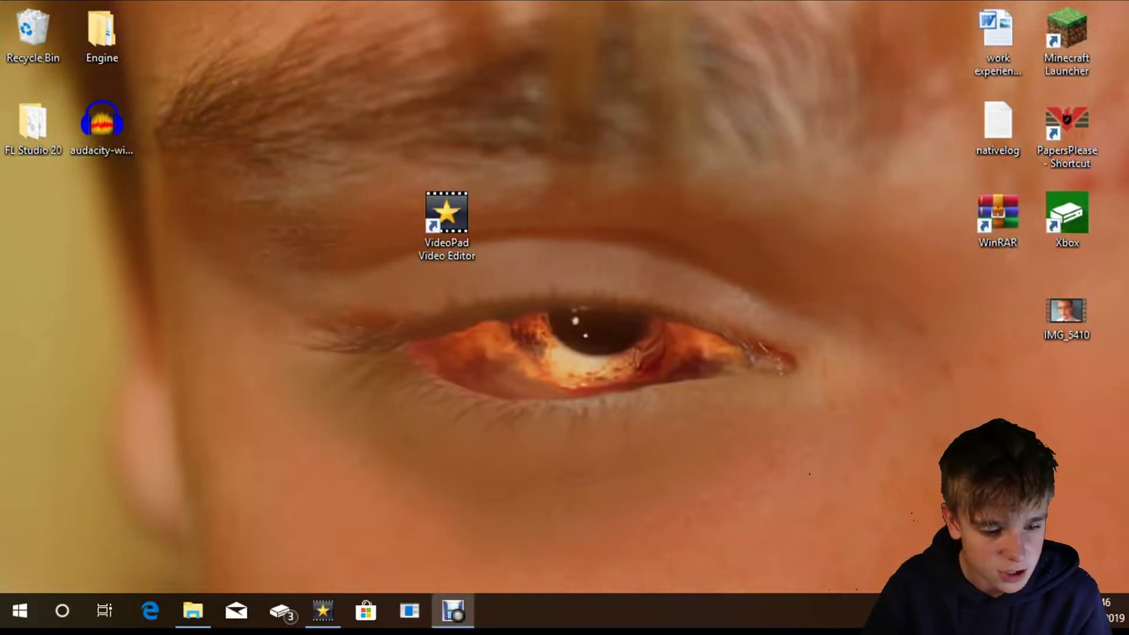
left_click(452, 610)
left_click_drag(219, 18, 285, 78)
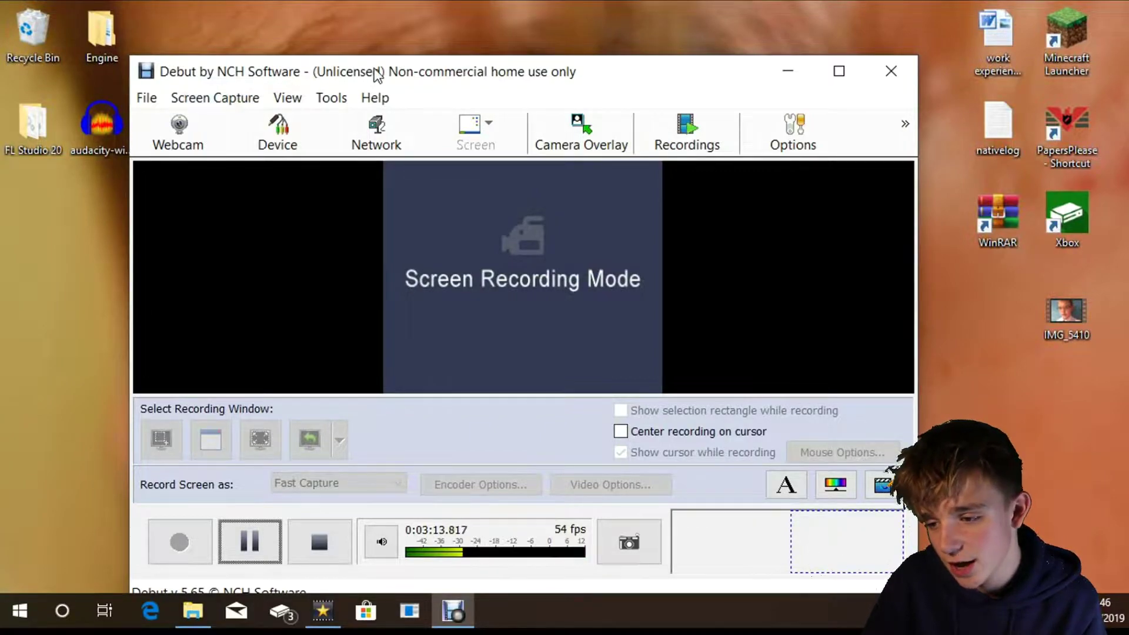
left_click_drag(378, 73, 48, 114)
key("super+d")
left_click_drag(462, 225, 479, 227)
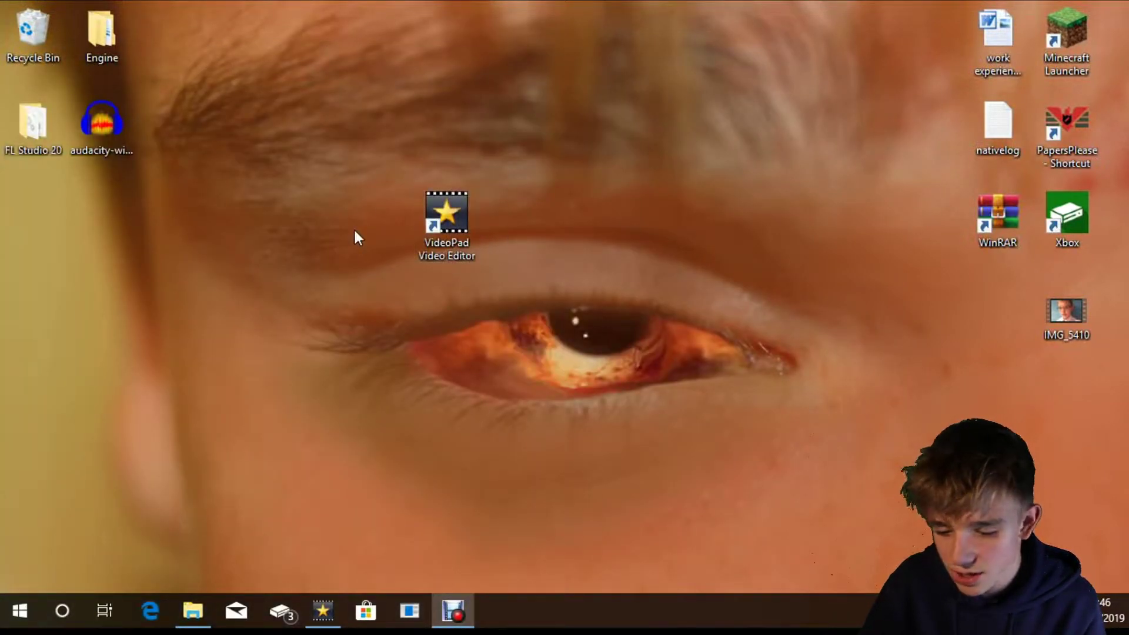
key("super+d")
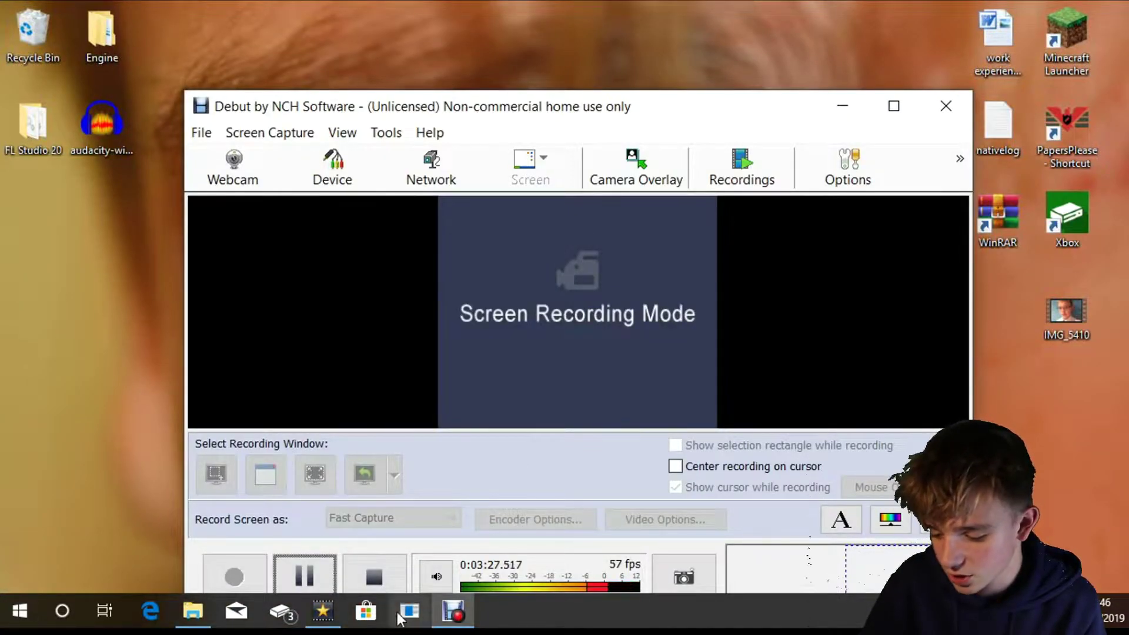
Step: Switch to VideoPad and view its recording options, including screen recording
left_click(322, 610)
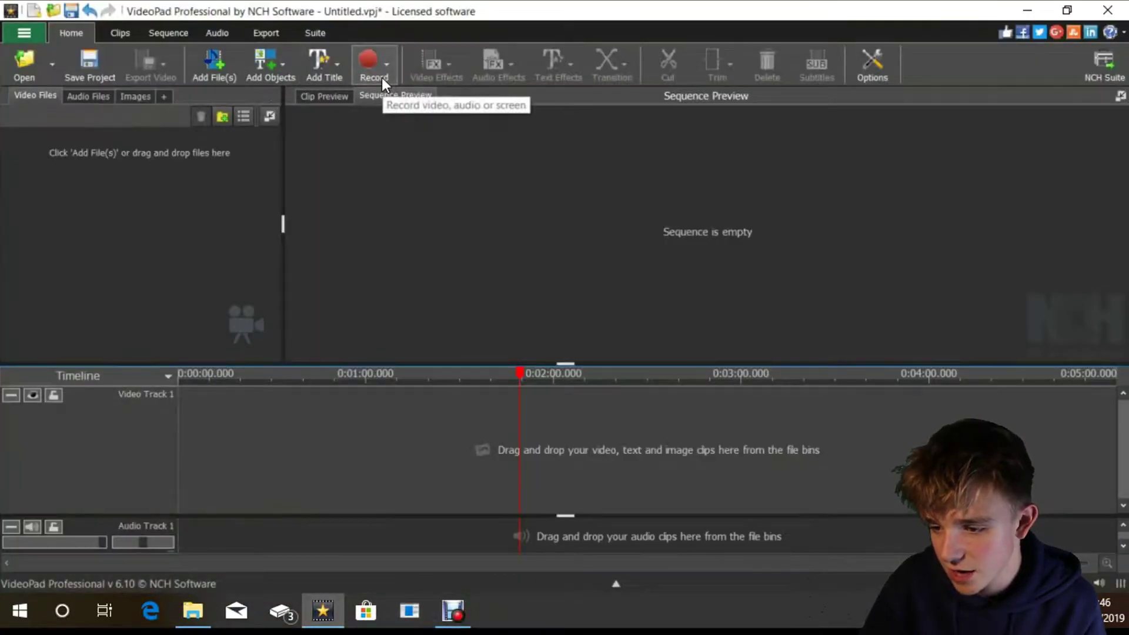
left_click(382, 77)
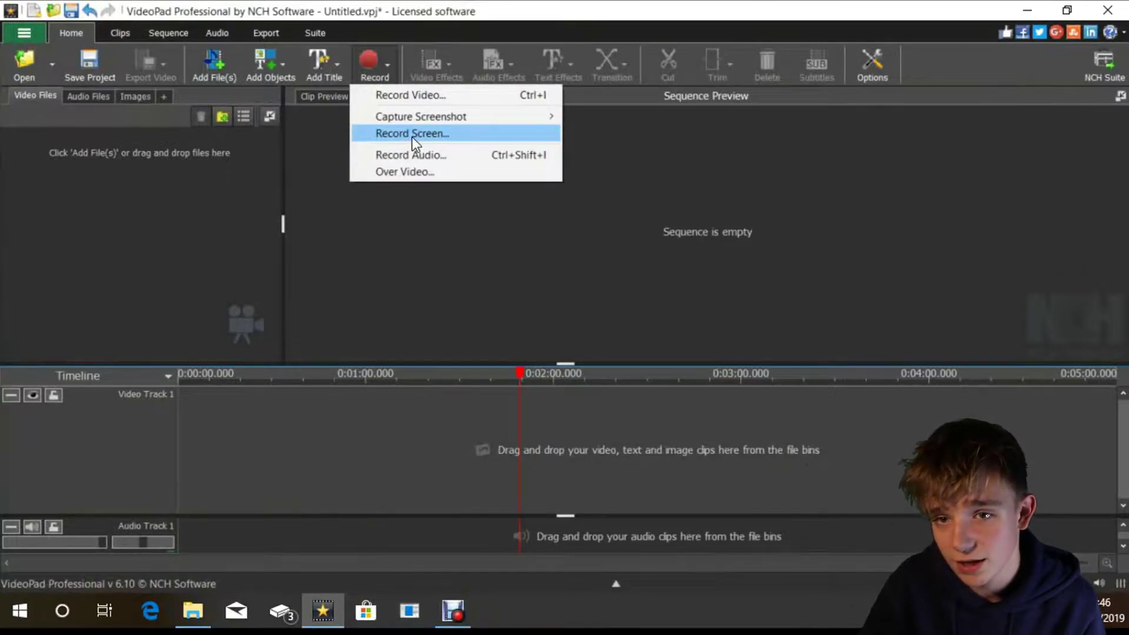
left_click(432, 616)
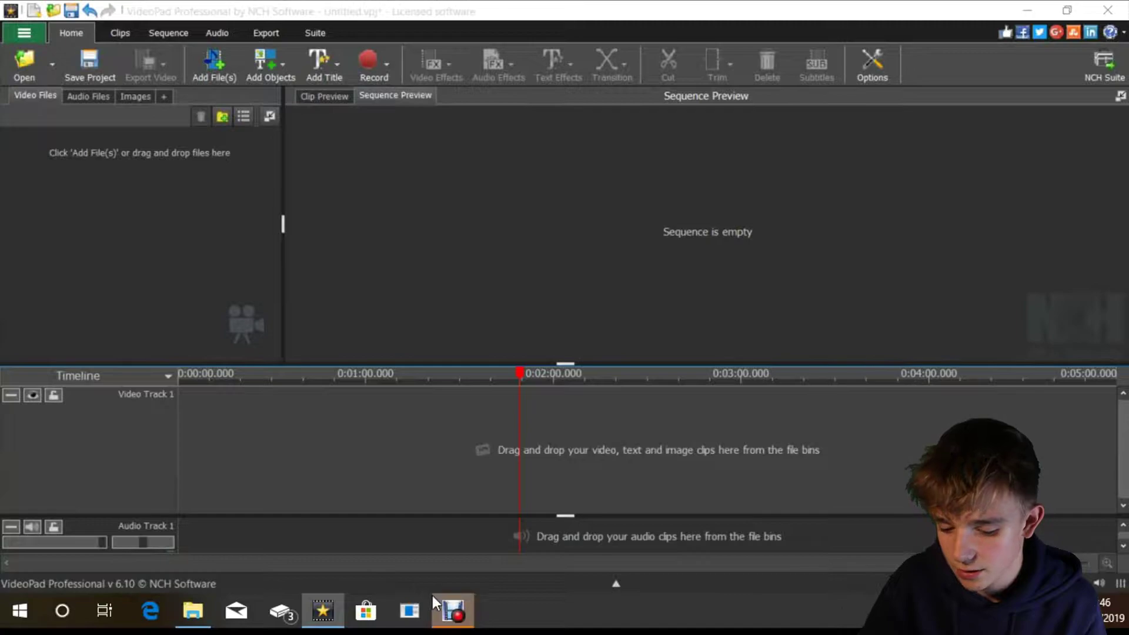
left_click(435, 600)
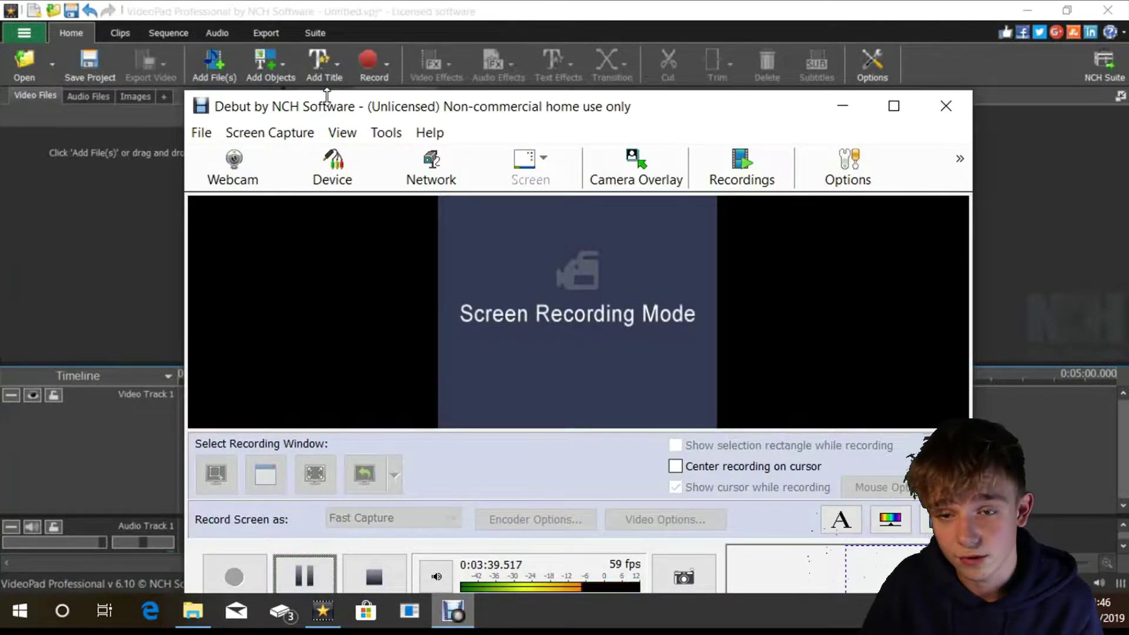
left_click_drag(486, 106, 0, 106)
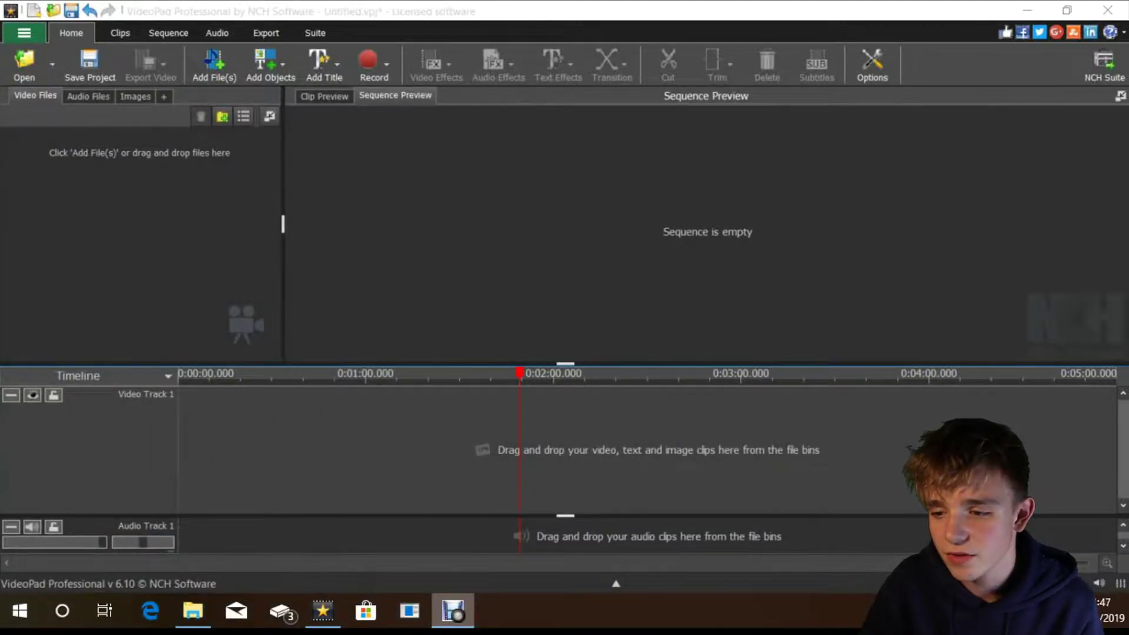
left_click(312, 17)
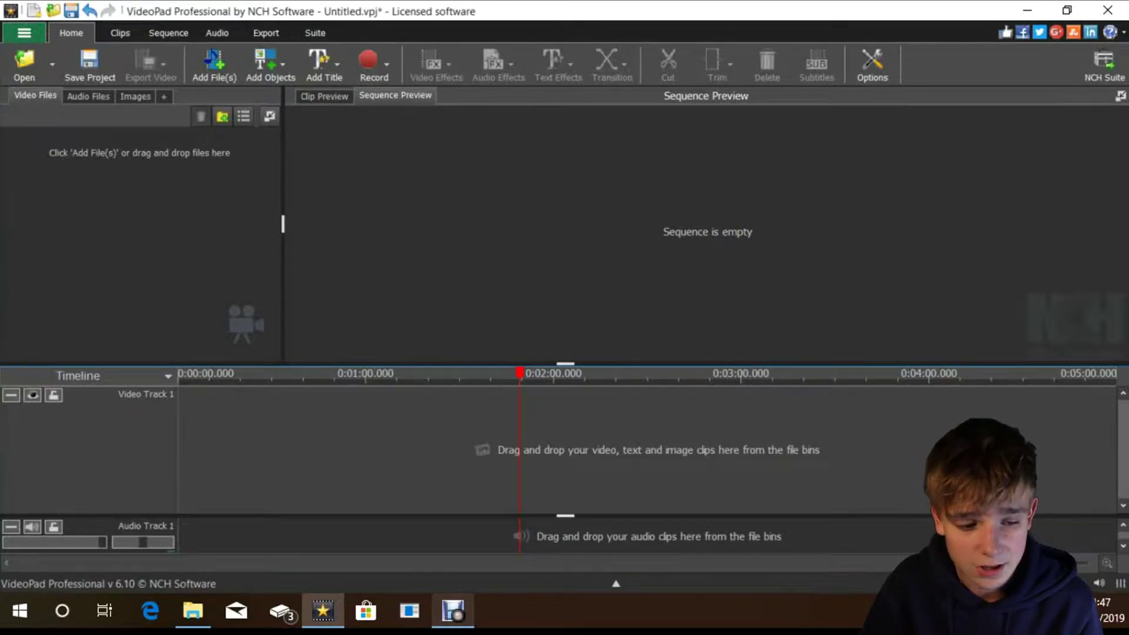
key("alt+Tab")
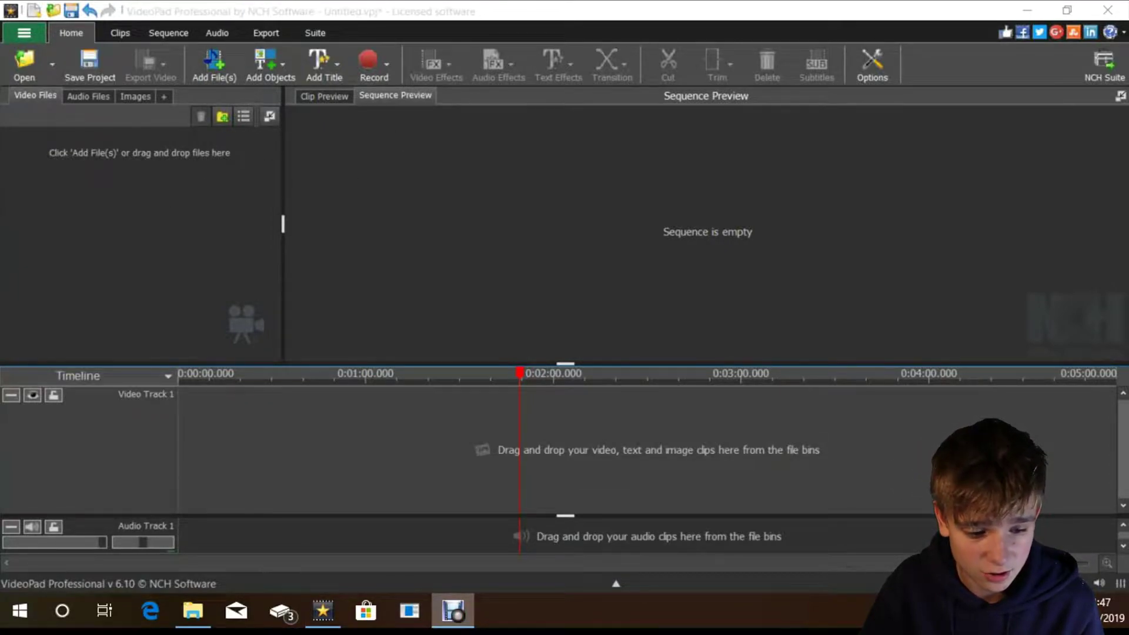
left_click_drag(23, 69, 680, 72)
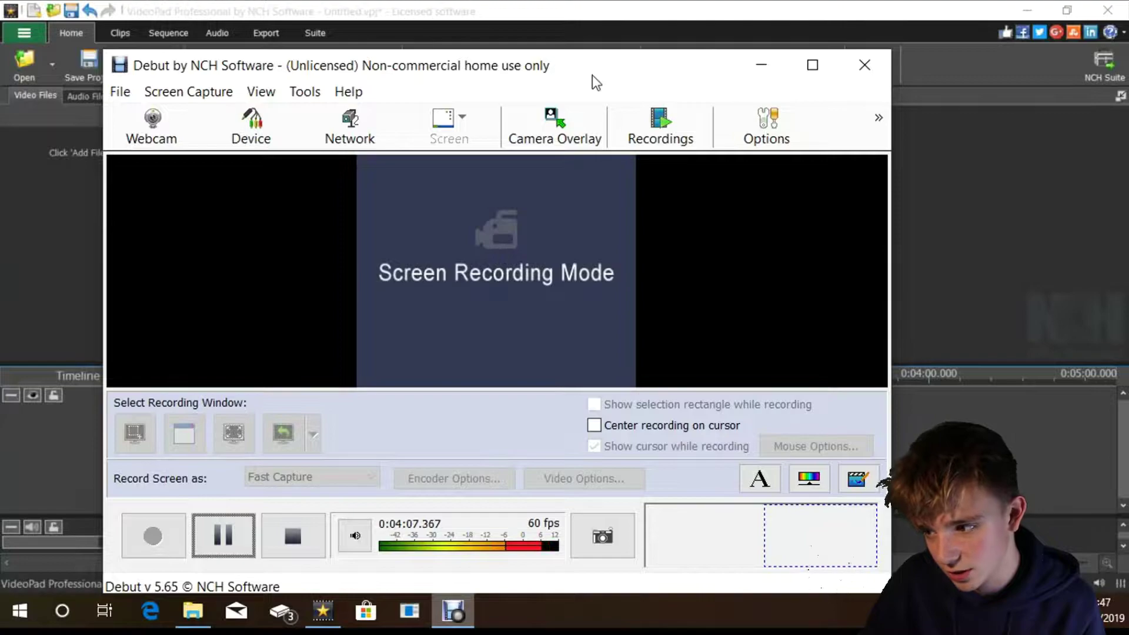
left_click(742, 62)
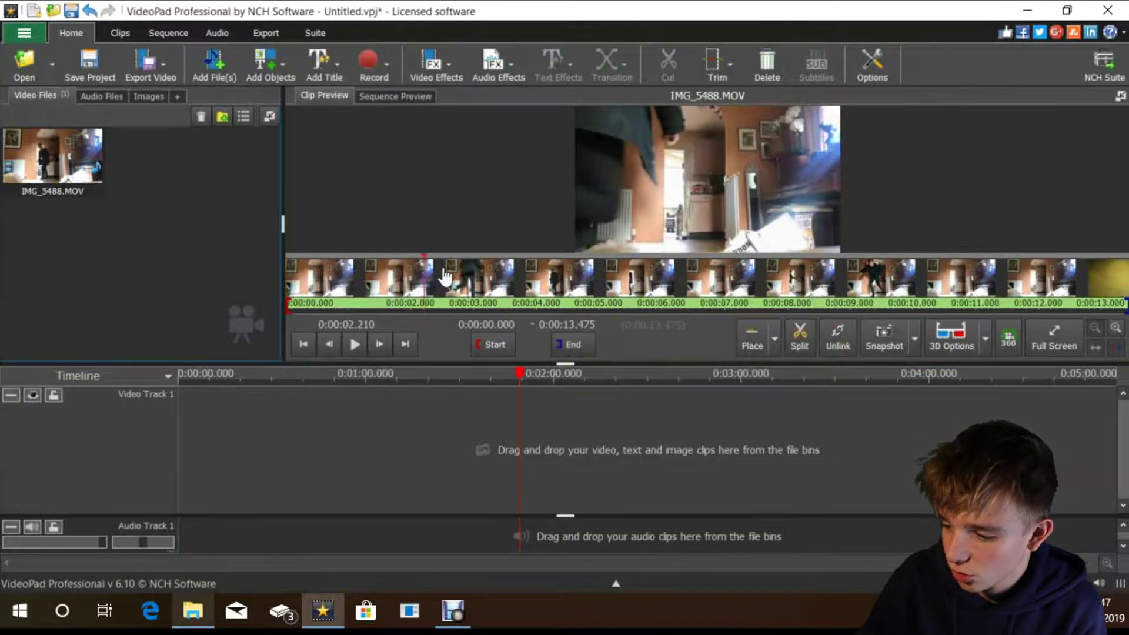
Step: Scrub through the IMG_5488.MOV clip in the clip preview and look at the source folder "clips i want to keep"
mouse_move(445, 276)
left_mouse_down()
mouse_move(955, 272)
mouse_move(741, 274)
left_mouse_up()
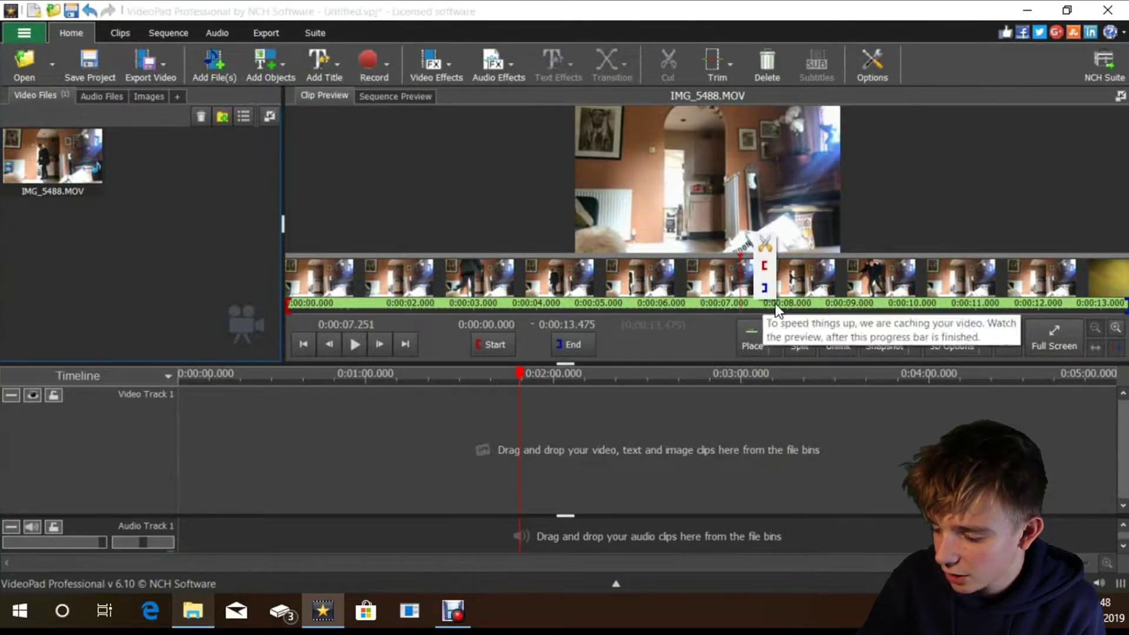
left_click_drag(368, 281, 836, 285)
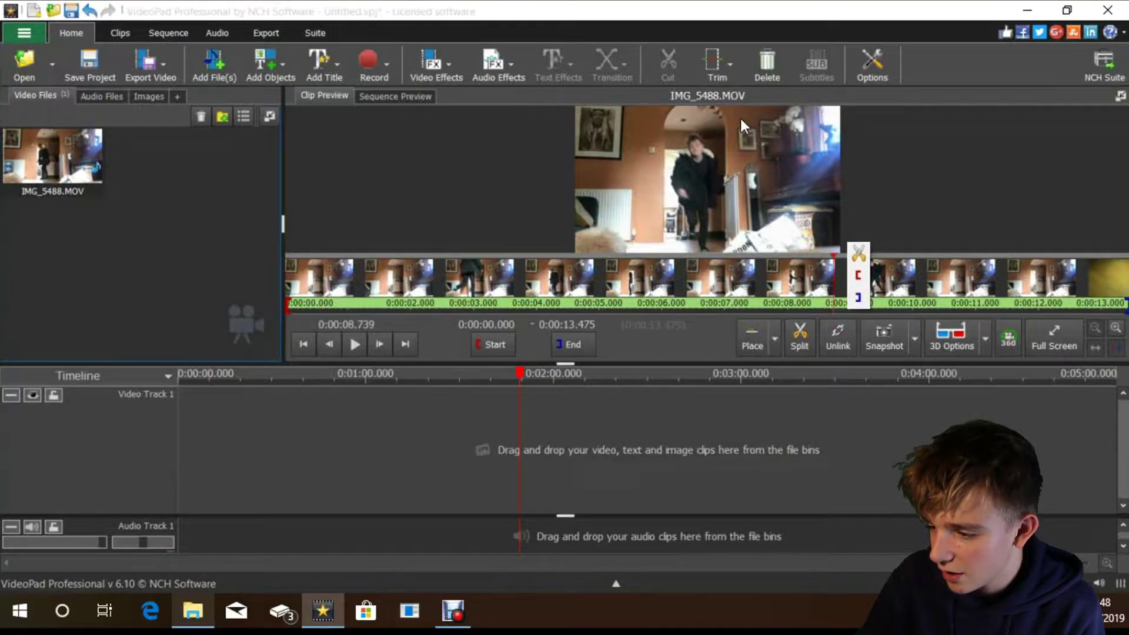
left_click_drag(749, 266, 859, 287)
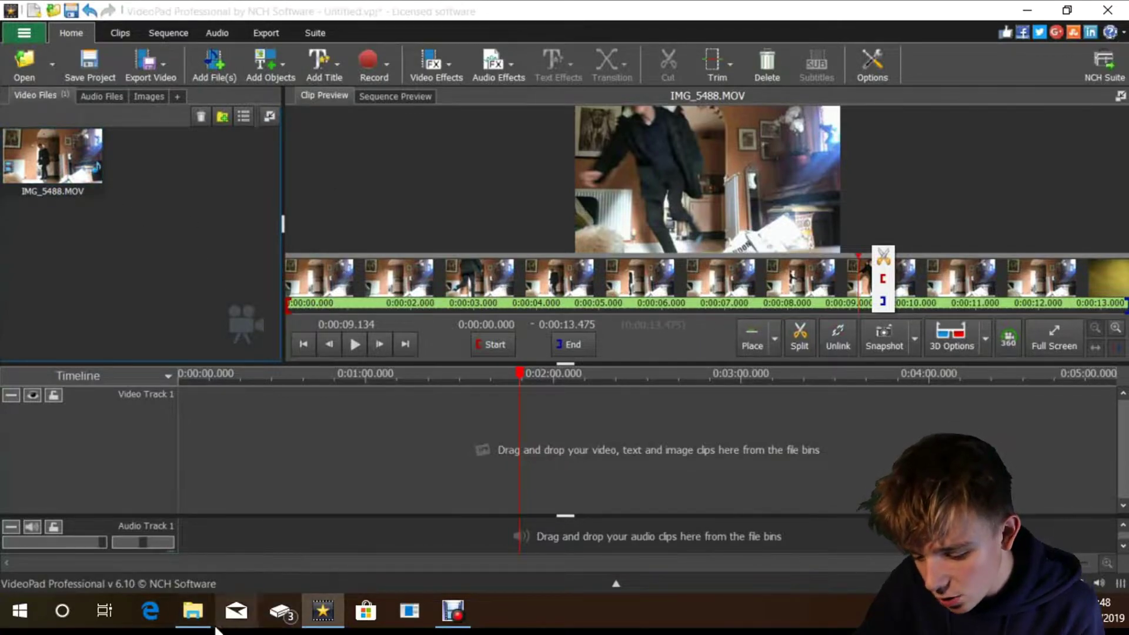
left_click(192, 611)
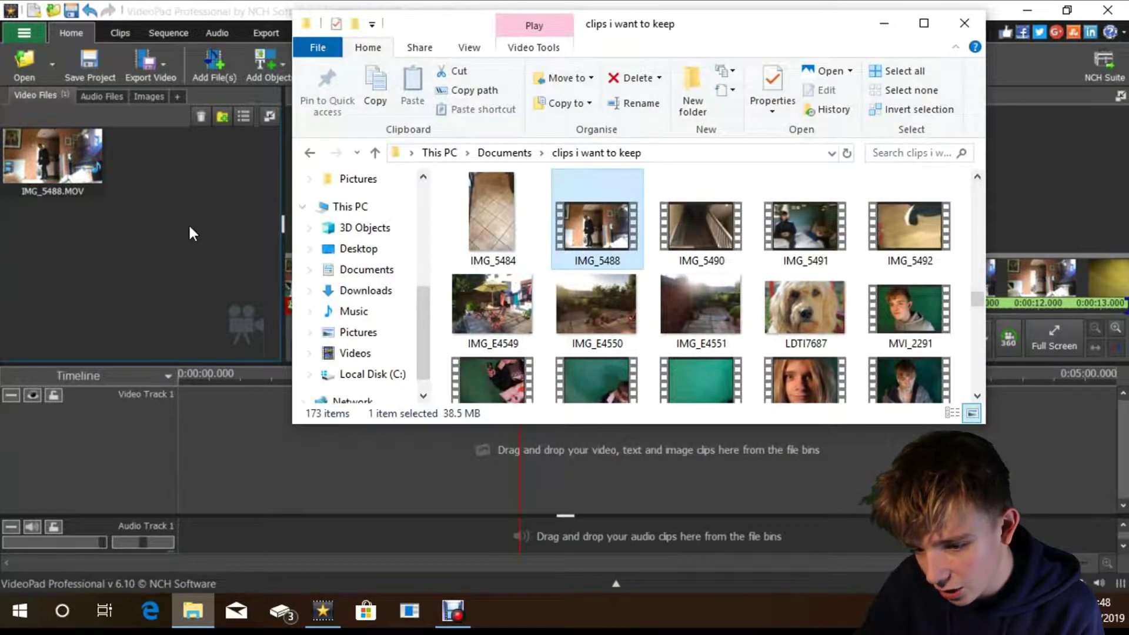
left_click(884, 23)
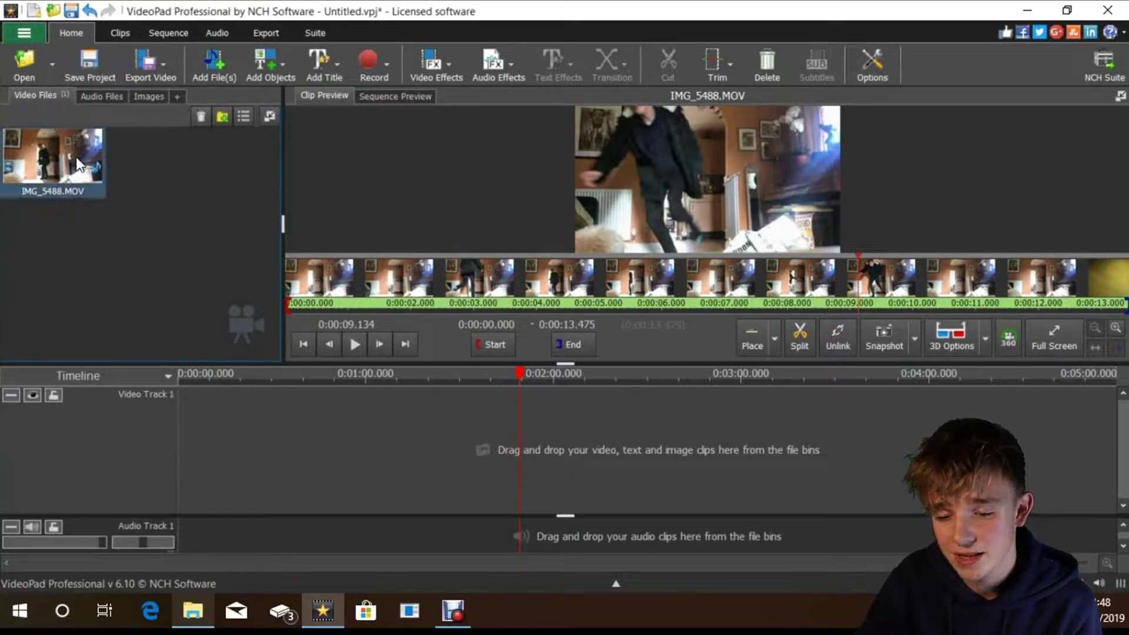
Step: Check the opening part of IMG_5488.MOV in the clip preview and place the whole clip on the timeline
left_click_drag(365, 287, 656, 292)
left_click(358, 285)
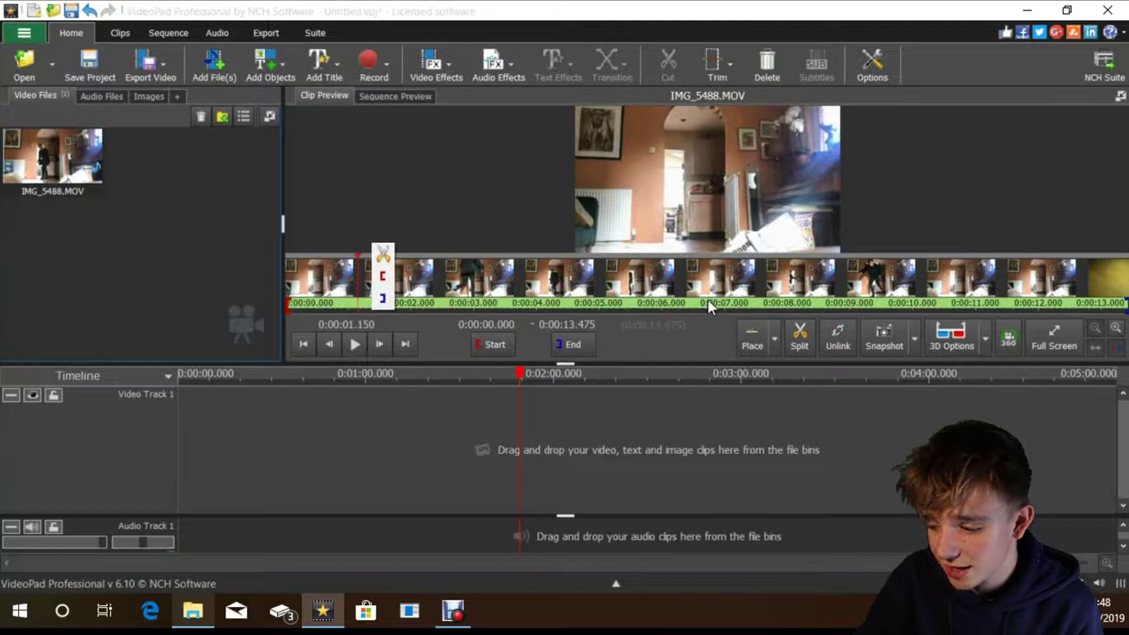
left_click(745, 338)
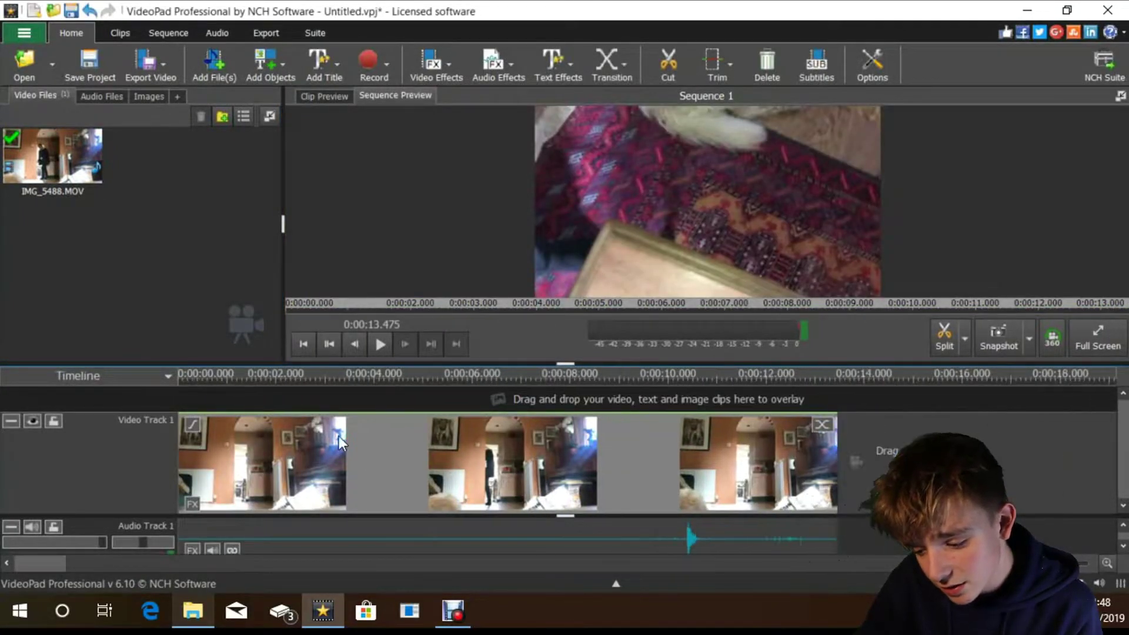
Step: Play the sequence to find the action and trim the start of the IMG_5488.MOV timeline clip to 0:00:07.331
left_click_drag(322, 379, 276, 374)
left_click(382, 345)
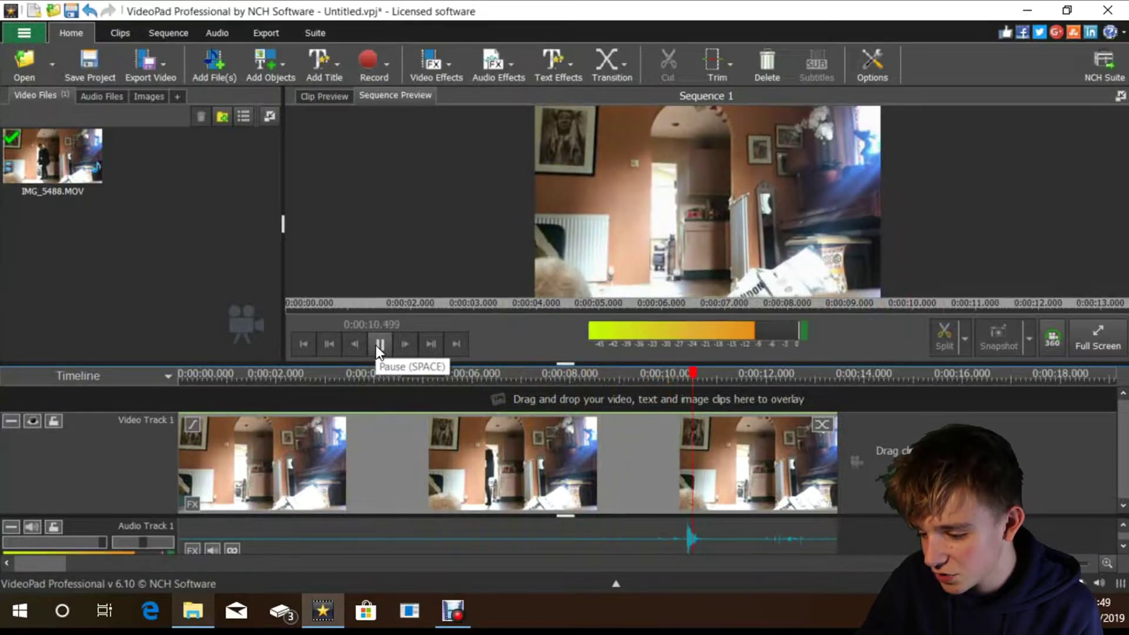
left_click(379, 346)
left_click_drag(344, 376, 537, 381)
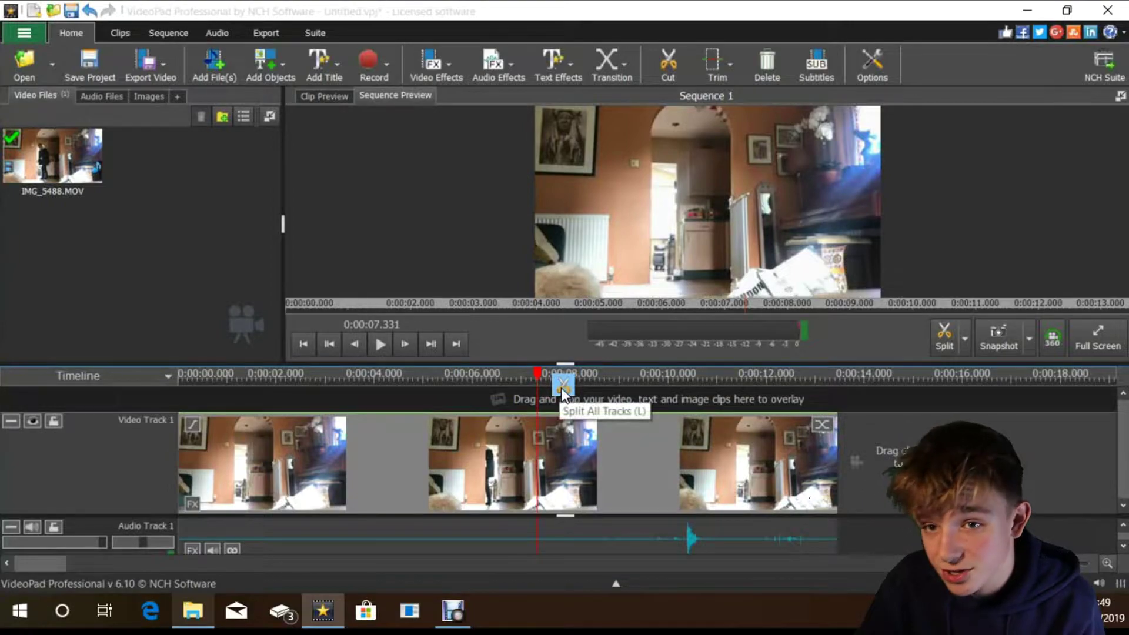
left_click_drag(181, 470, 541, 467)
Step: Play the shortened clip from the beginning and trim its end so it finishes at 0:00:02.982 on the timeline
left_click_drag(244, 386, 158, 388)
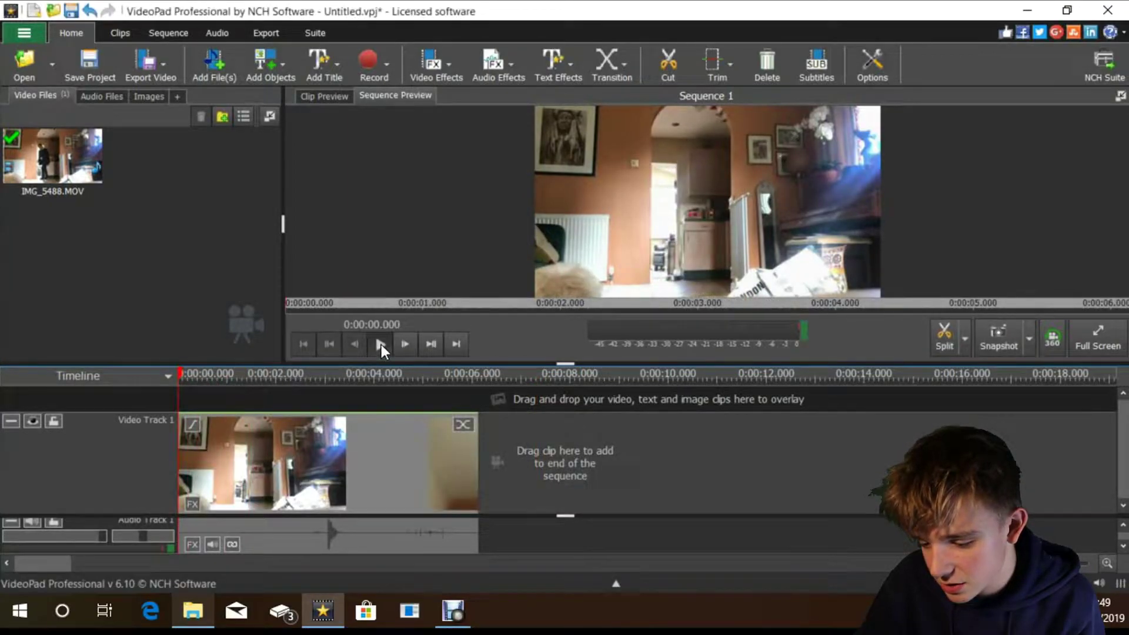
left_click(380, 344)
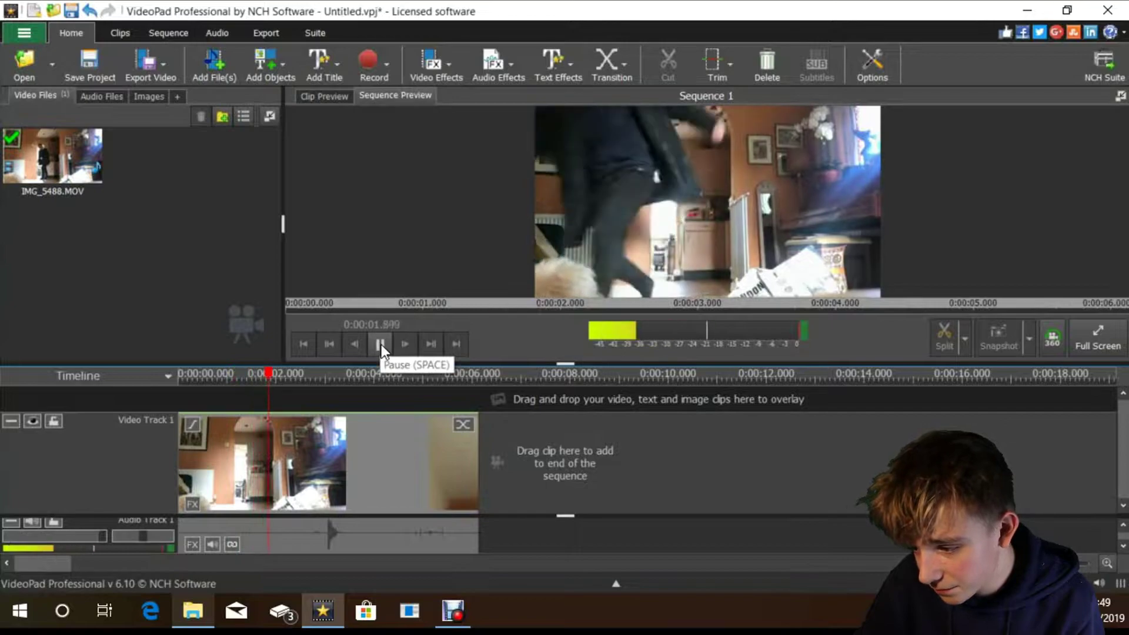
left_click(380, 345)
mouse_move(284, 373)
left_mouse_down()
mouse_move(263, 376)
mouse_move(307, 379)
mouse_move(276, 379)
left_mouse_up()
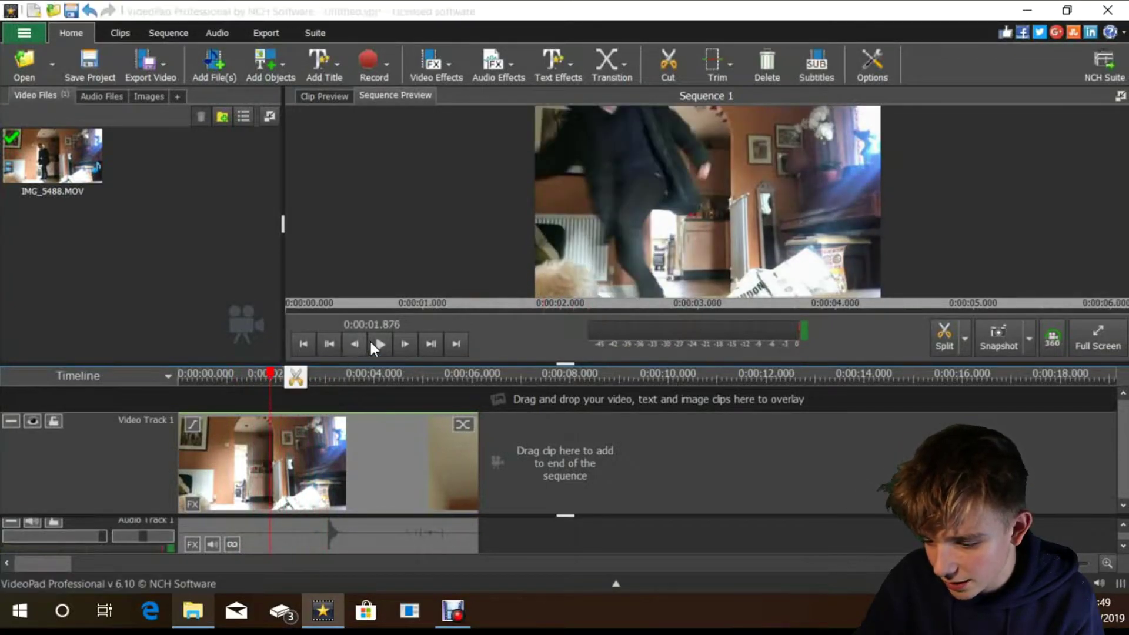
left_click(369, 341)
left_click(369, 346)
left_click_drag(476, 460, 324, 455)
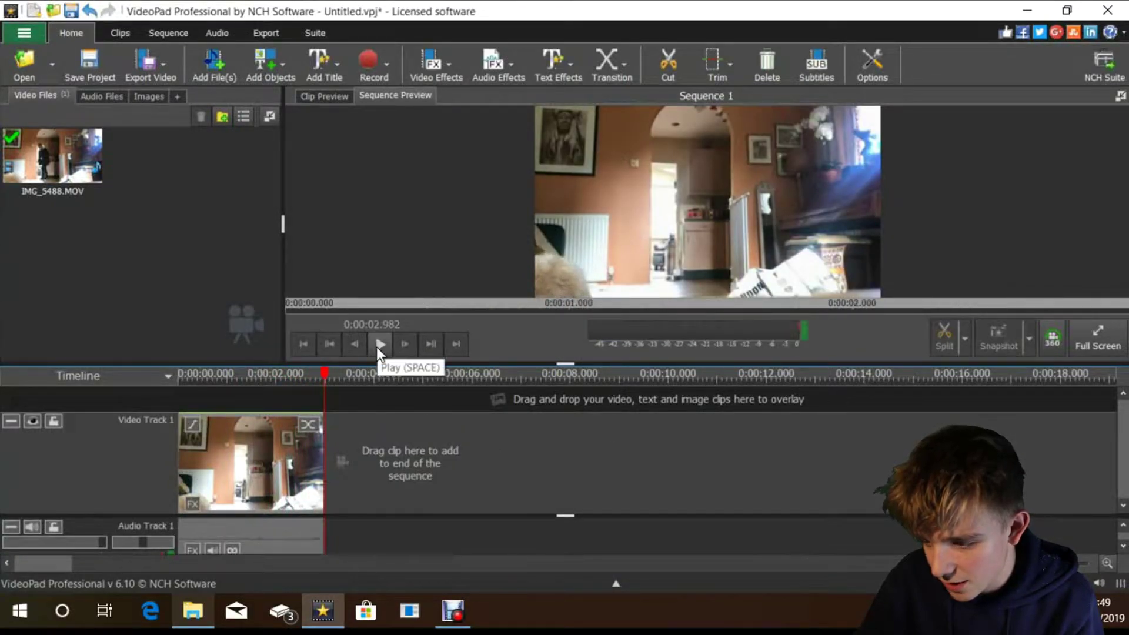
Step: Play back the trimmed clip and scrub through its middle section to review the cut
left_click(376, 347)
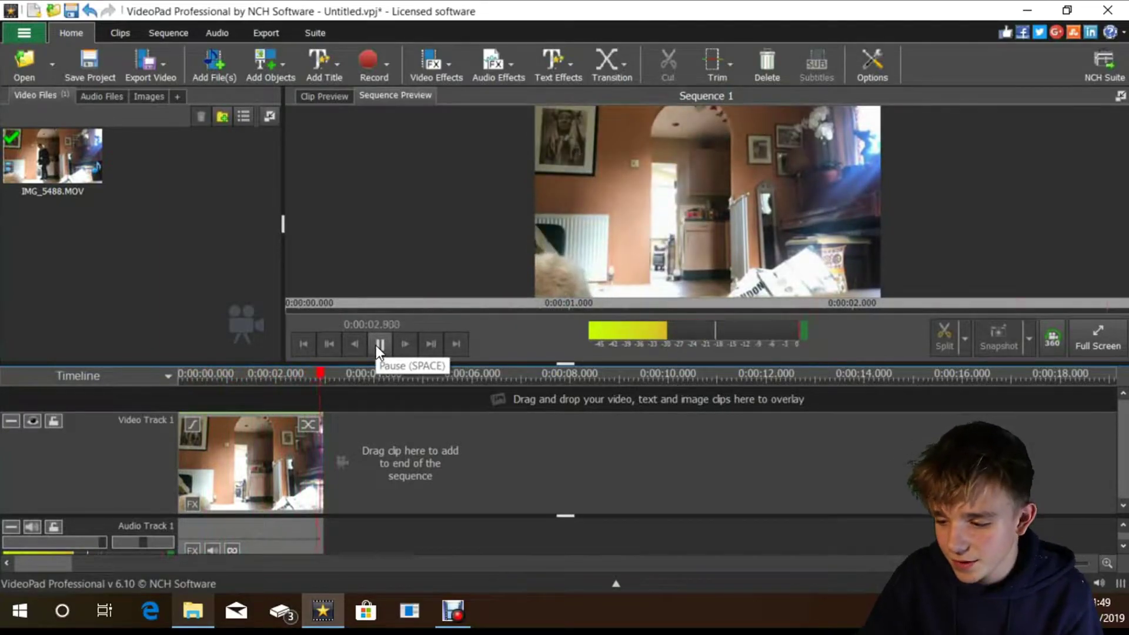
left_click(234, 388)
left_click_drag(234, 385, 263, 388)
right_click(277, 455)
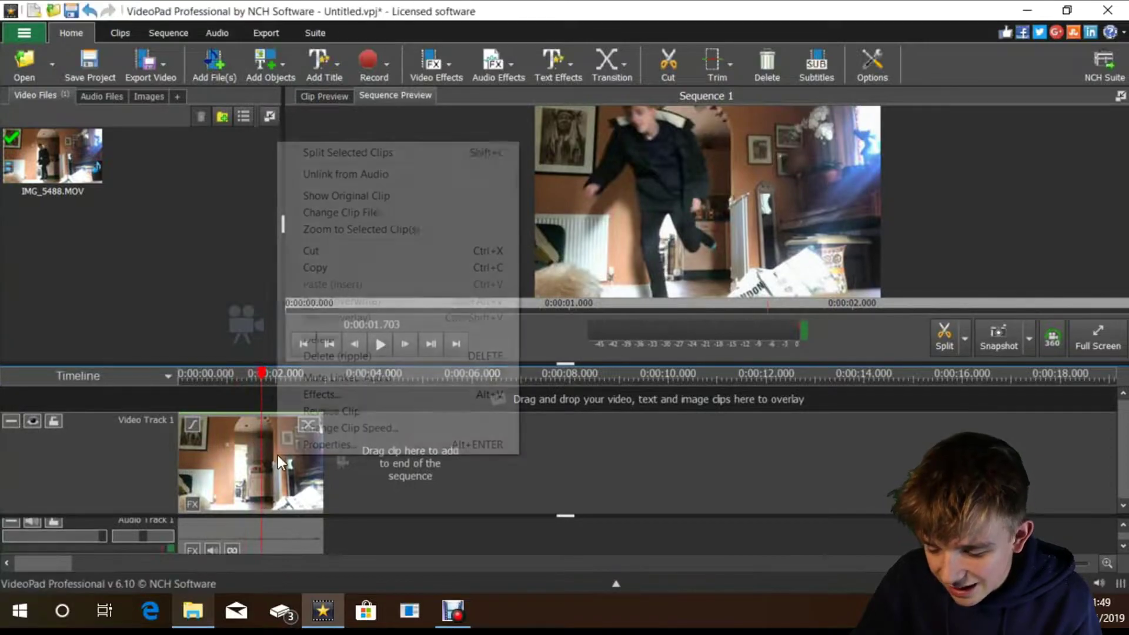
left_click(321, 399)
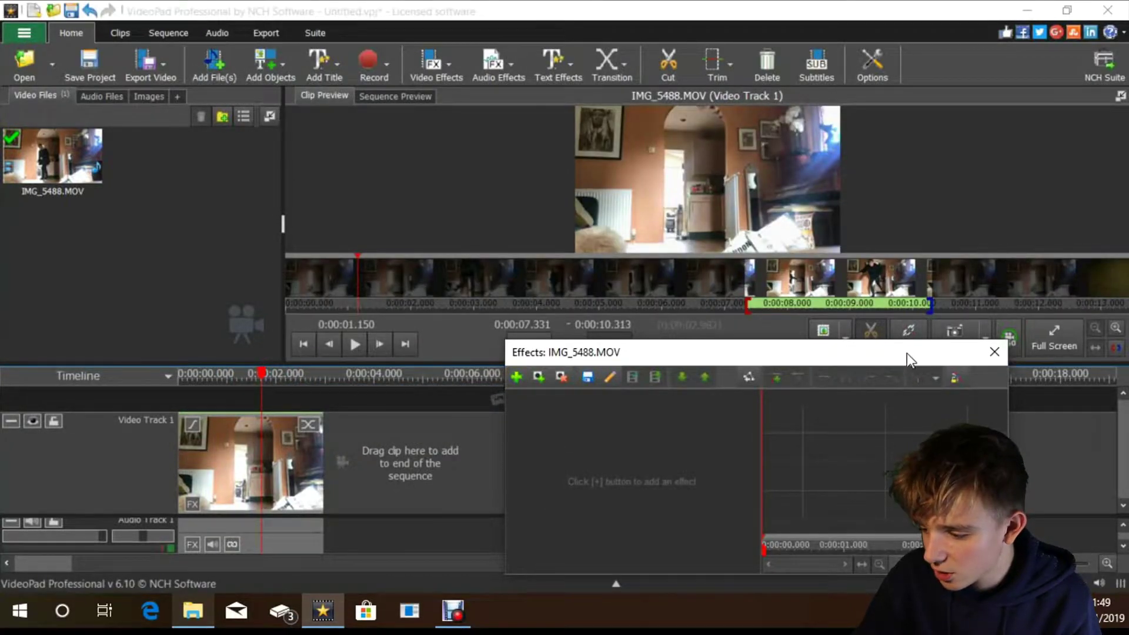
left_click(994, 352)
Step: Open the effects of the IMG_5488.MOV timeline clip and look through the available motion, color correction, filter, artistic and fade effects
right_click(280, 461)
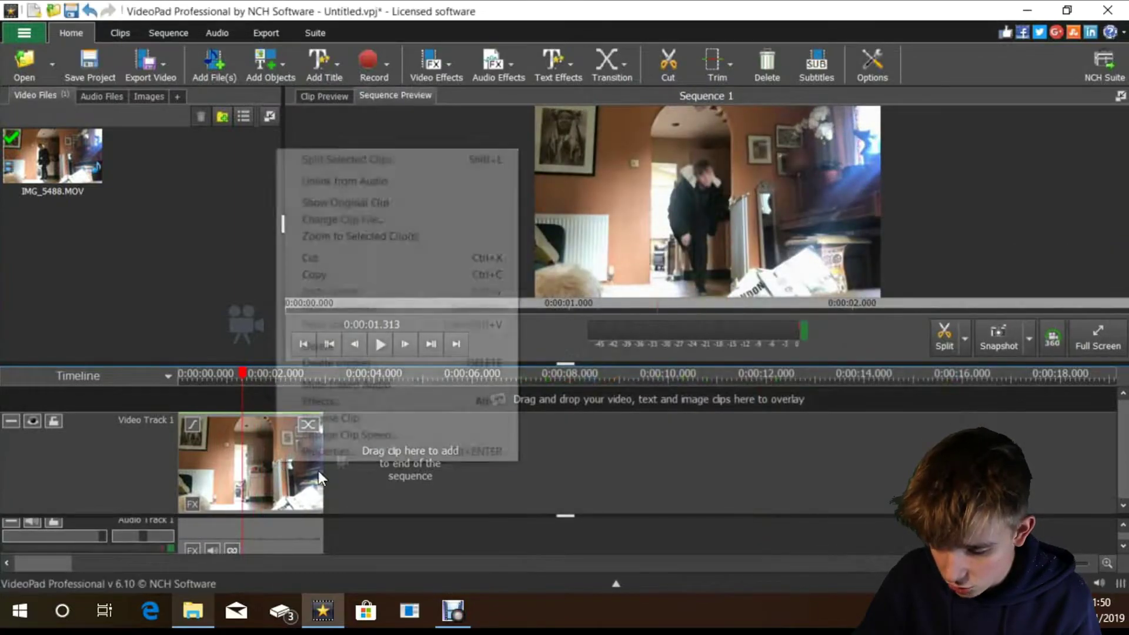
left_click(323, 401)
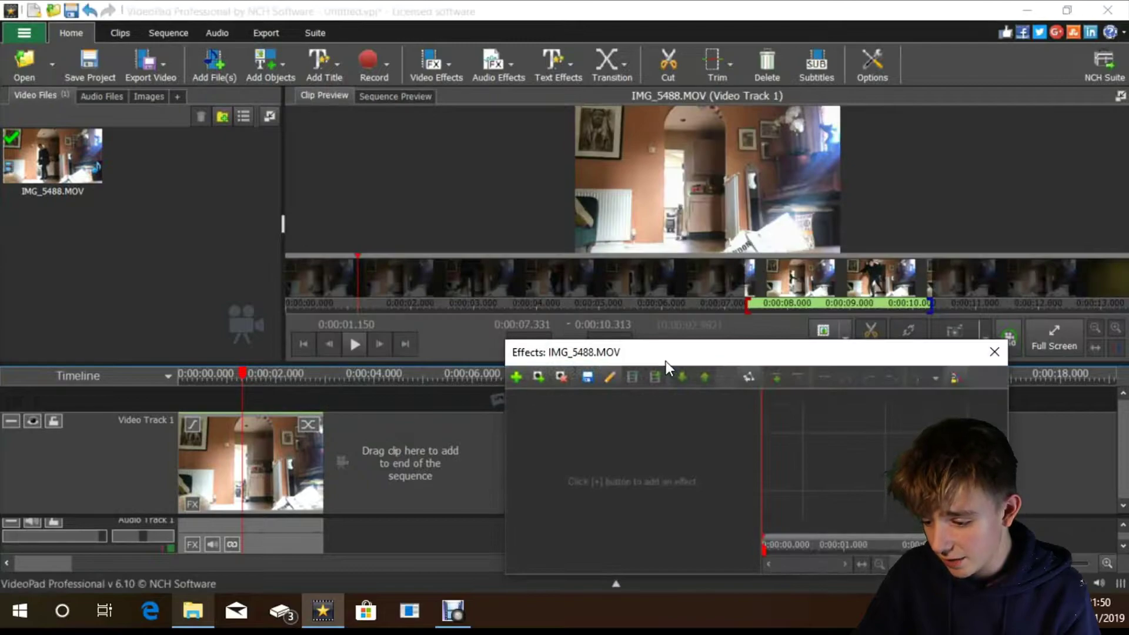
left_click_drag(665, 361, 660, 263)
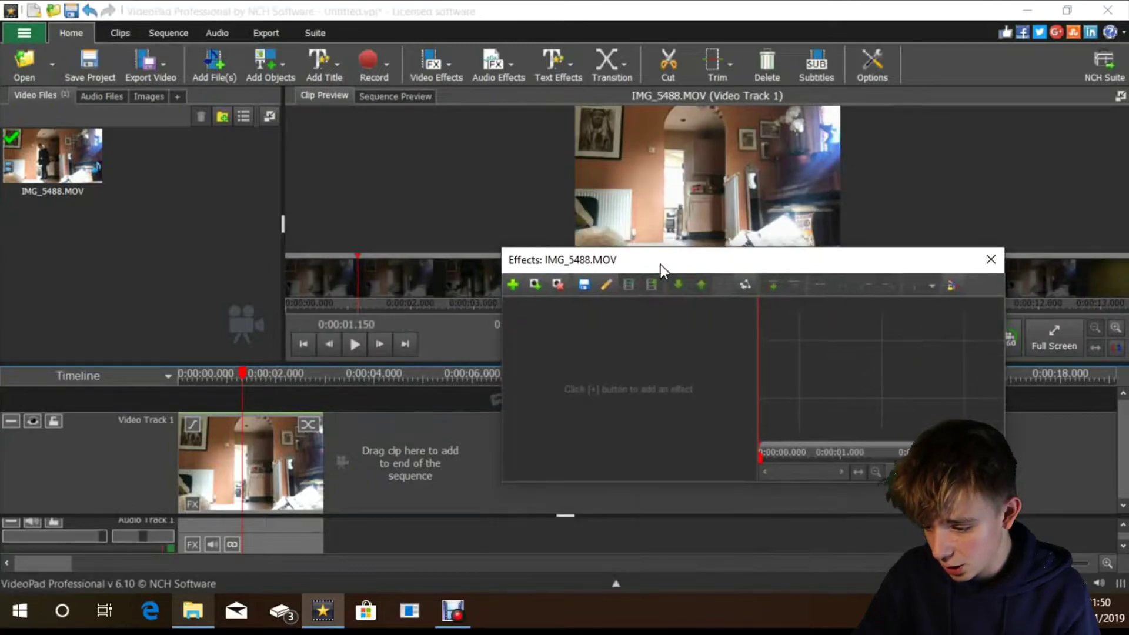
left_click(515, 285)
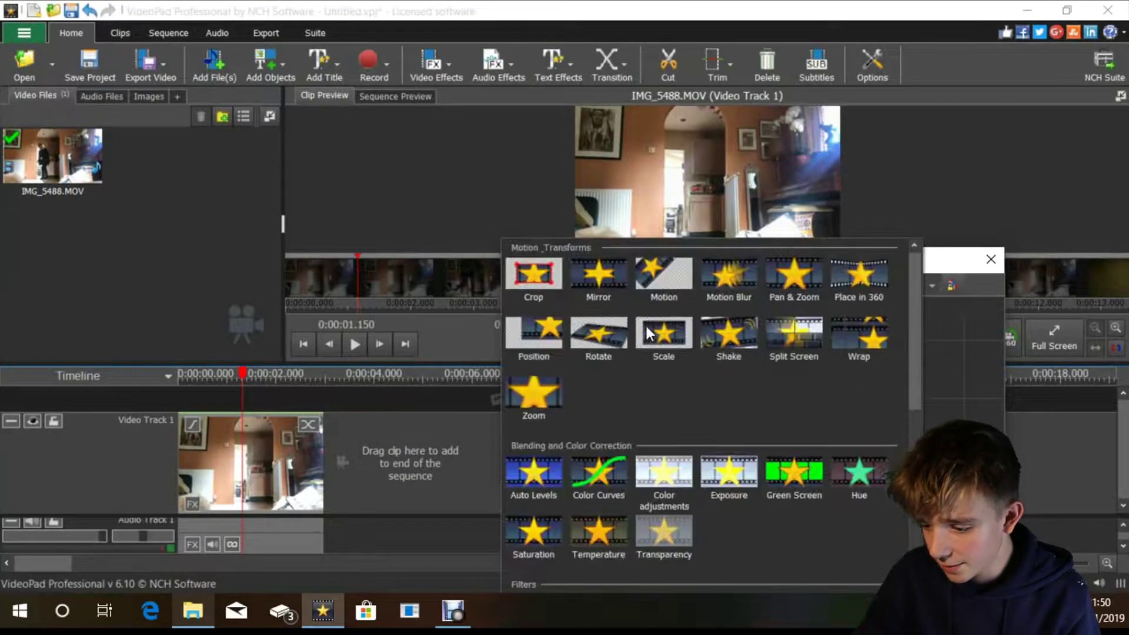
scroll(612, 317, "down", 8)
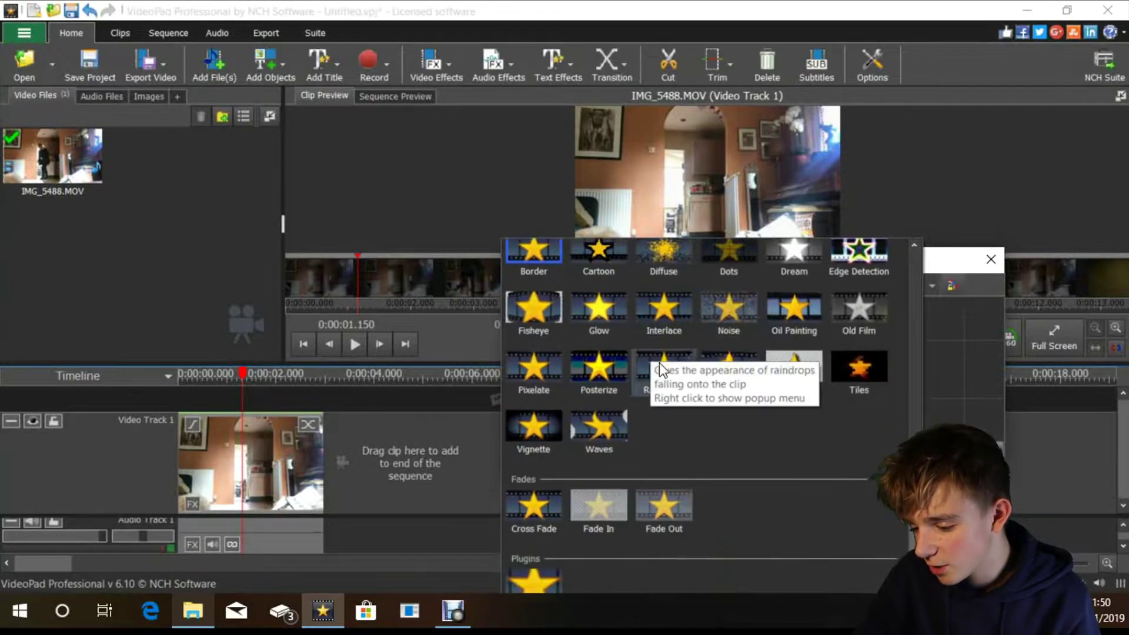
scroll(672, 368, "up", 8)
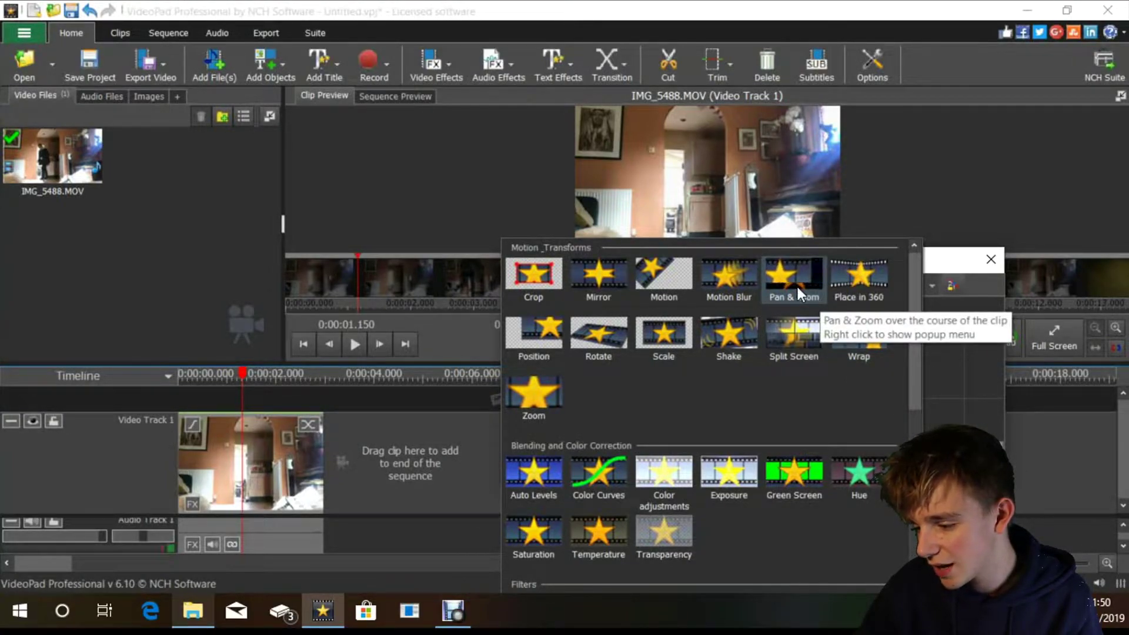
scroll(643, 379, "down", 3)
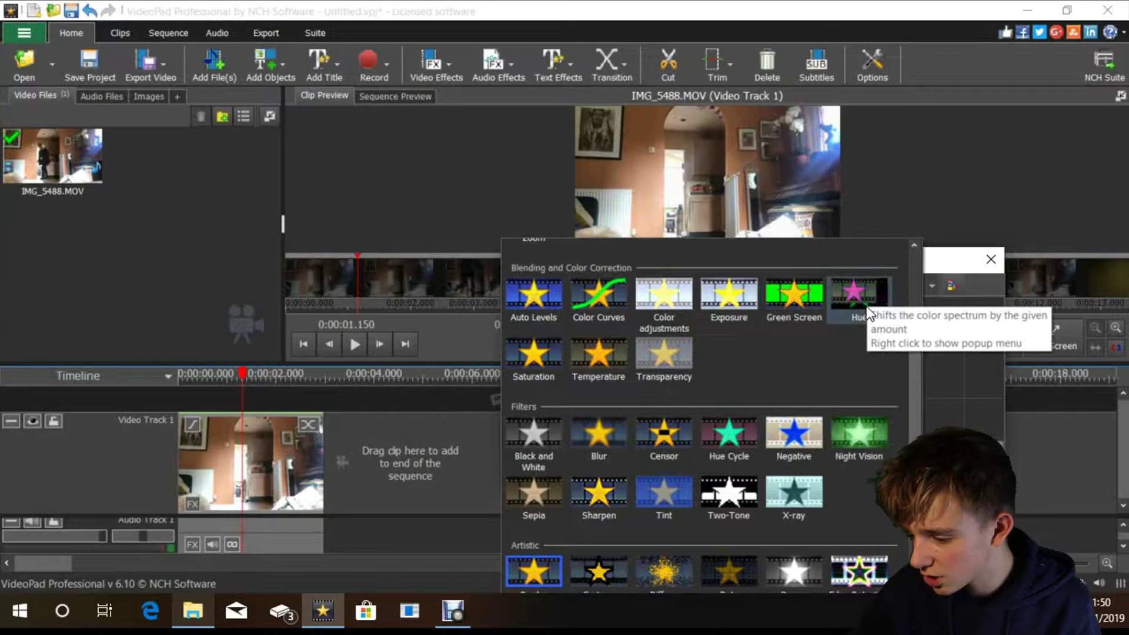
scroll(746, 323, "down", 1)
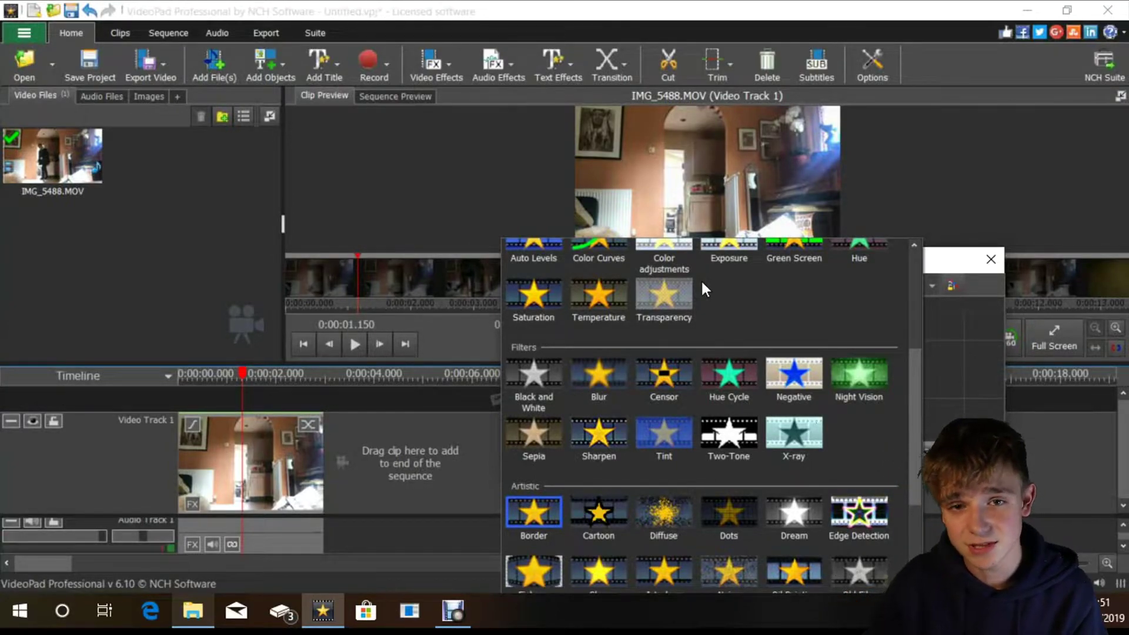
scroll(701, 280, "down", 1)
scroll(687, 282, "up", 1)
scroll(588, 287, "down", 1)
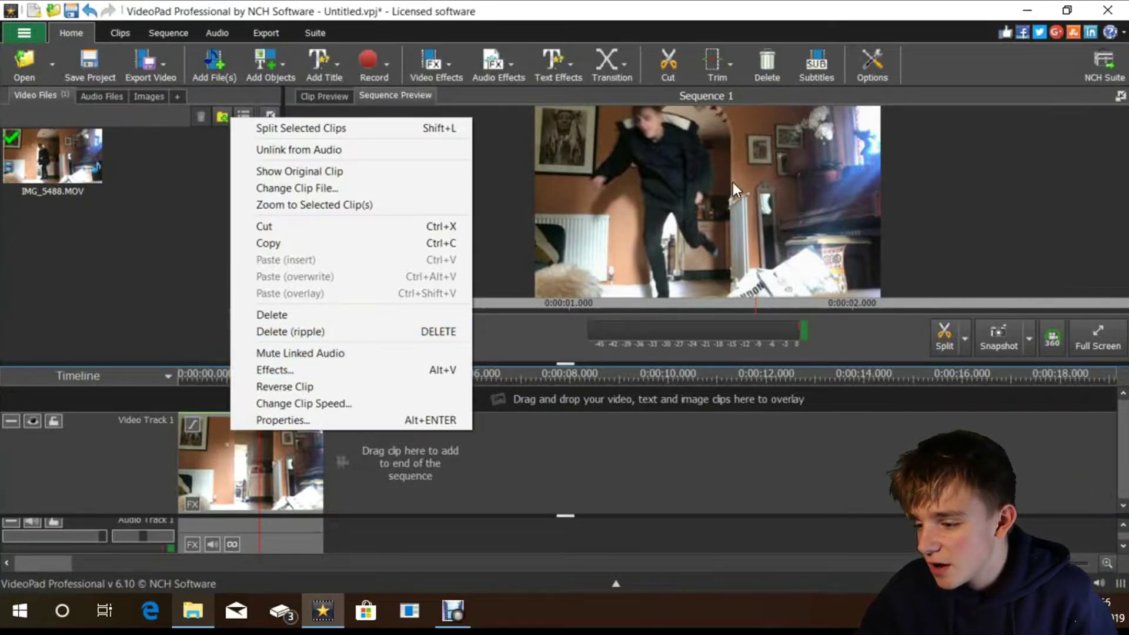
Step: Add a Zoom effect to the IMG_5488.MOV clip on the timeline and keep its settings clear of the preview picture
left_click(197, 398)
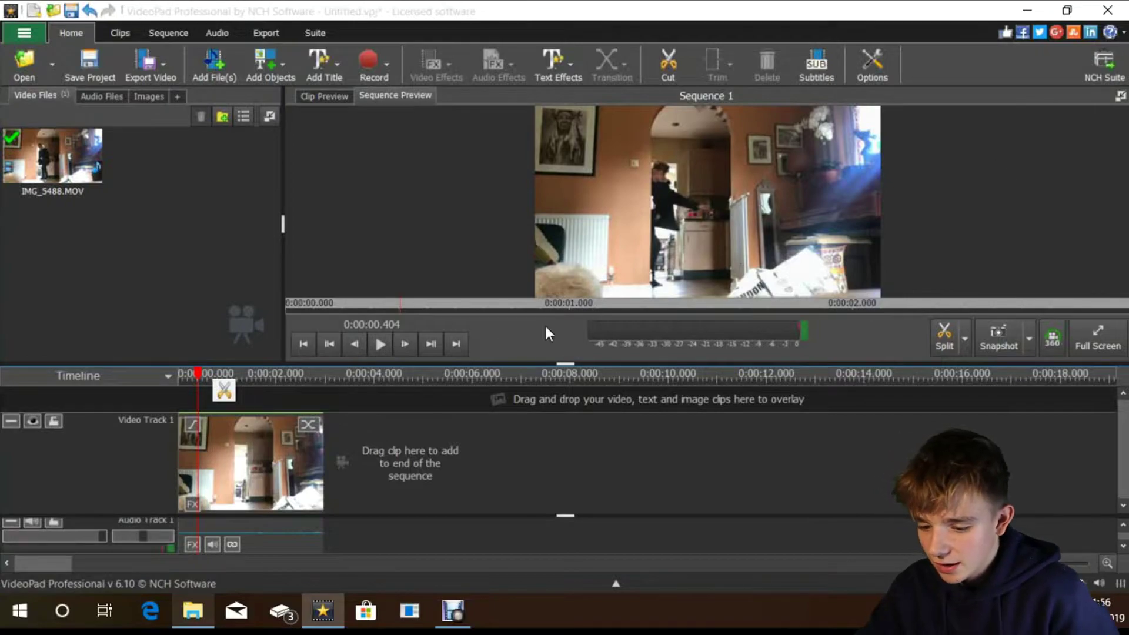
left_click_drag(197, 385, 280, 391)
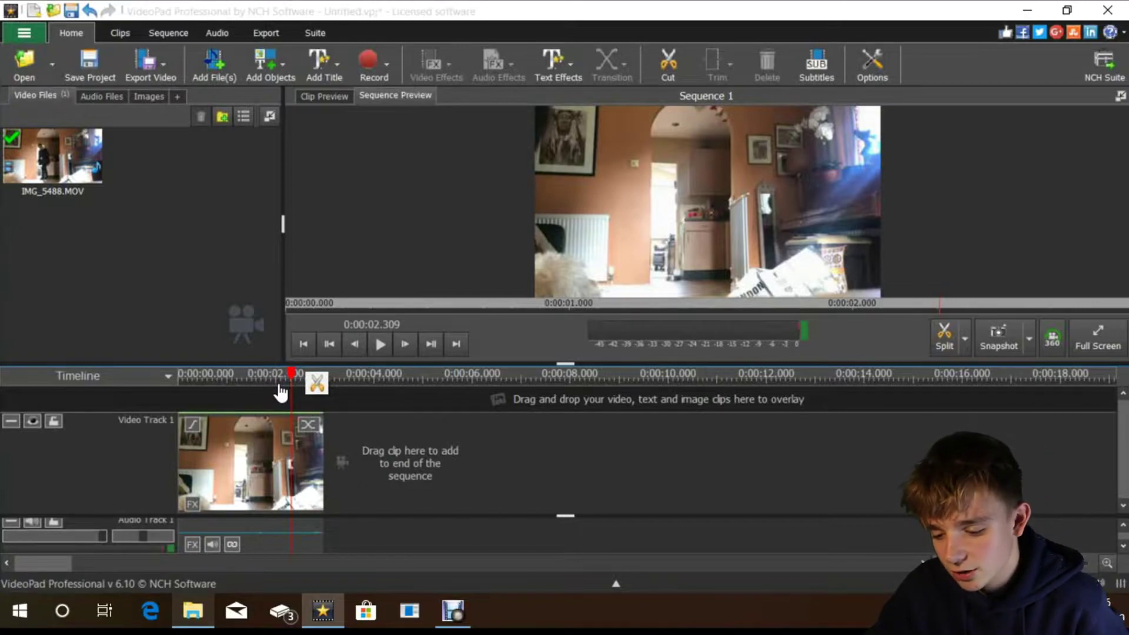
right_click(262, 471)
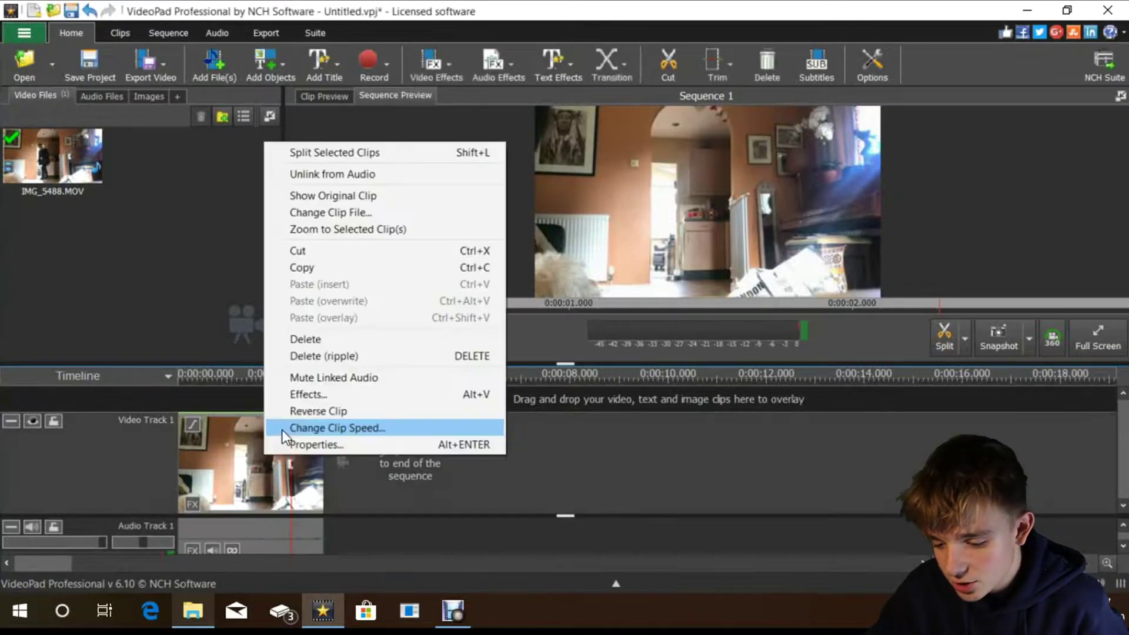
left_click(298, 395)
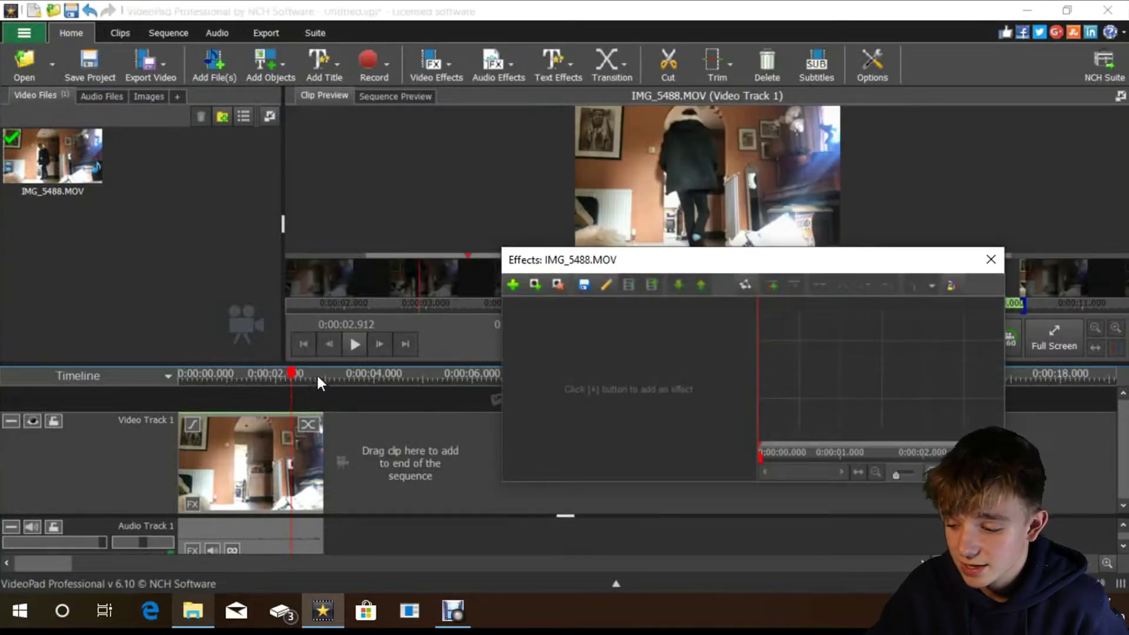
left_click(513, 285)
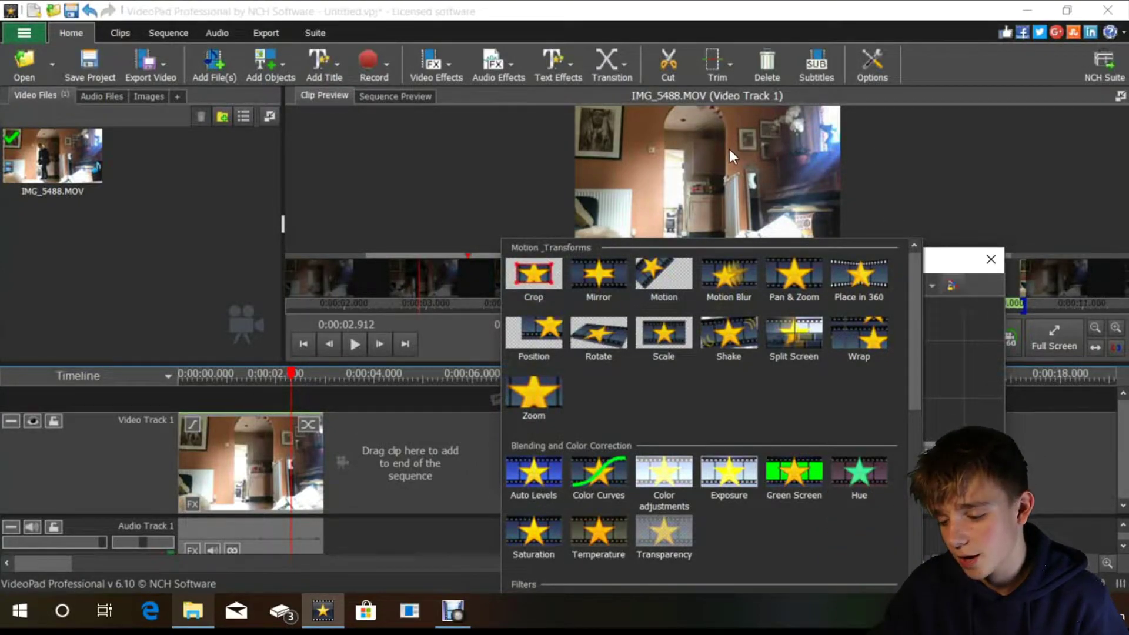
left_click(514, 389)
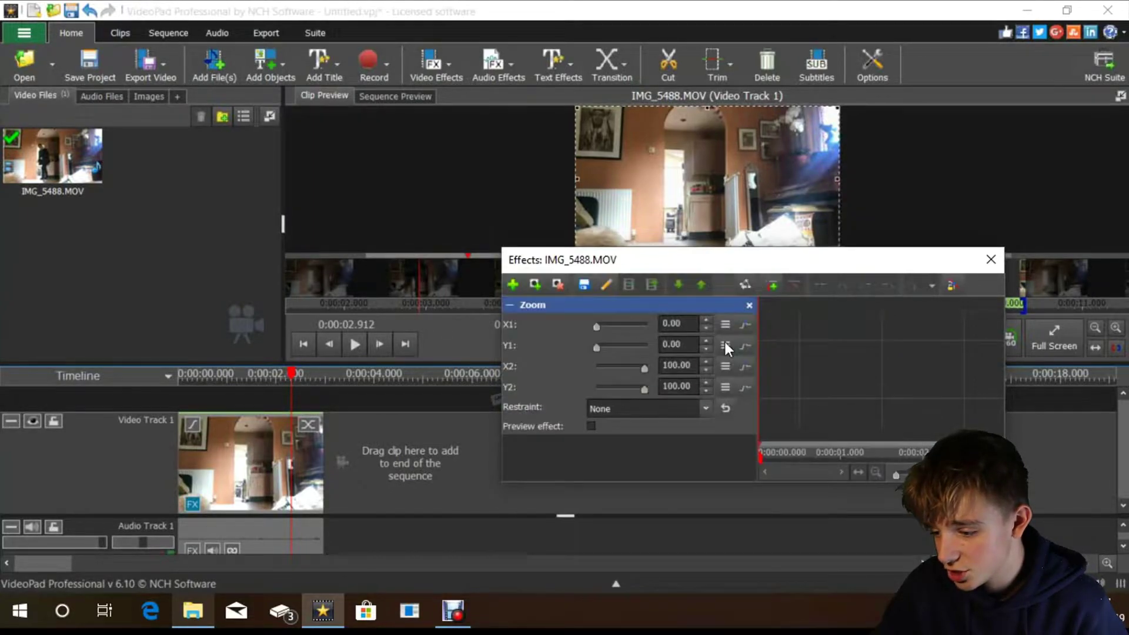
left_click_drag(697, 264, 599, 351)
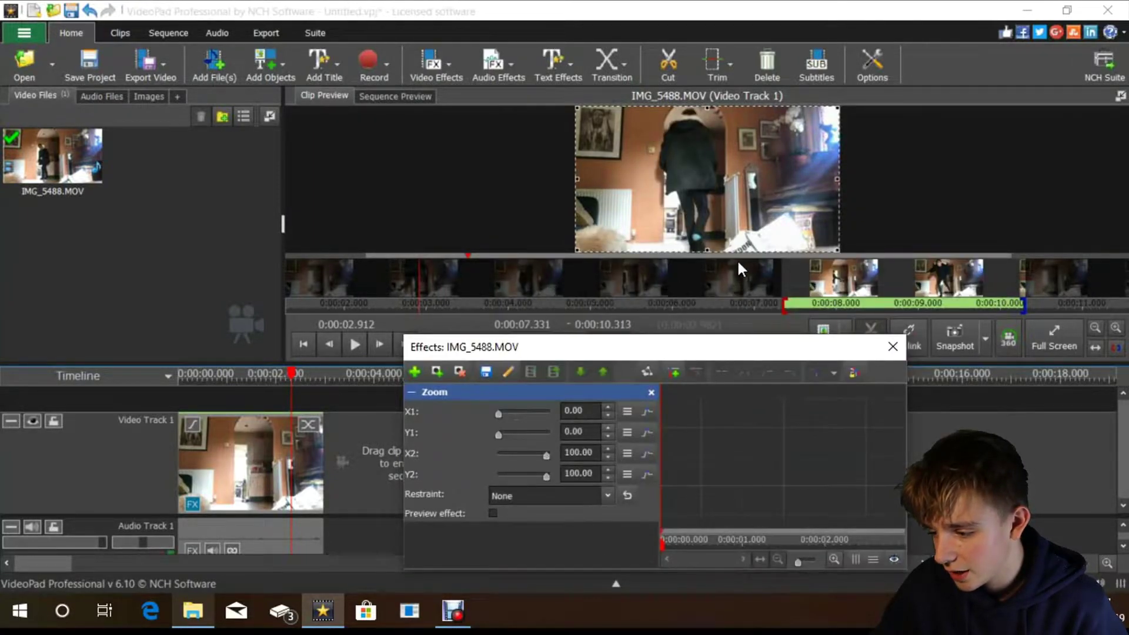
Step: Find the jump at 0:00:08.896 and narrow the zoom area to the picture's left part, with X2 at 54.01
left_click(798, 281)
left_click(861, 282)
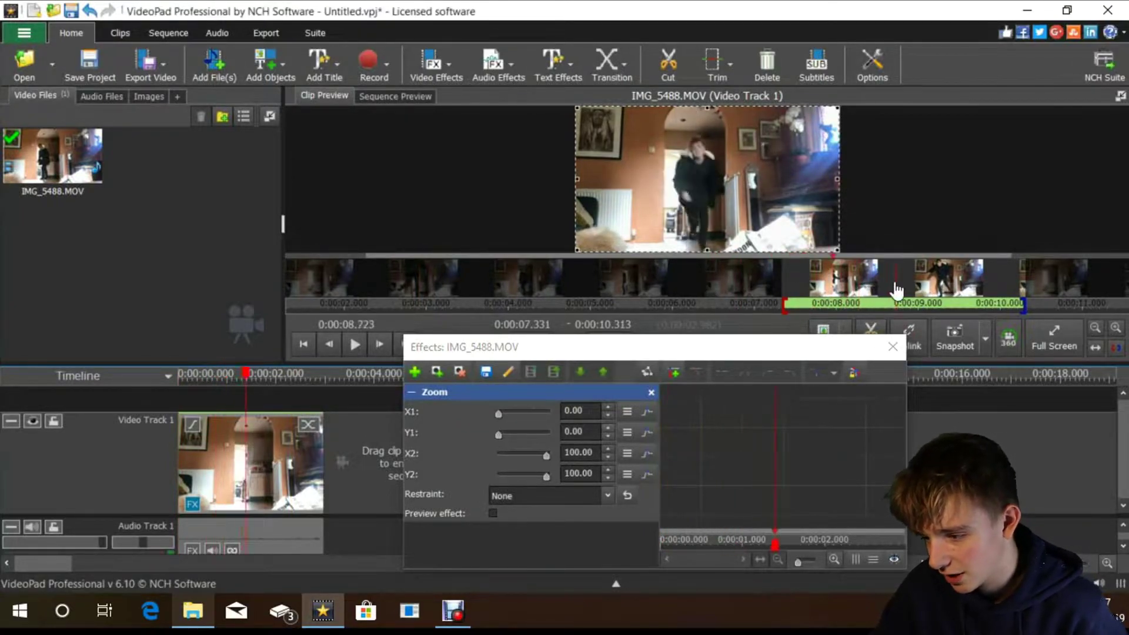
left_click(854, 283)
left_click_drag(853, 284, 913, 283)
left_click_drag(838, 184, 718, 181)
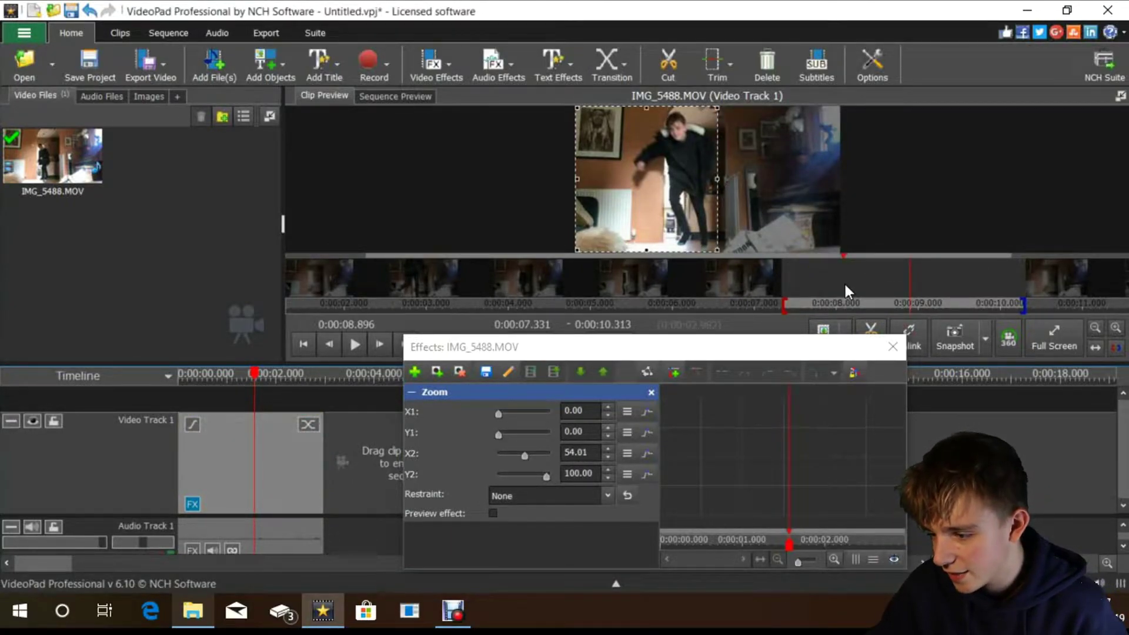
left_click(892, 347)
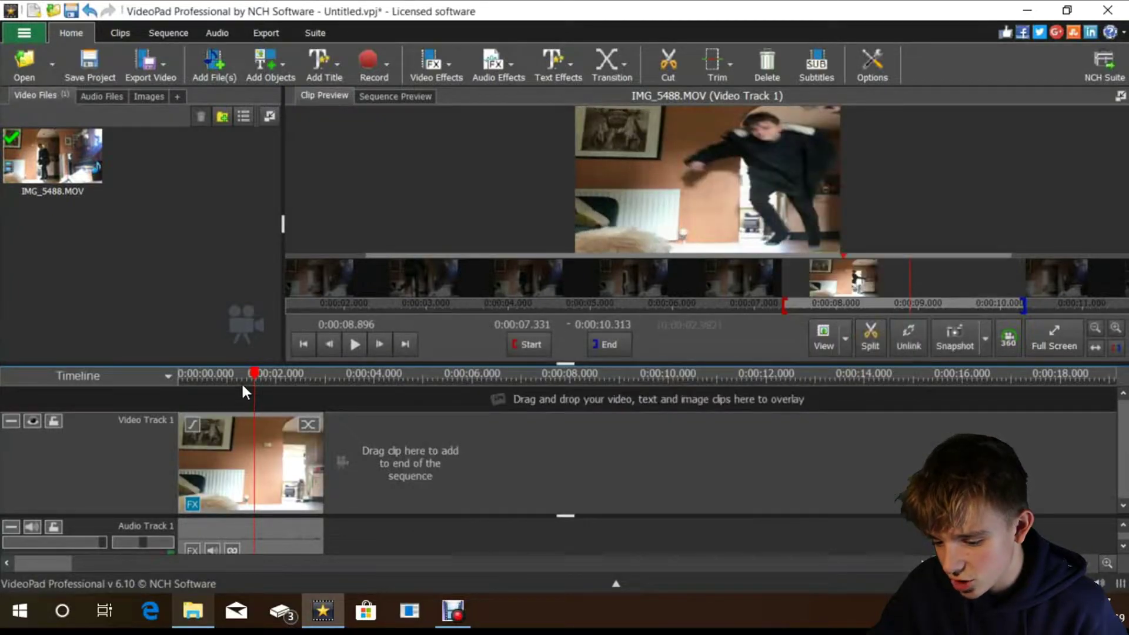
Step: Scrub the sequence from its beginning to about 0:00:02.439 to review the zoomed clip
left_click_drag(253, 381, 139, 391)
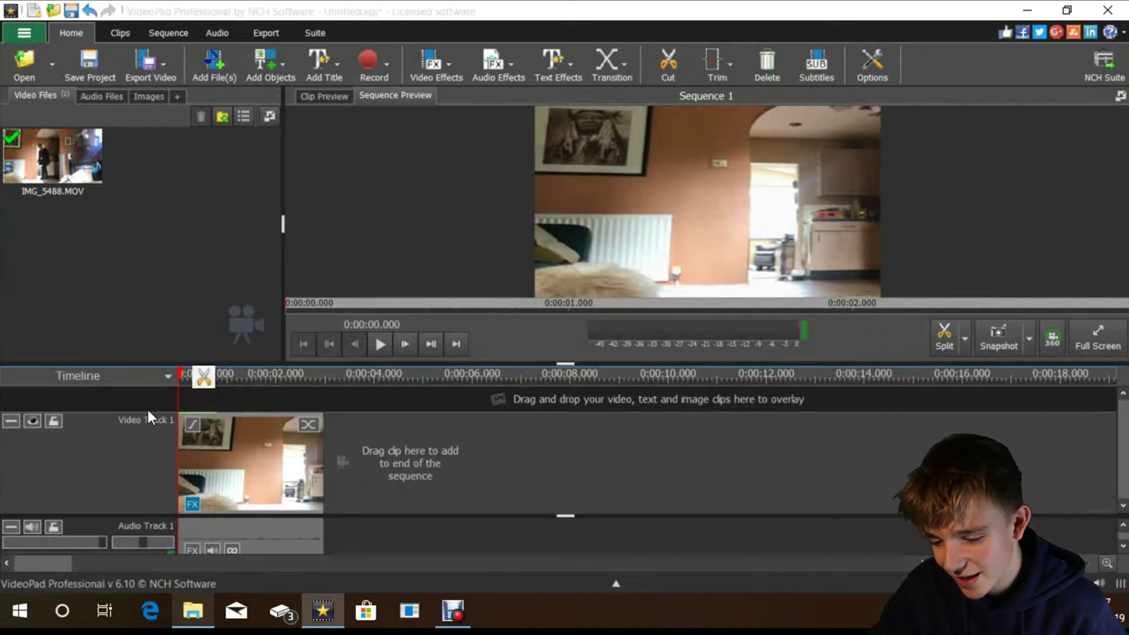
left_click(190, 376)
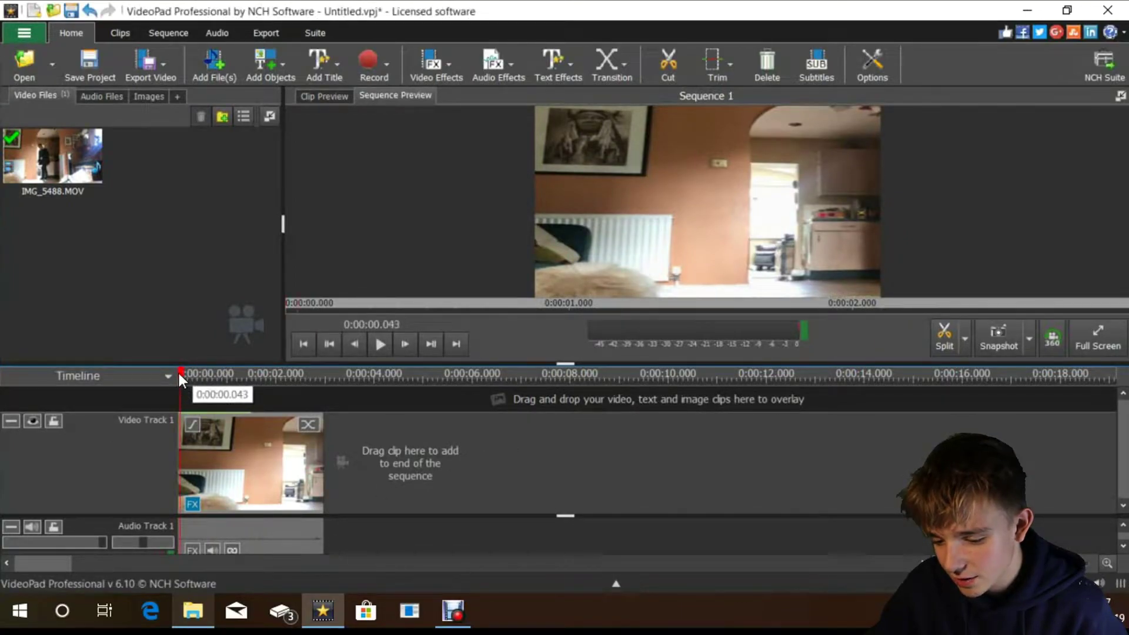
left_click_drag(191, 379, 298, 371)
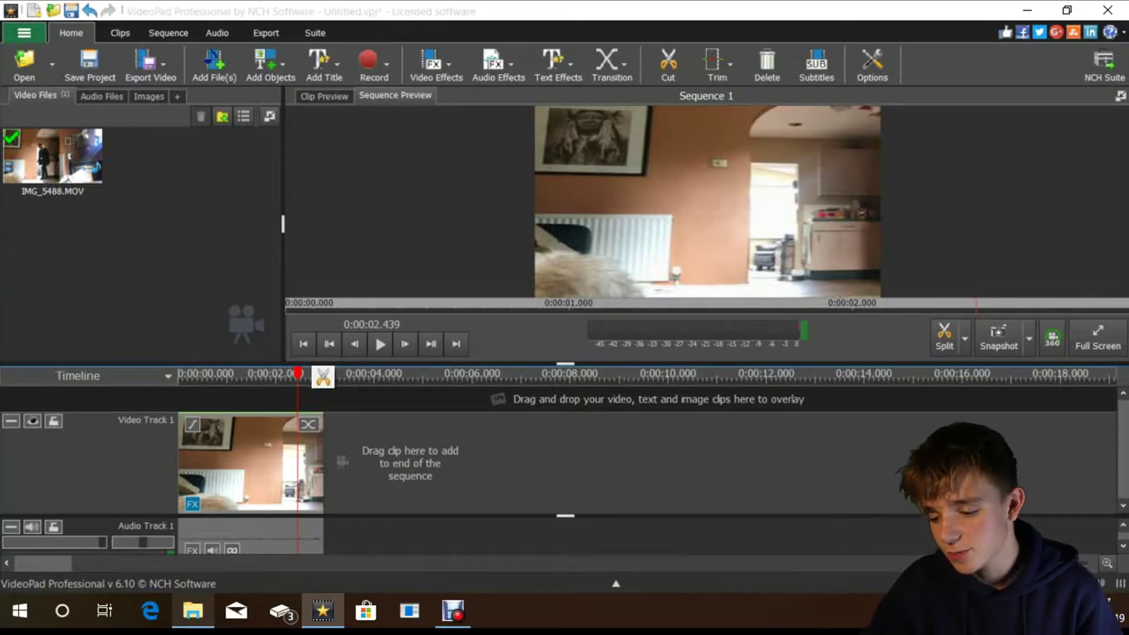
left_click(250, 405)
left_click(250, 405)
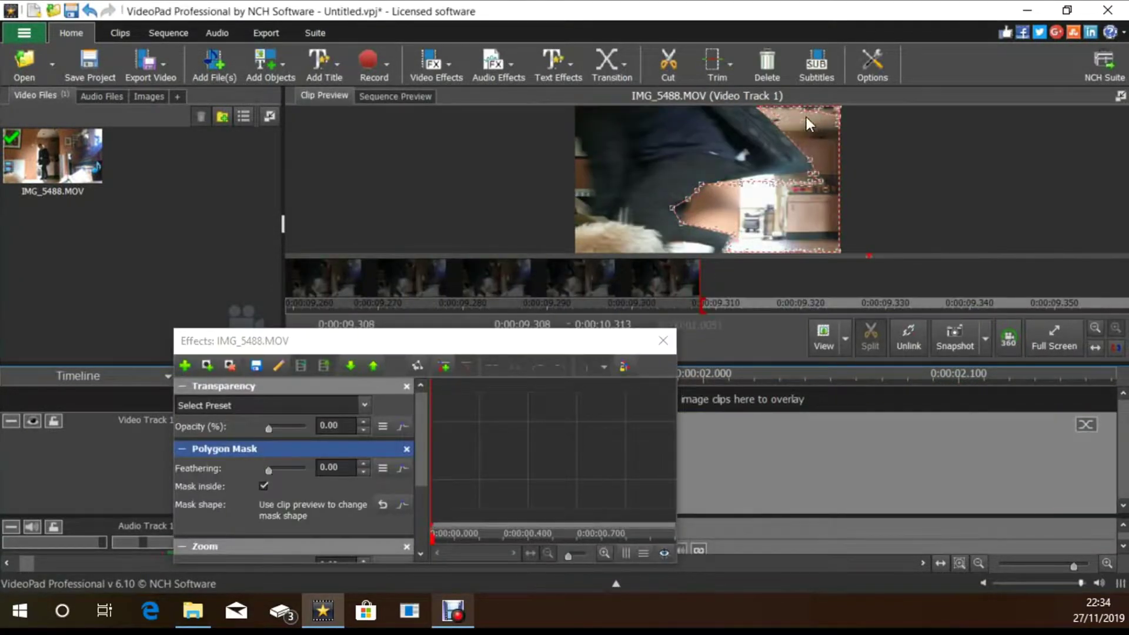
Step: Fit the polygon mask to the dark figure's outline frame by frame in full screen, from 0:00:09.458 to 0:00:09.523
key("alt+Return")
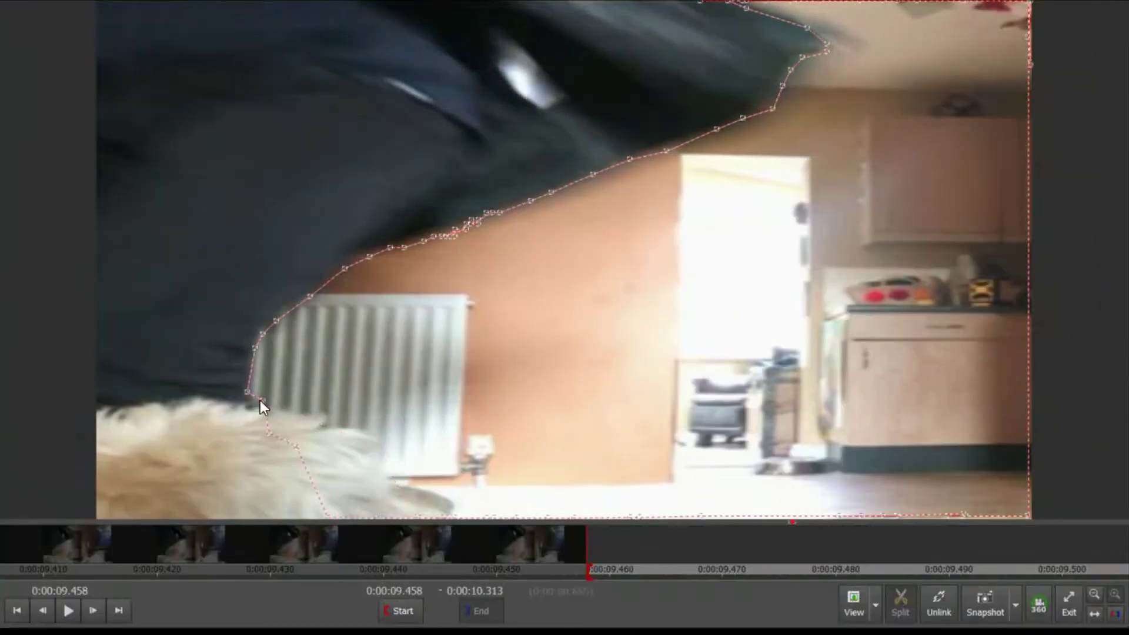
key("Right")
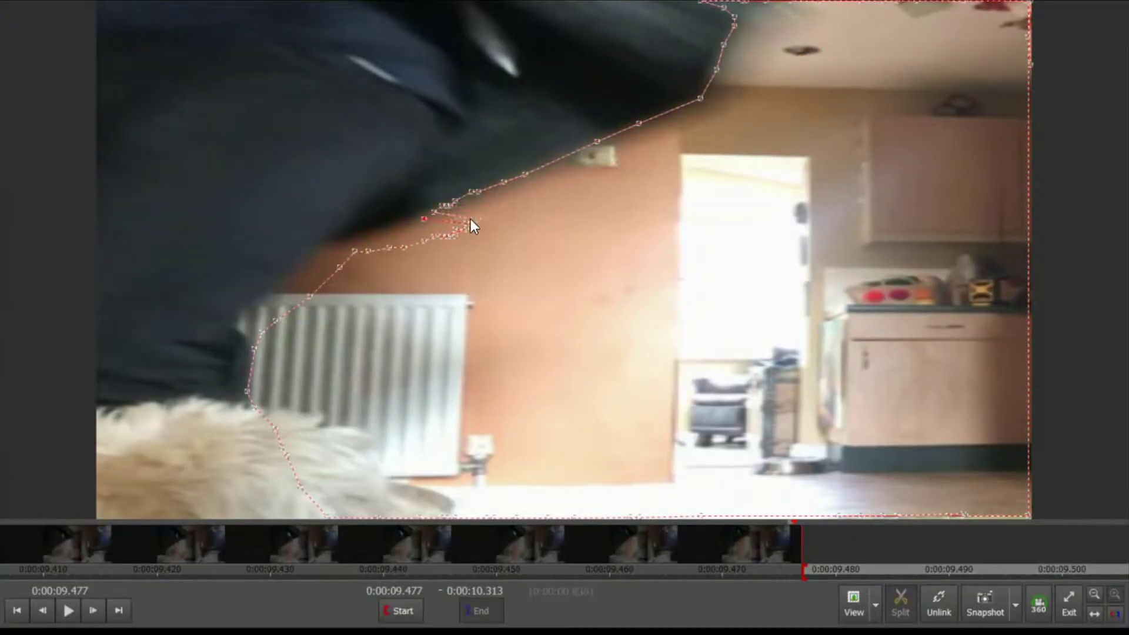
key("Right")
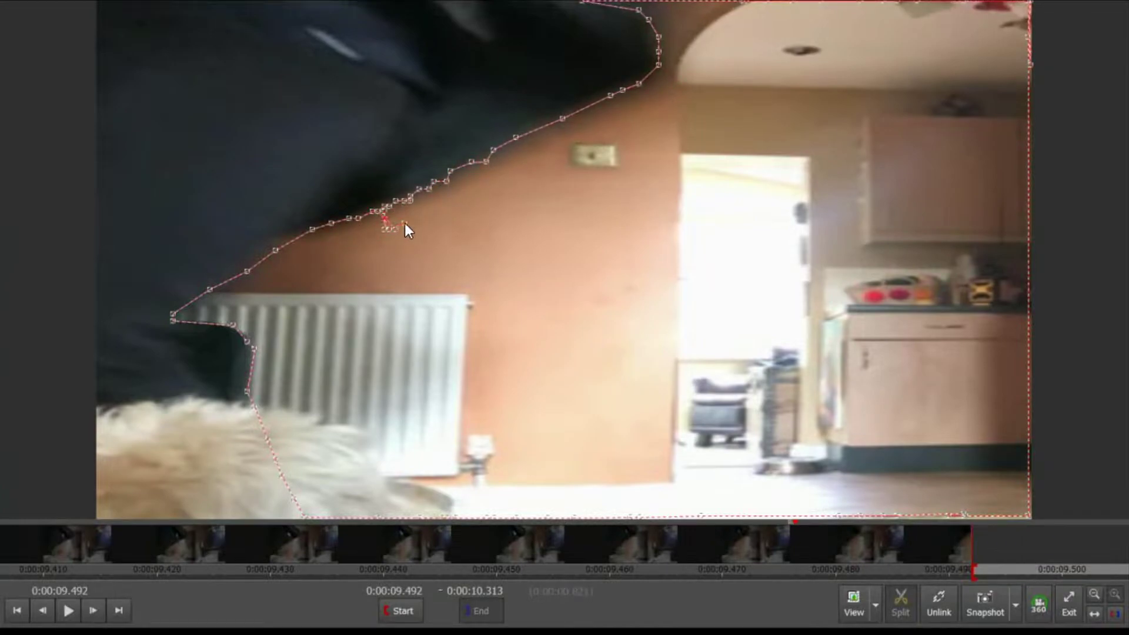
key("Right")
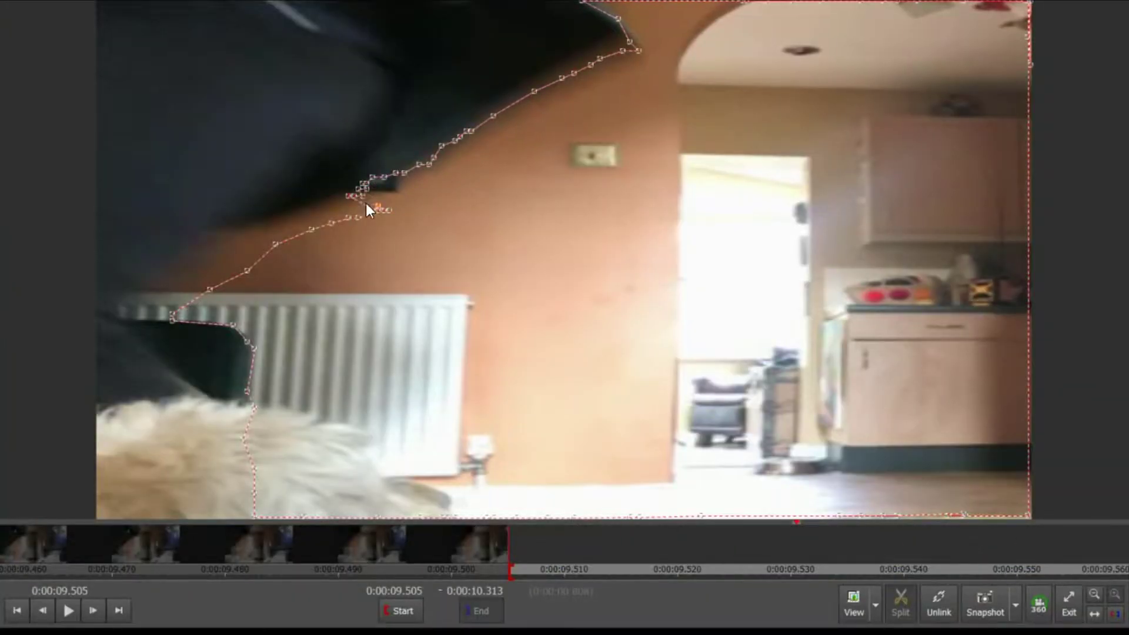
key("Right")
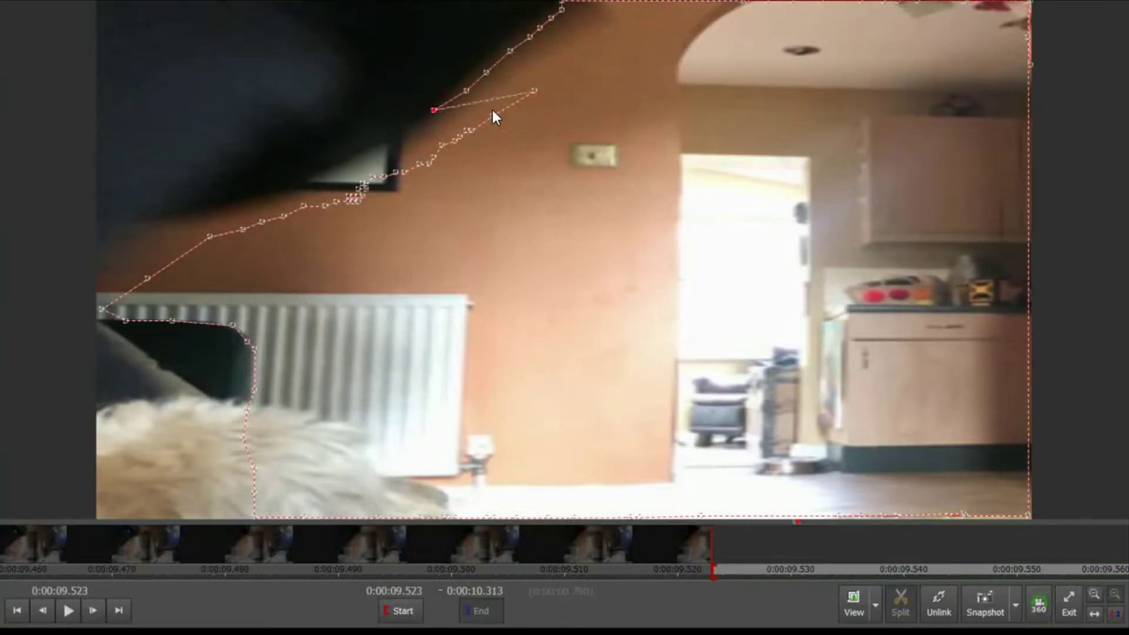
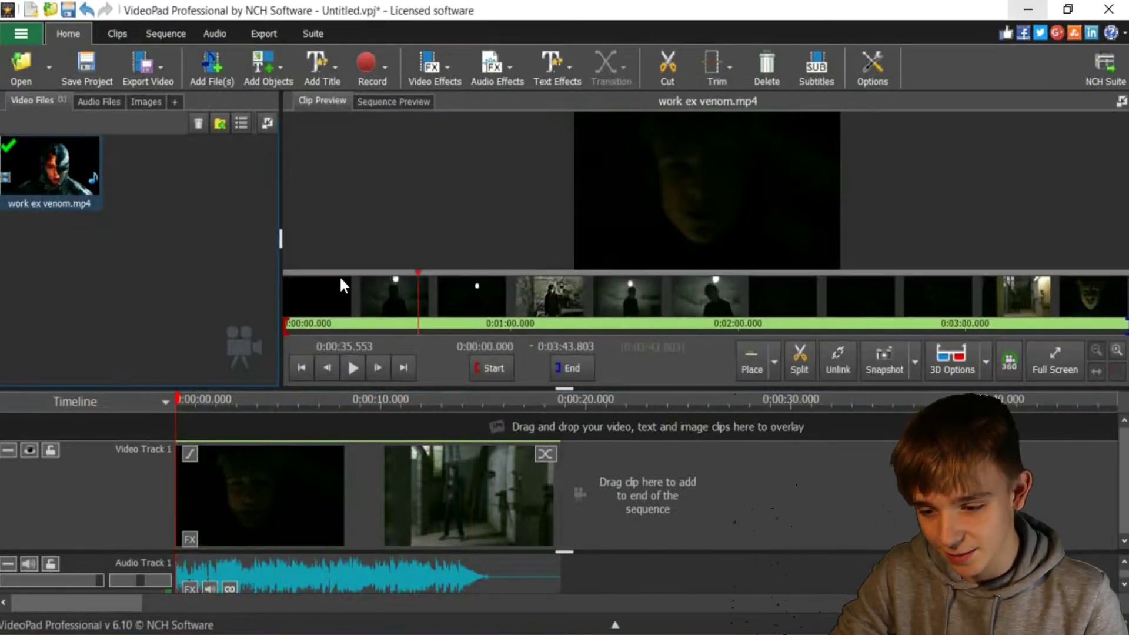
Step: Scrub through work ex venom.mp4 in the clip preview to examine its effect shots, stopping at 0:00:58.432
left_click(294, 311)
left_click_drag(294, 310, 365, 314)
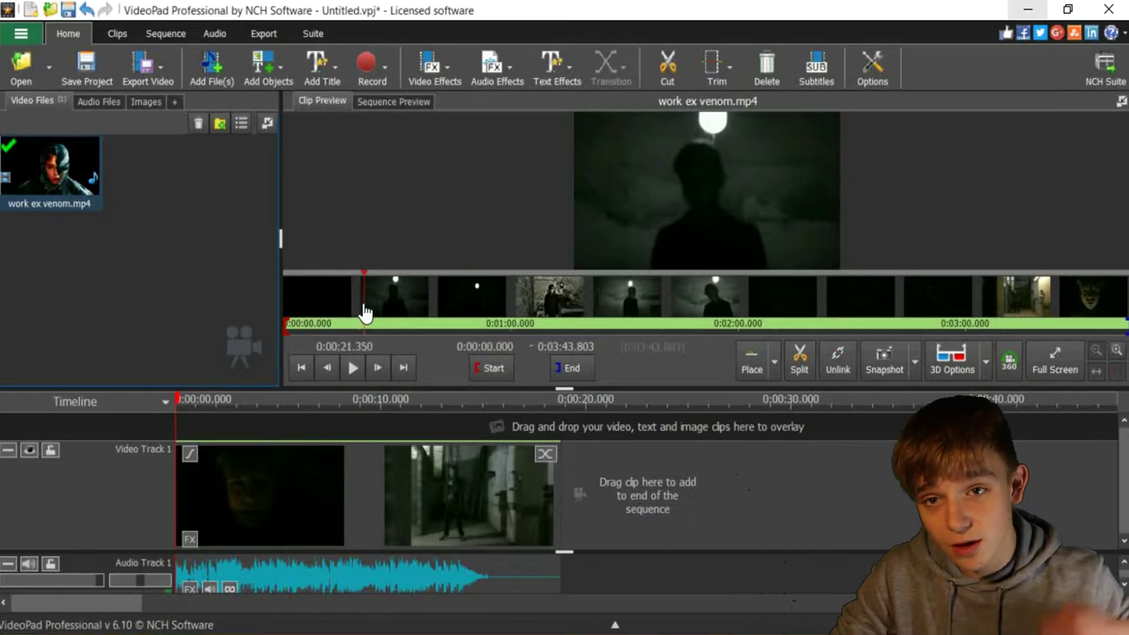
mouse_move(364, 314)
left_mouse_down()
mouse_move(353, 314)
mouse_move(370, 313)
left_mouse_up()
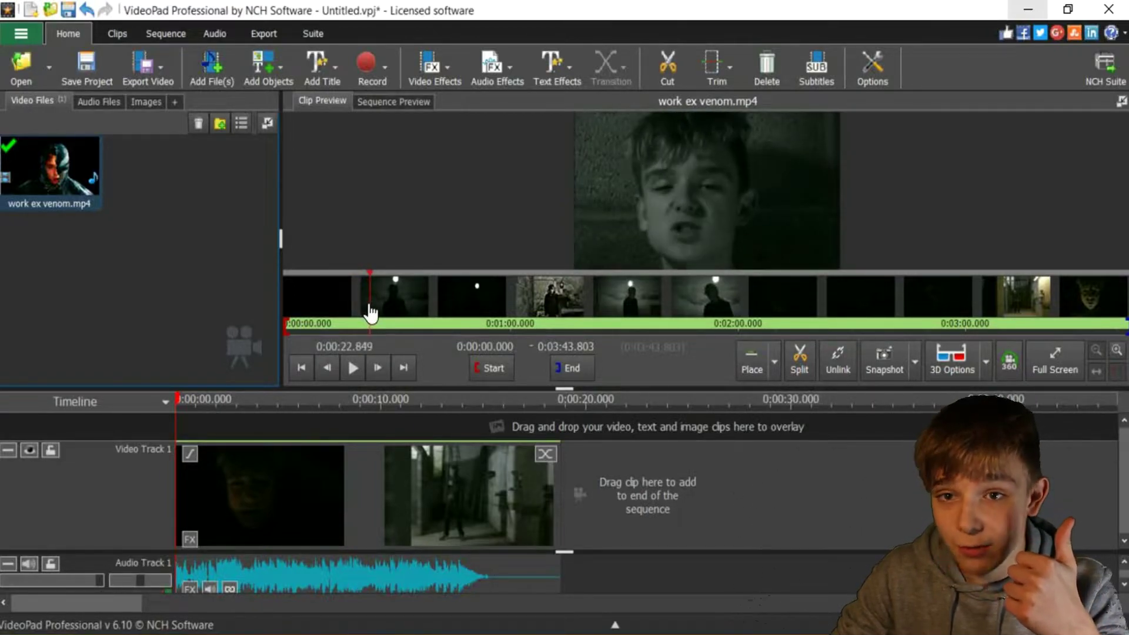
left_click_drag(370, 314, 455, 314)
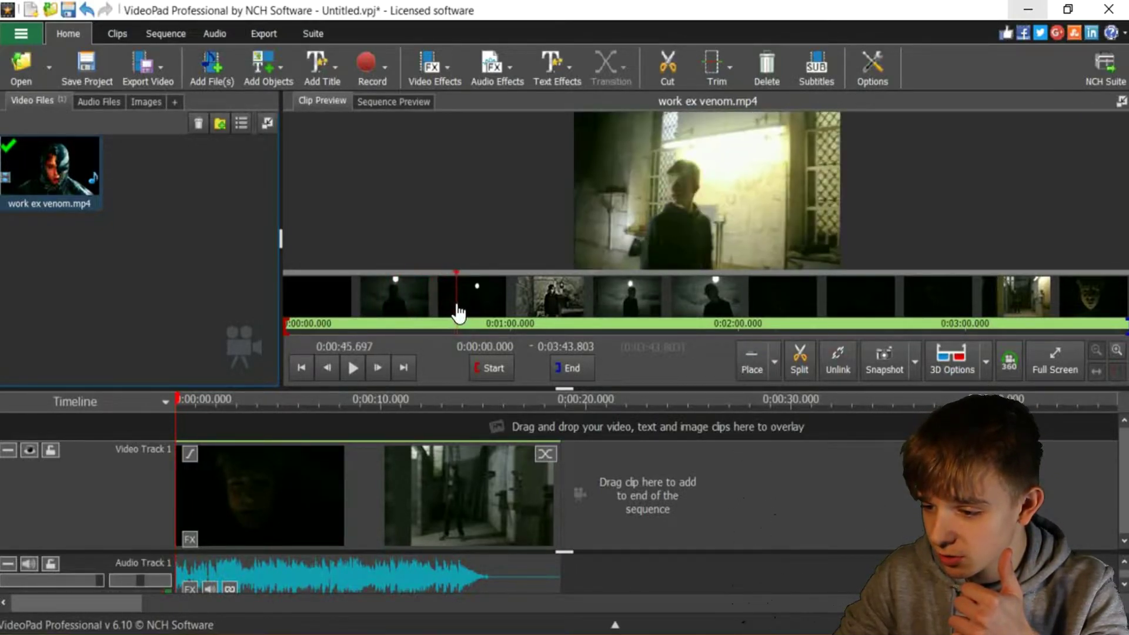
left_click_drag(512, 312, 1092, 290)
mouse_move(1119, 257)
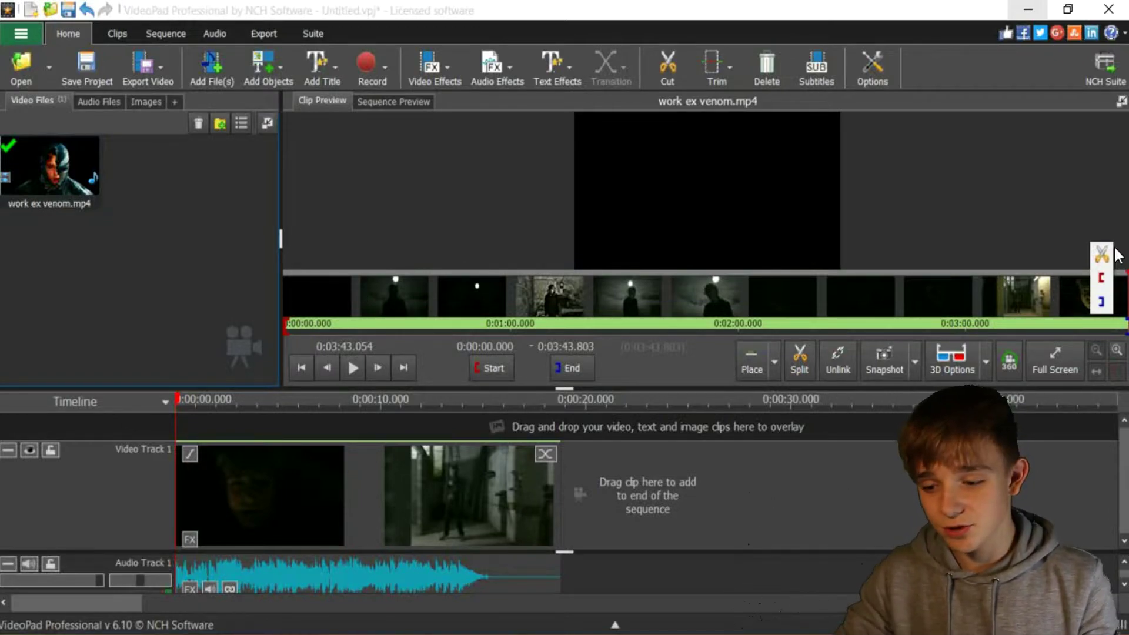
left_click_drag(584, 313, 690, 302)
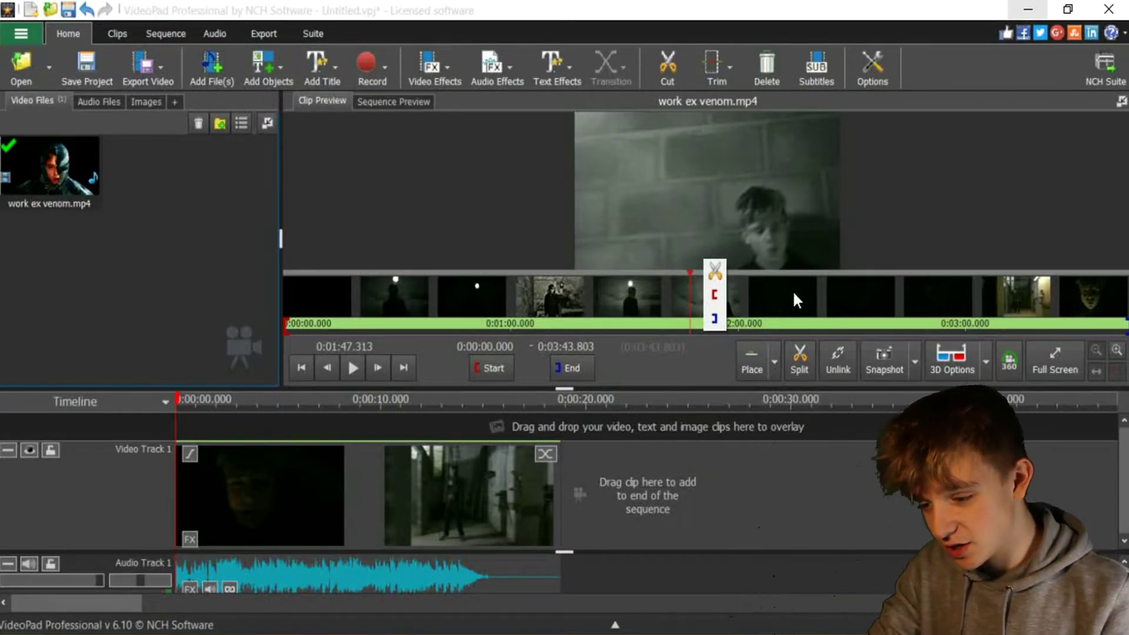
left_click(502, 291)
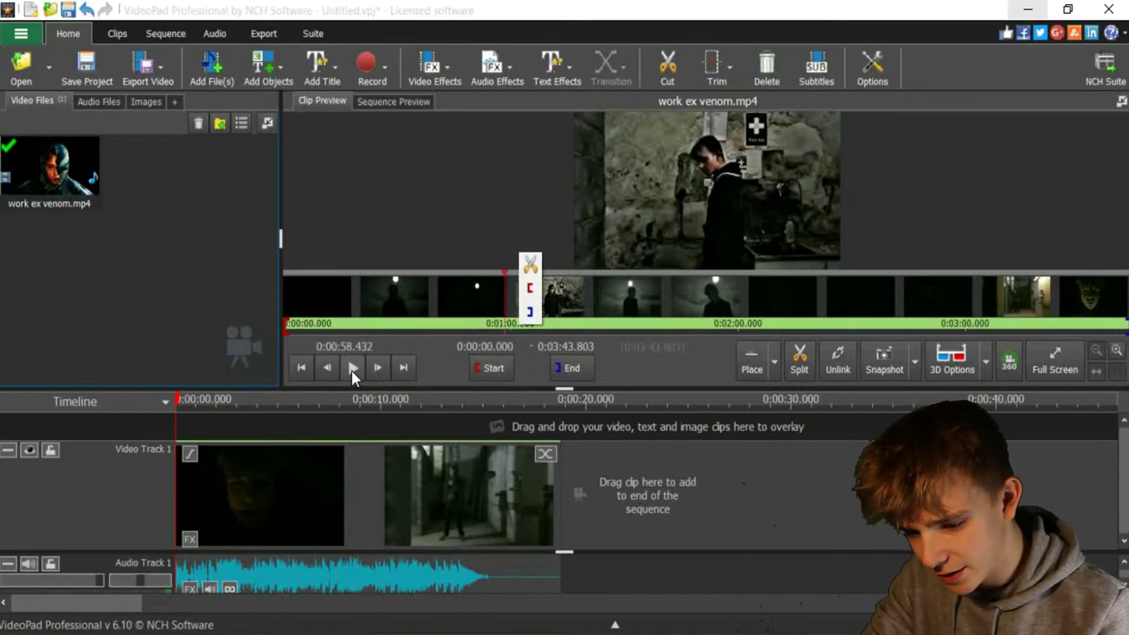
Step: Play work ex venom.mp4 in the clip preview from 0:00:58.432 and jump to a shot around 0:02:17 to examine its effects
left_click(352, 368)
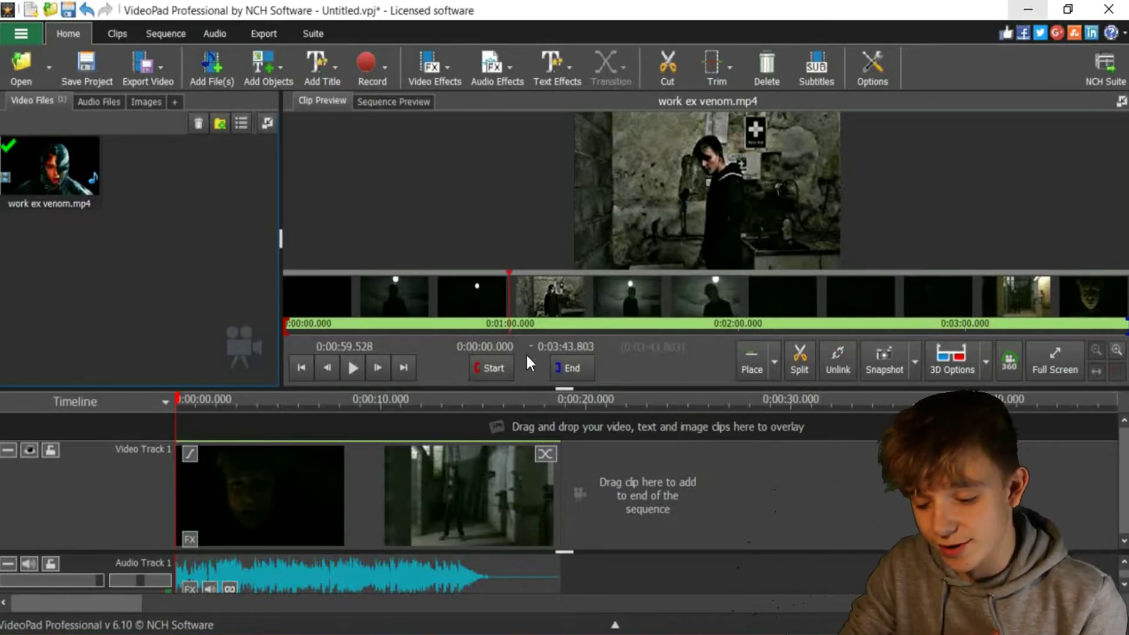
left_click(358, 368)
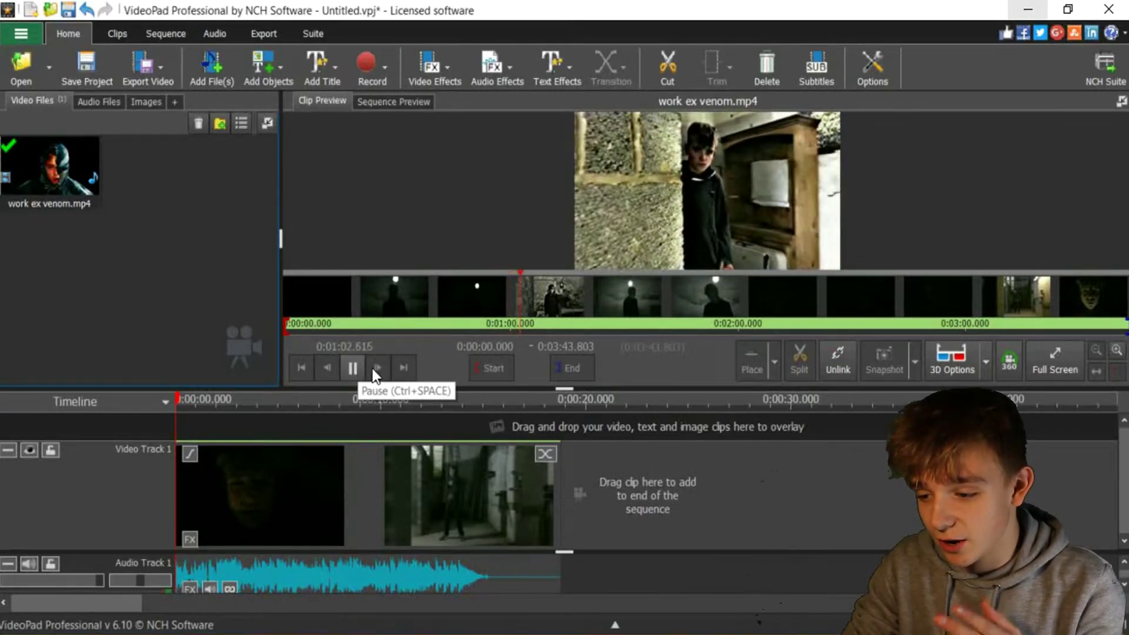
left_click(922, 297)
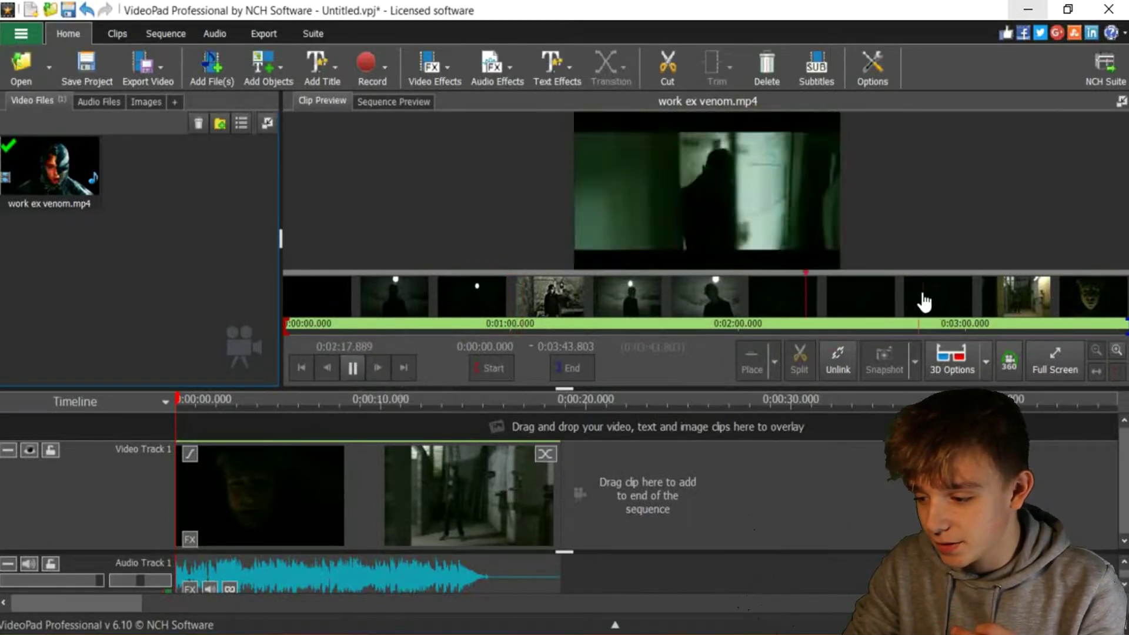
left_click(351, 366)
Step: Play the sequence from 0:00:00.277 to about 0:00:15 to review the trimmed footage
left_click(245, 404)
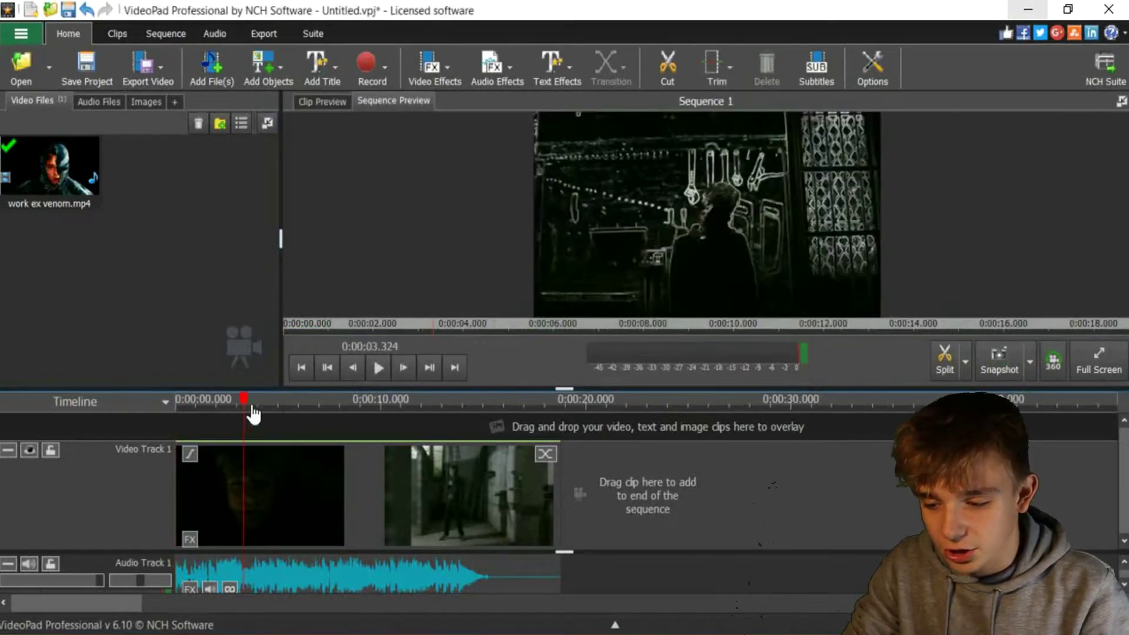
left_click_drag(244, 404, 183, 400)
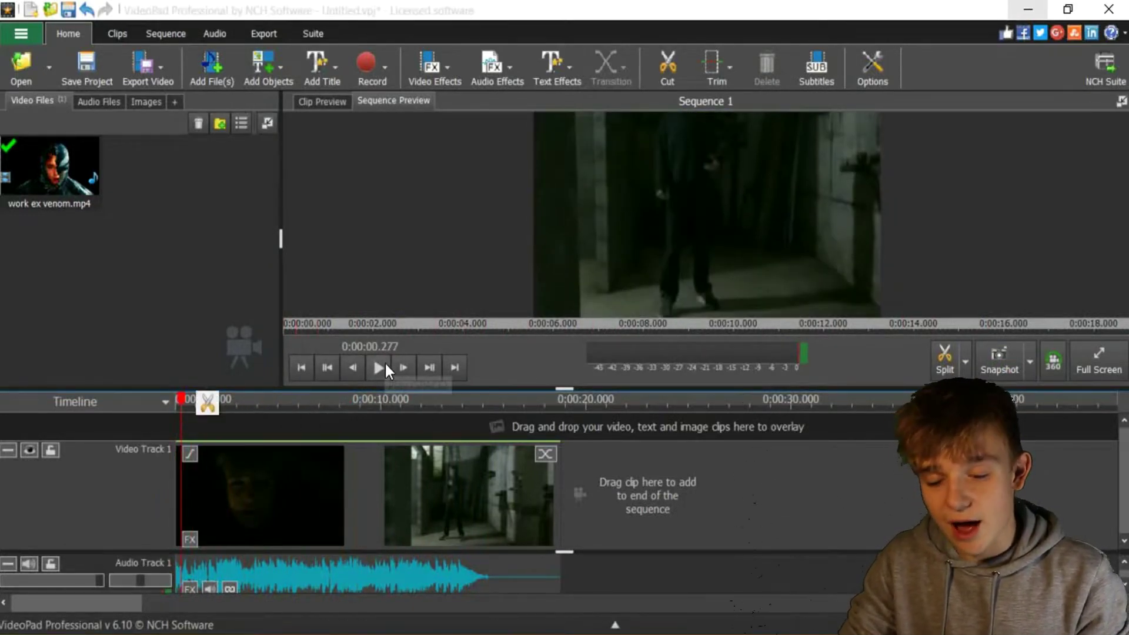
left_click(385, 363)
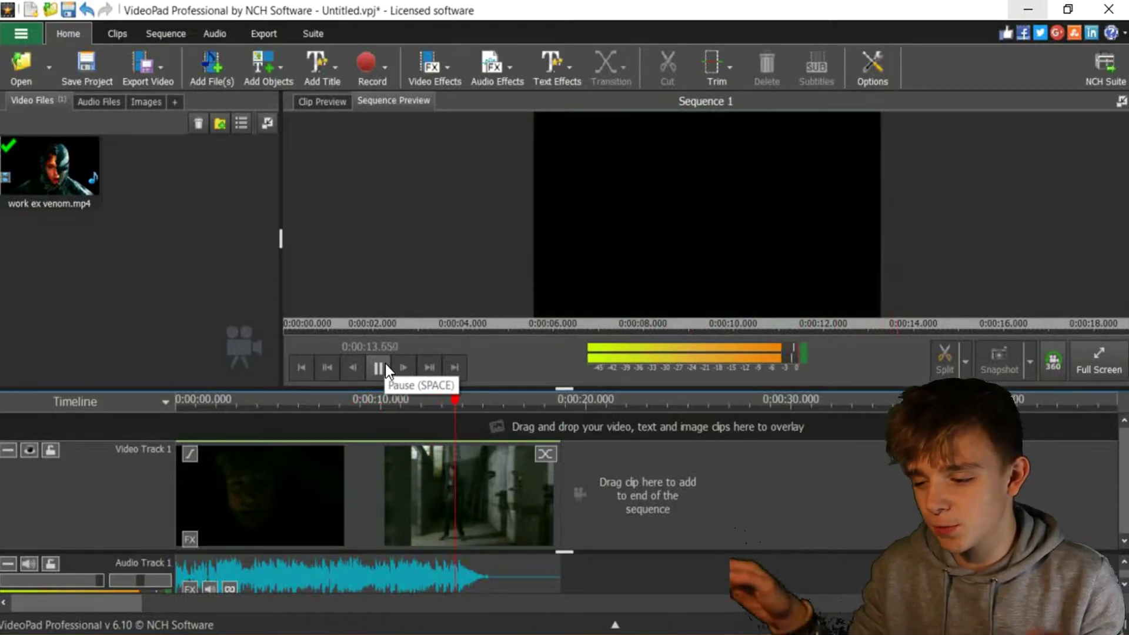
left_click(380, 367)
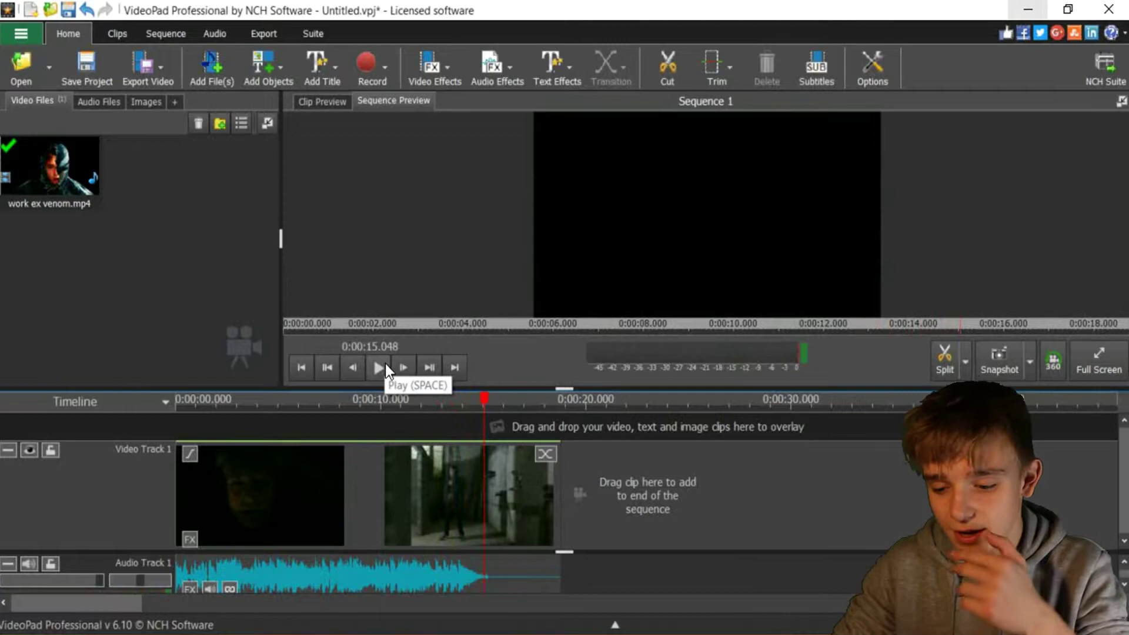
Step: Split the clip on Video Track 1 at 0:00:03.254 and at 0:00:08.932
left_click_drag(315, 404, 261, 423)
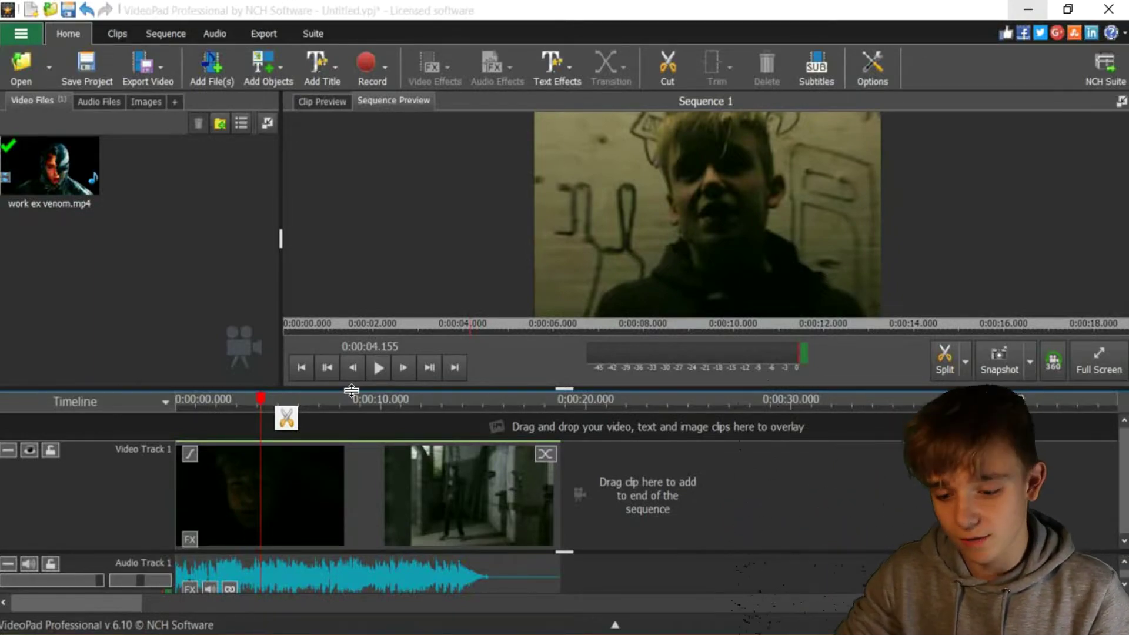
left_click_drag(261, 400, 242, 412)
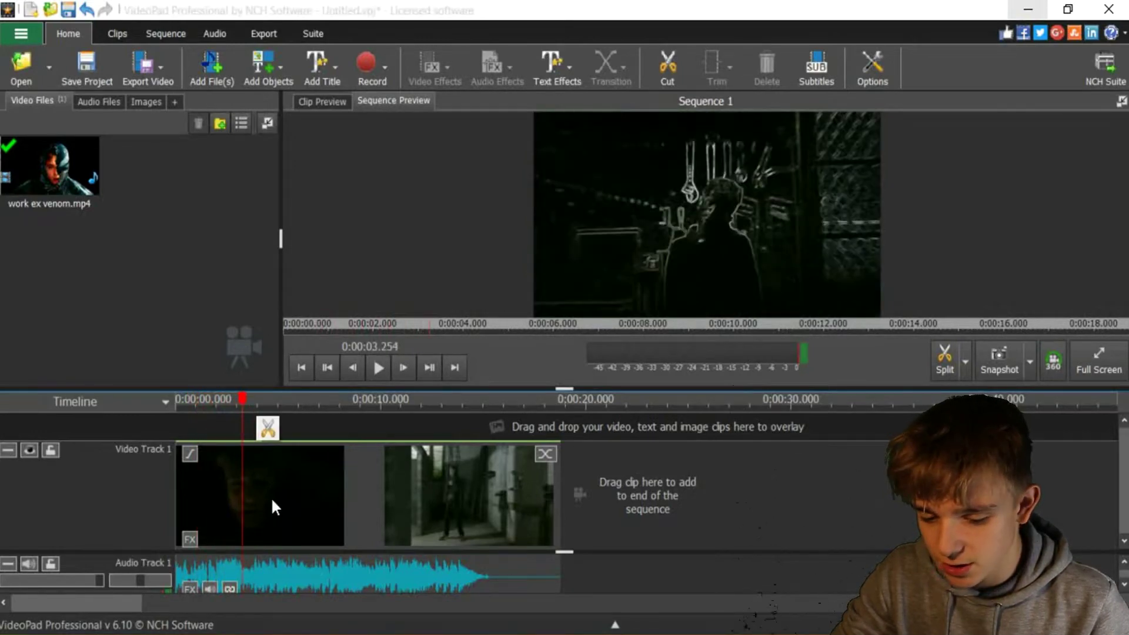
left_click(267, 428)
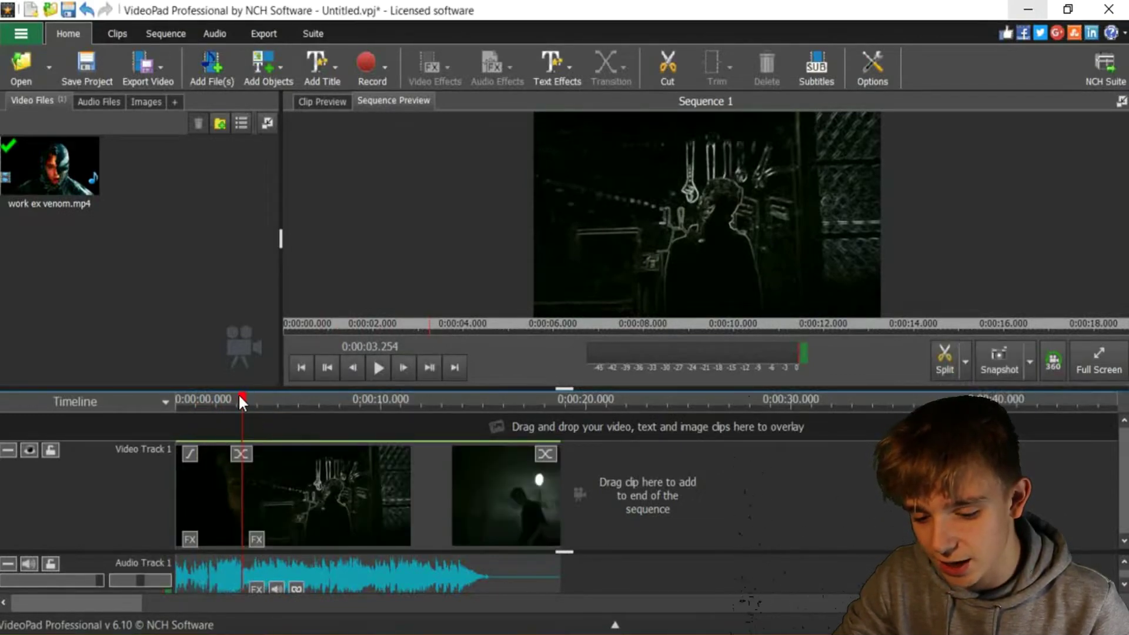
left_click_drag(239, 399, 359, 402)
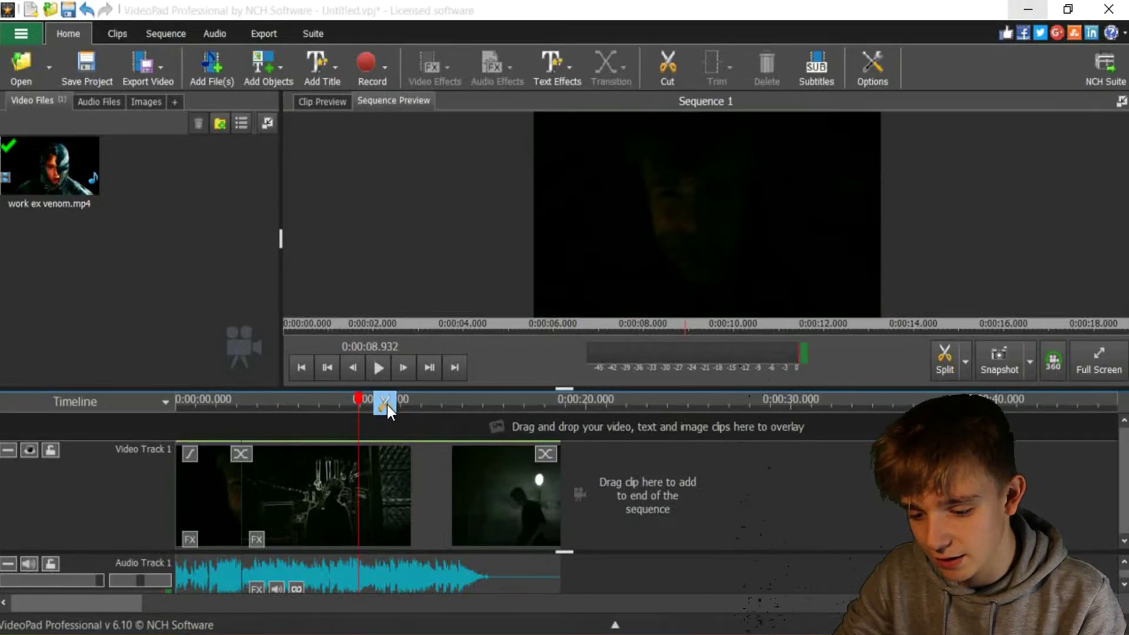
left_click(386, 404)
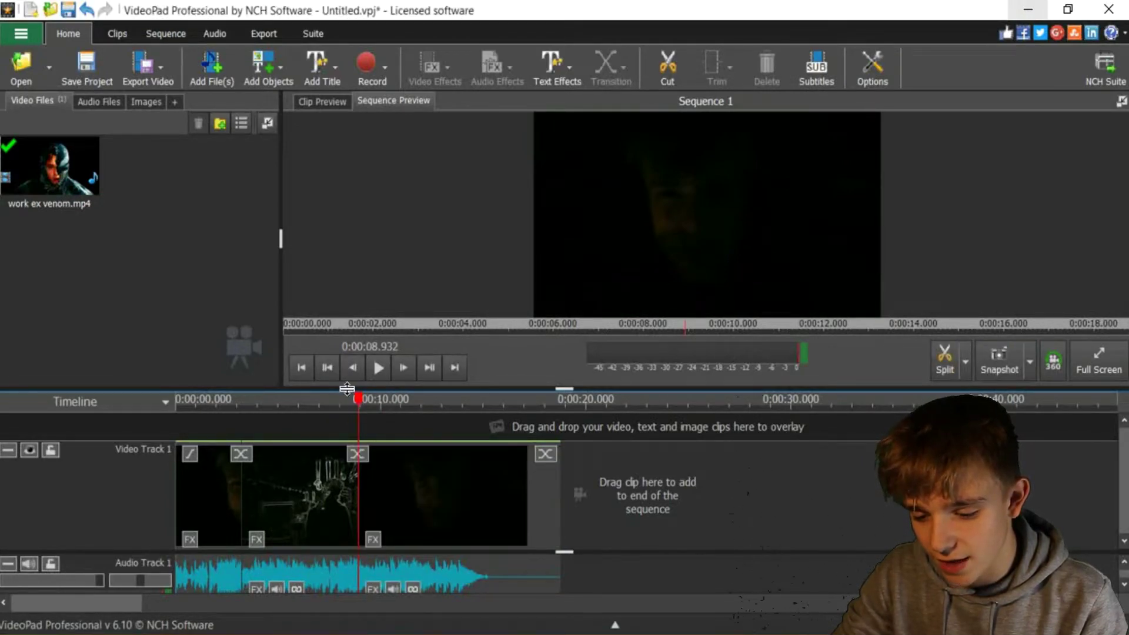
Step: Cut the middle section between the two splits out of Video Track 1
mouse_move(412, 457)
left_mouse_down()
mouse_move(441, 458)
mouse_move(417, 454)
left_mouse_up()
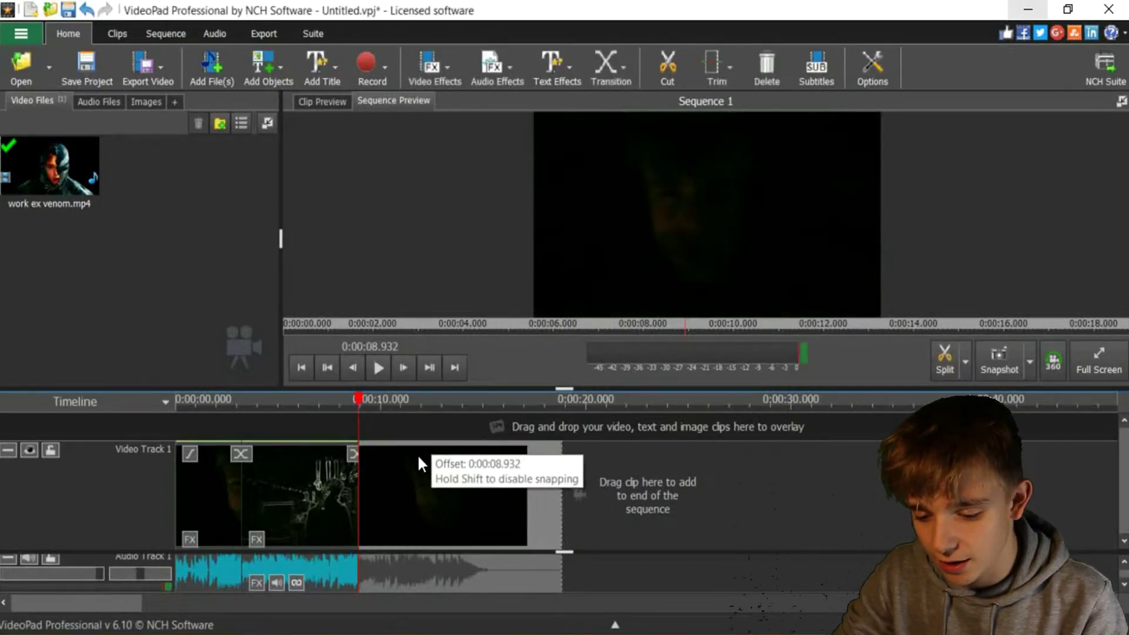
left_click_drag(199, 459, 207, 459)
mouse_move(304, 494)
left_mouse_down()
mouse_move(301, 447)
mouse_move(308, 464)
mouse_move(558, 476)
mouse_move(284, 485)
mouse_move(301, 485)
left_mouse_up()
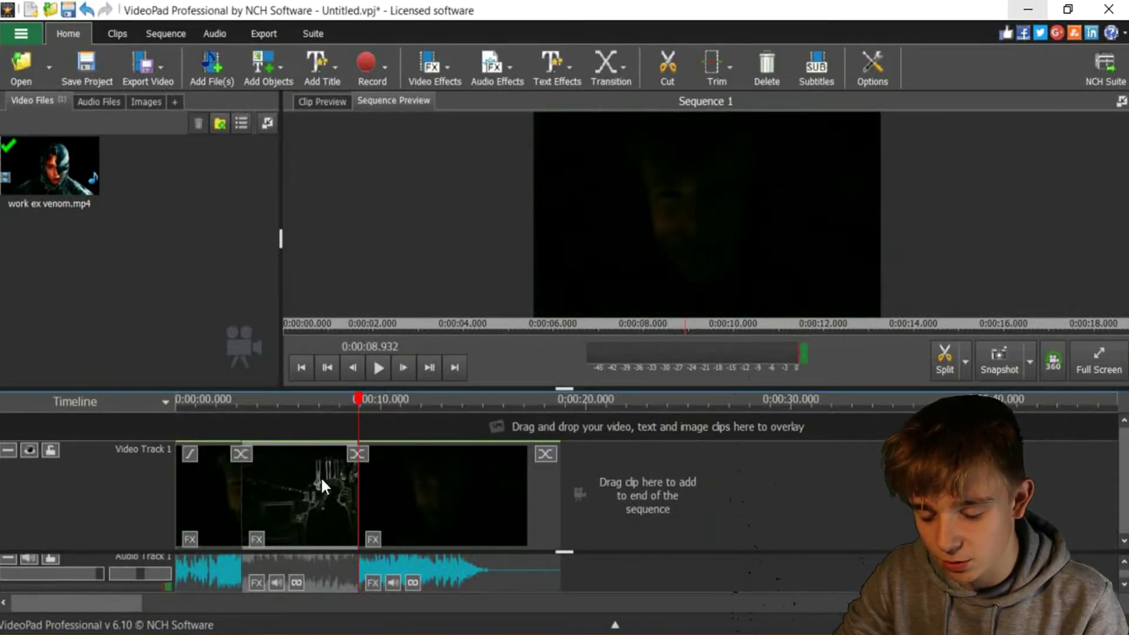
right_click(321, 480)
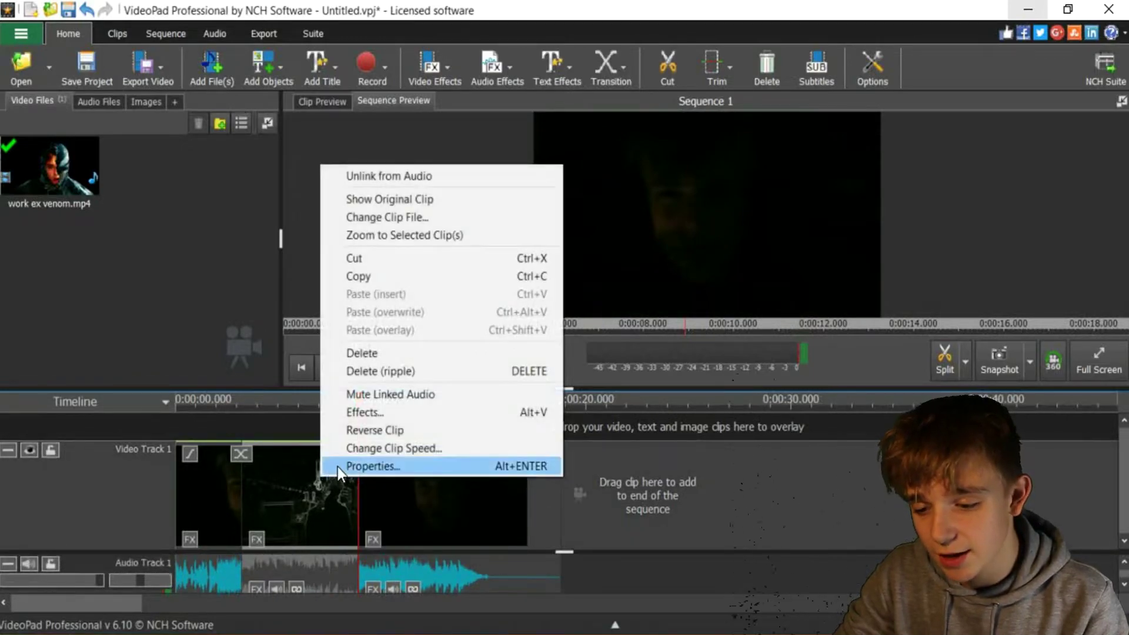
left_click(358, 261)
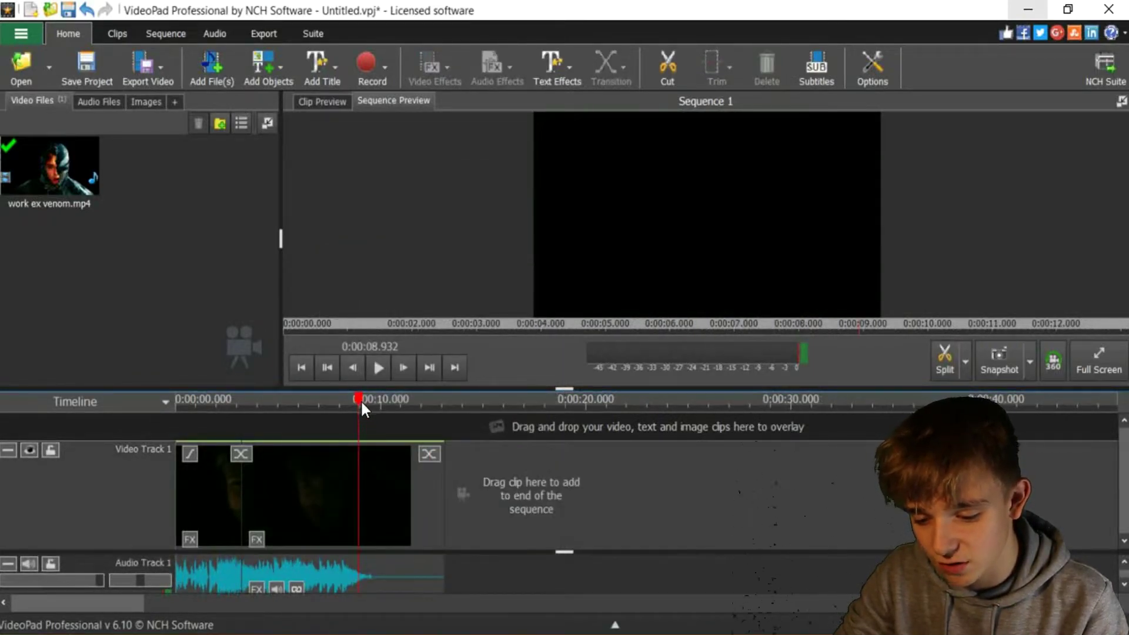
Step: Play the shortened sequence across the join of the remaining sections, stopping at 0:00:04.236
left_click_drag(358, 414, 210, 410)
left_click(376, 368)
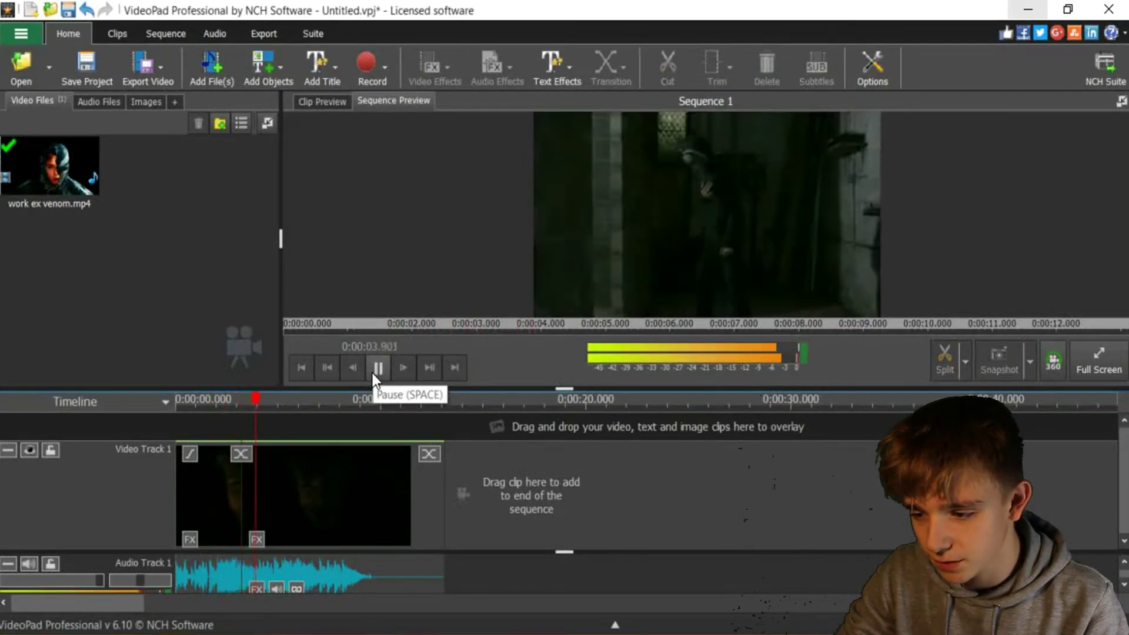
left_click(372, 373)
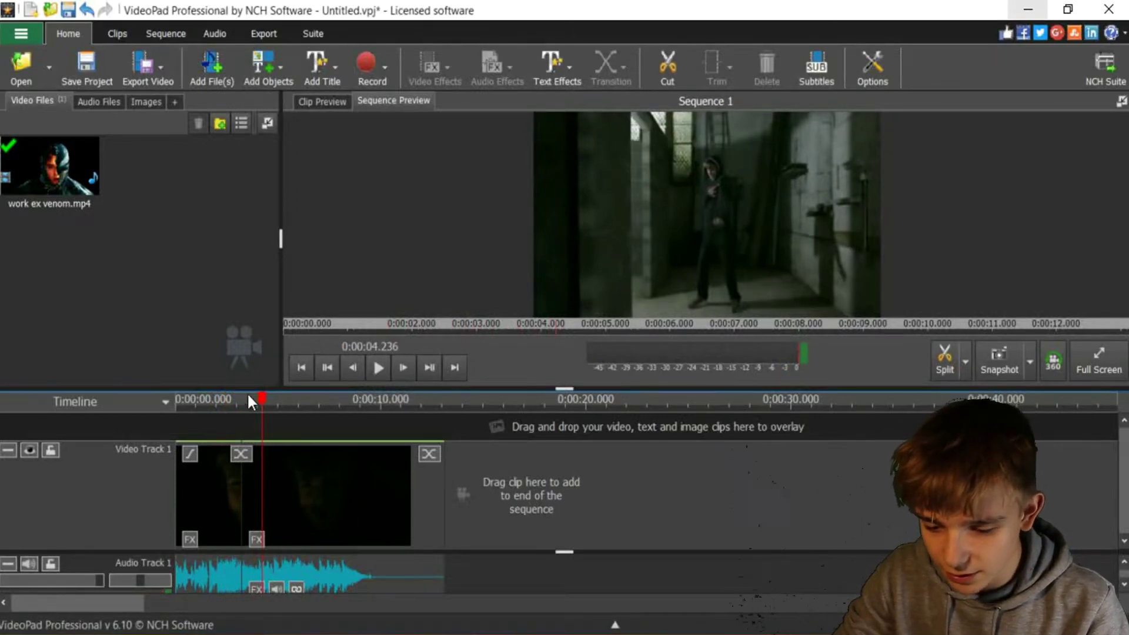
Step: Try another split of the remaining footage on Video Track 1 at 0:00:07.617
left_click_drag(261, 399, 329, 399)
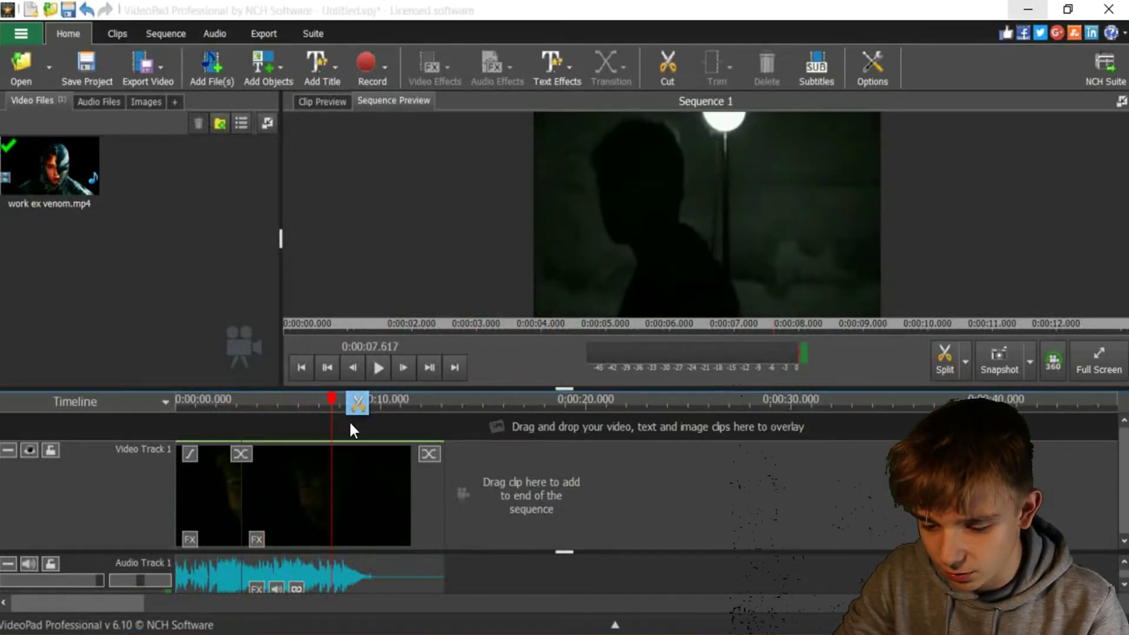
key("alt+s")
right_click(310, 489)
left_click(403, 239)
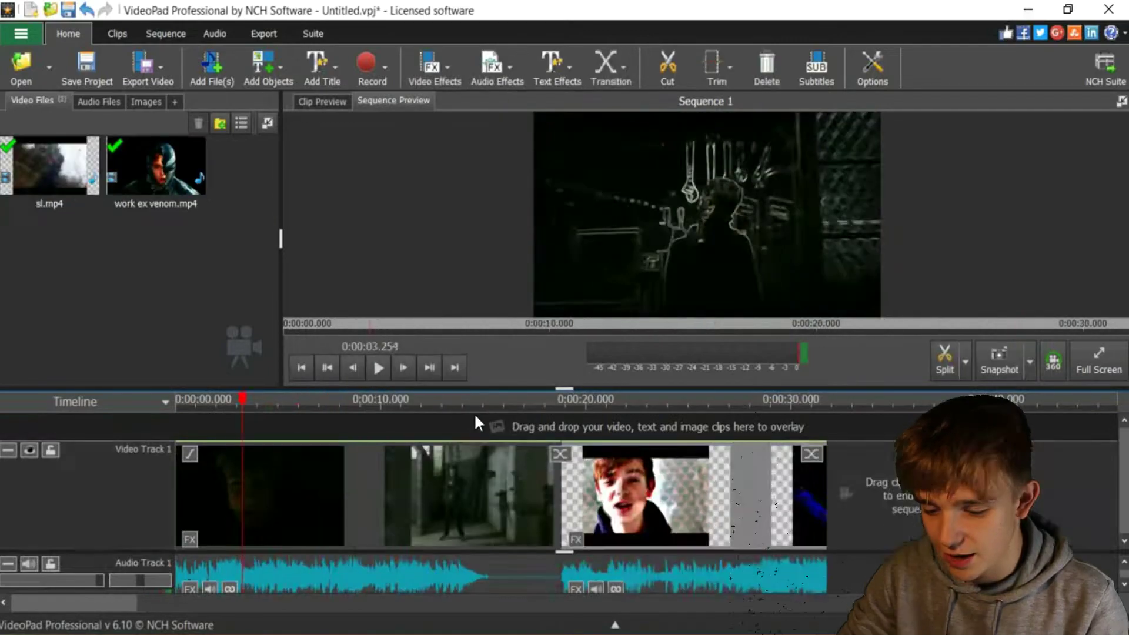
Step: Play the sequence from about 0:00:14.5 across the join between the work ex venom and sl clips
left_click(475, 416)
left_click(375, 366)
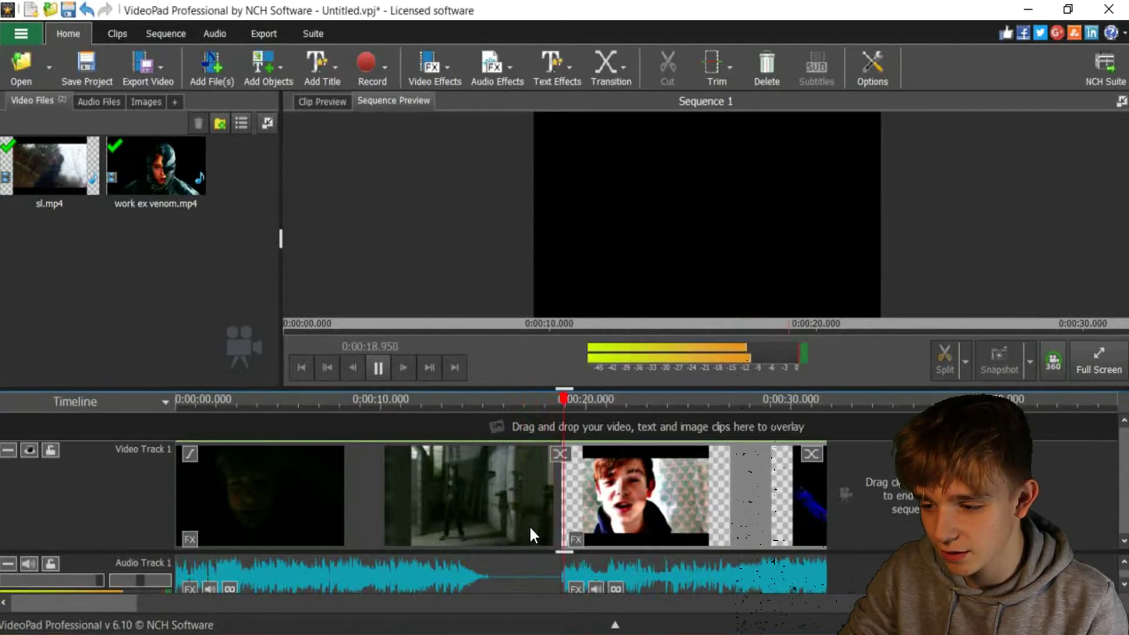
left_click(379, 368)
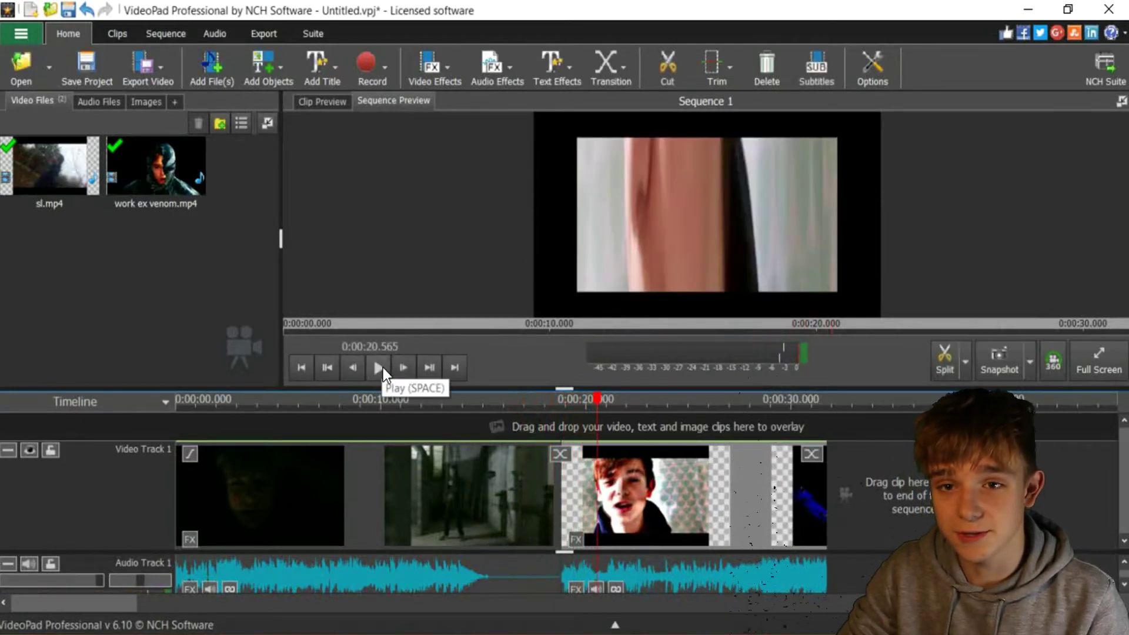
Step: Trim the first clip's end to about 0:00:15 and play across its join with the second clip
left_click_drag(558, 493, 476, 495)
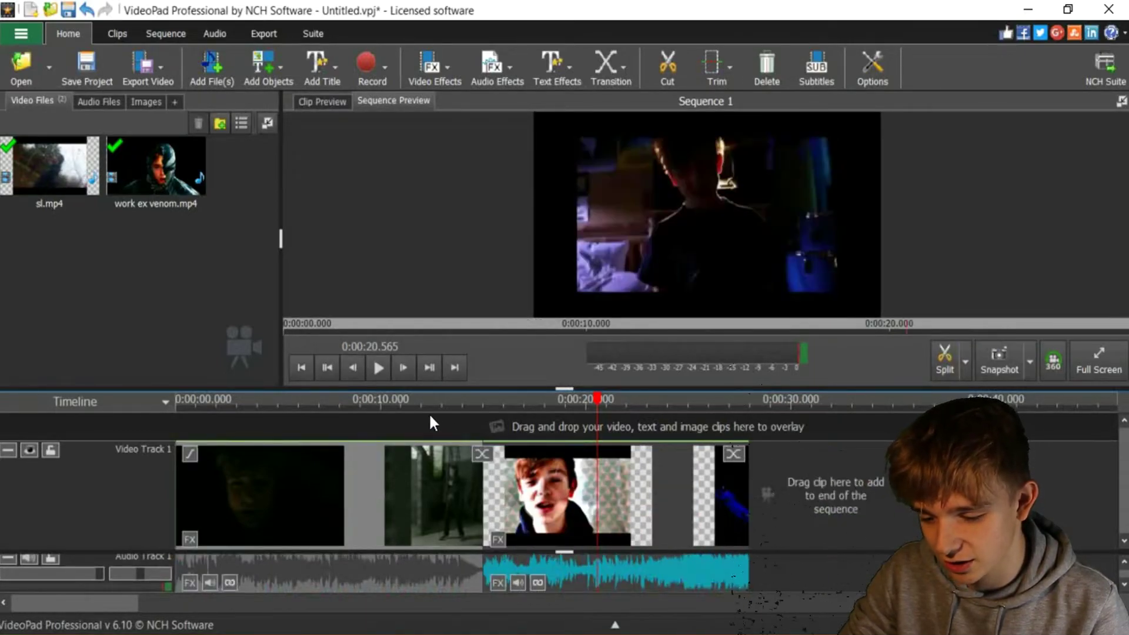
left_click(421, 411)
left_click(385, 372)
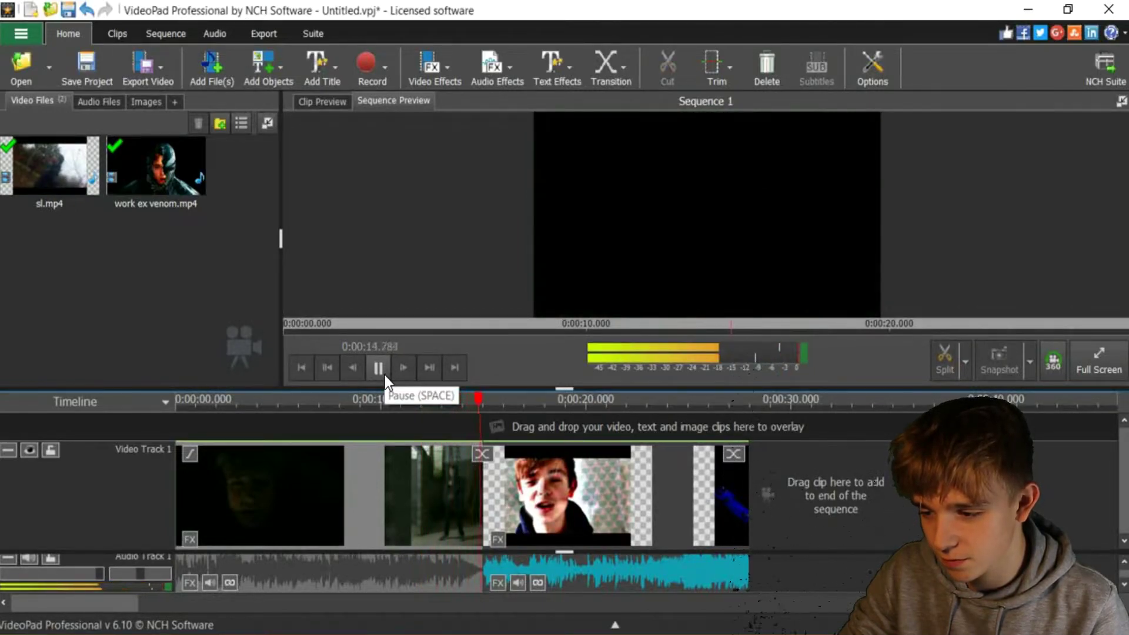
left_click(384, 375)
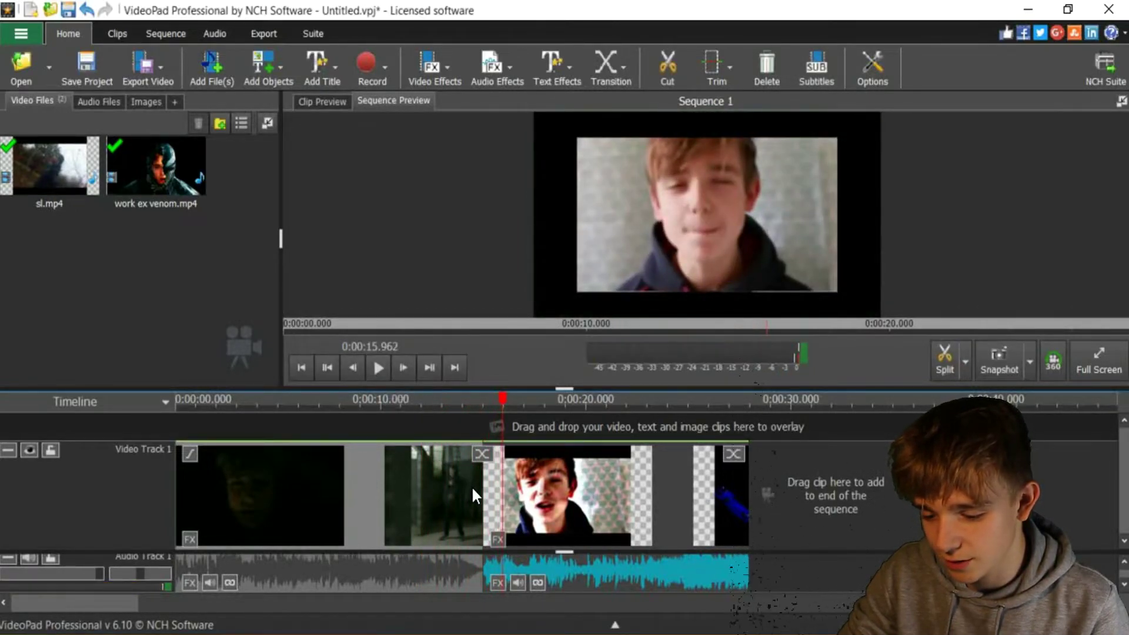
Step: Shorten the first clip's end to about 0:00:09 and play across its join with the second clip
left_click(474, 488)
key("Delete")
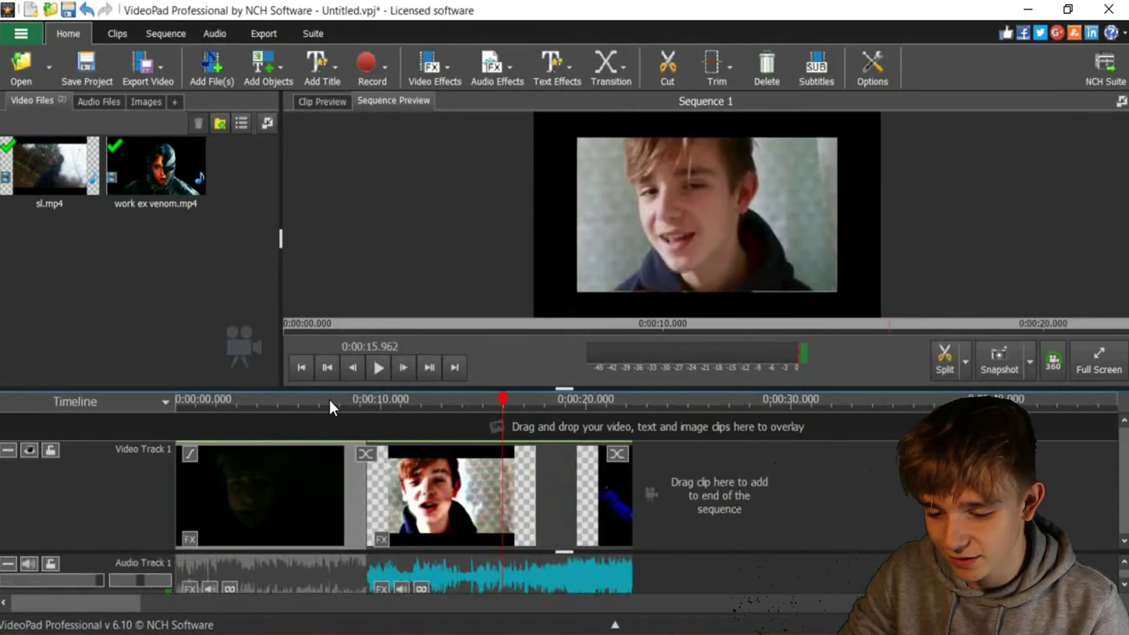
left_click(329, 399)
left_click(379, 366)
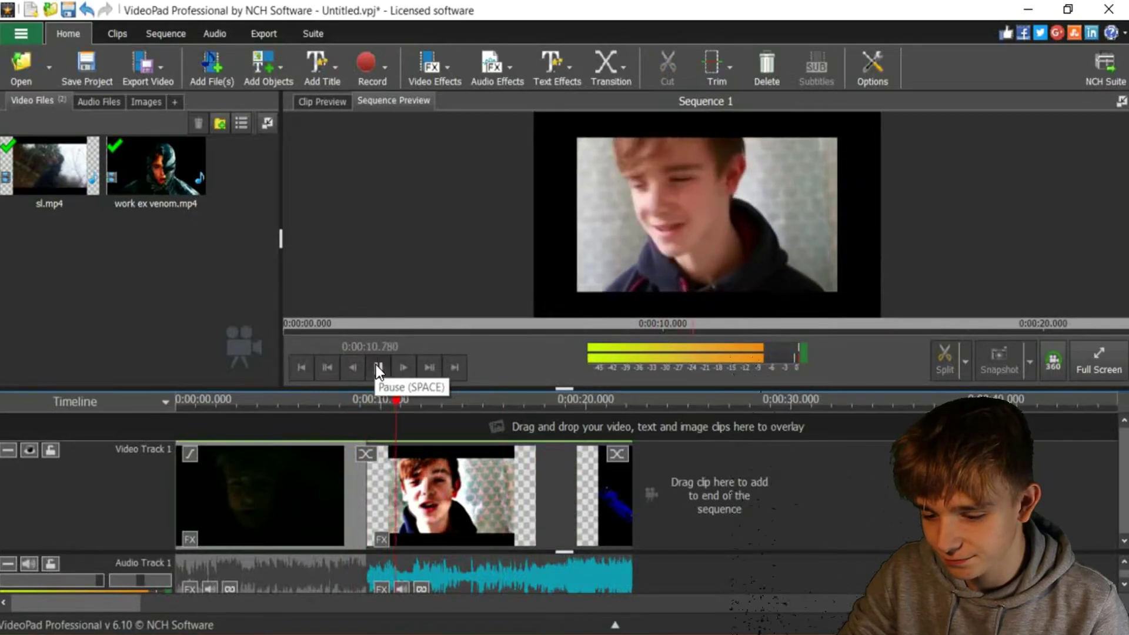
left_click(378, 367)
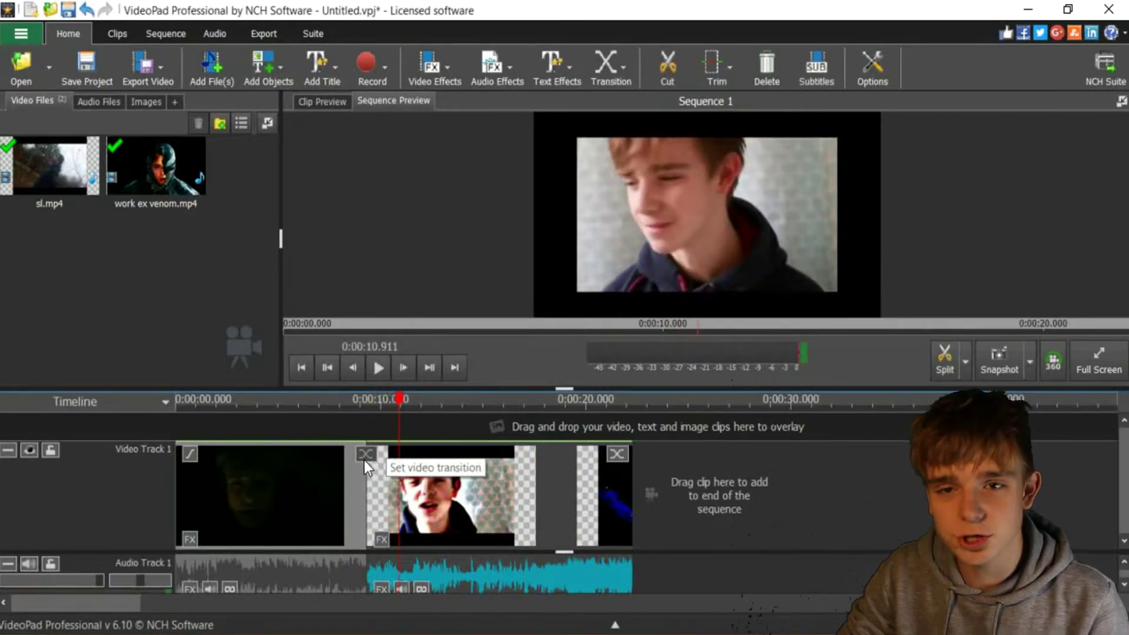
left_click(364, 459)
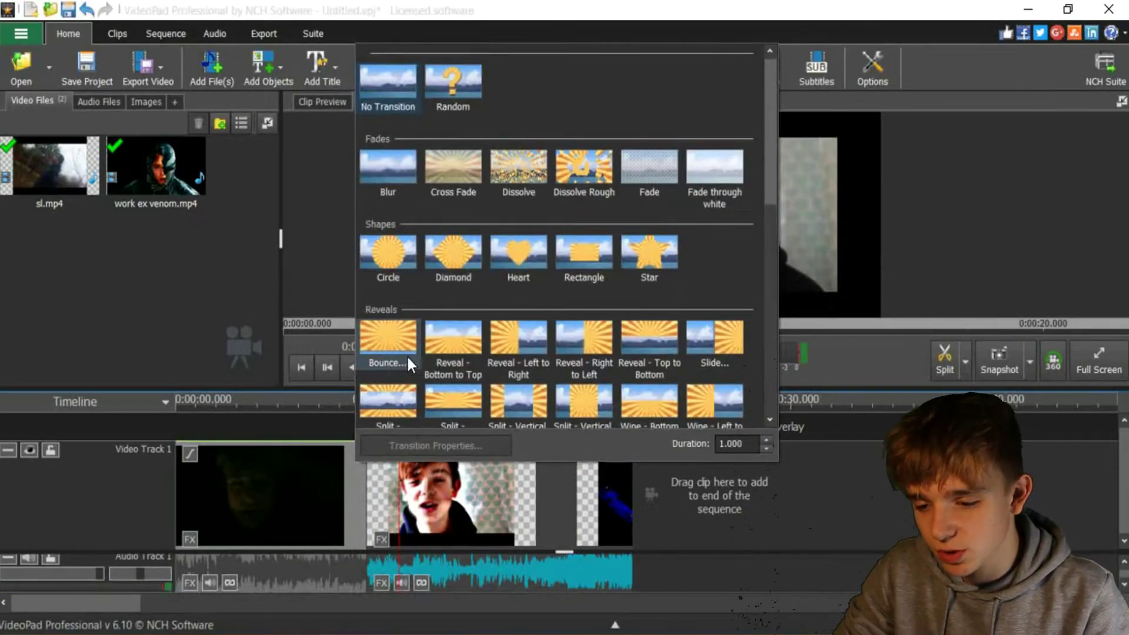
left_click(462, 187)
left_click(257, 257)
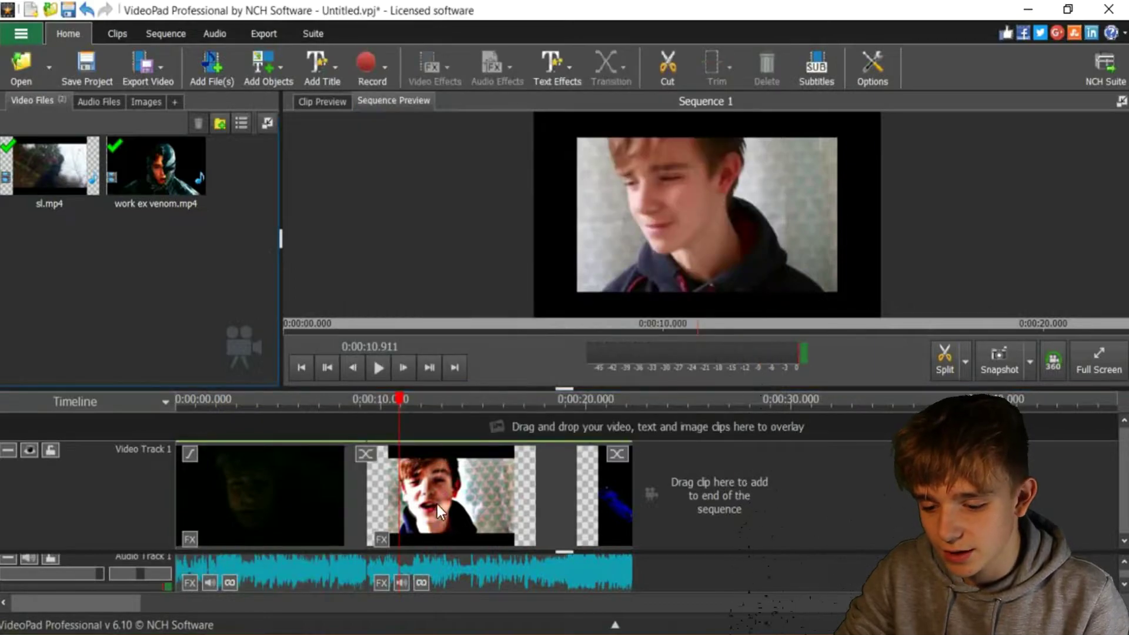
Step: Apply the Star transition at the join between the two clips on Video Track 1
left_click(368, 458)
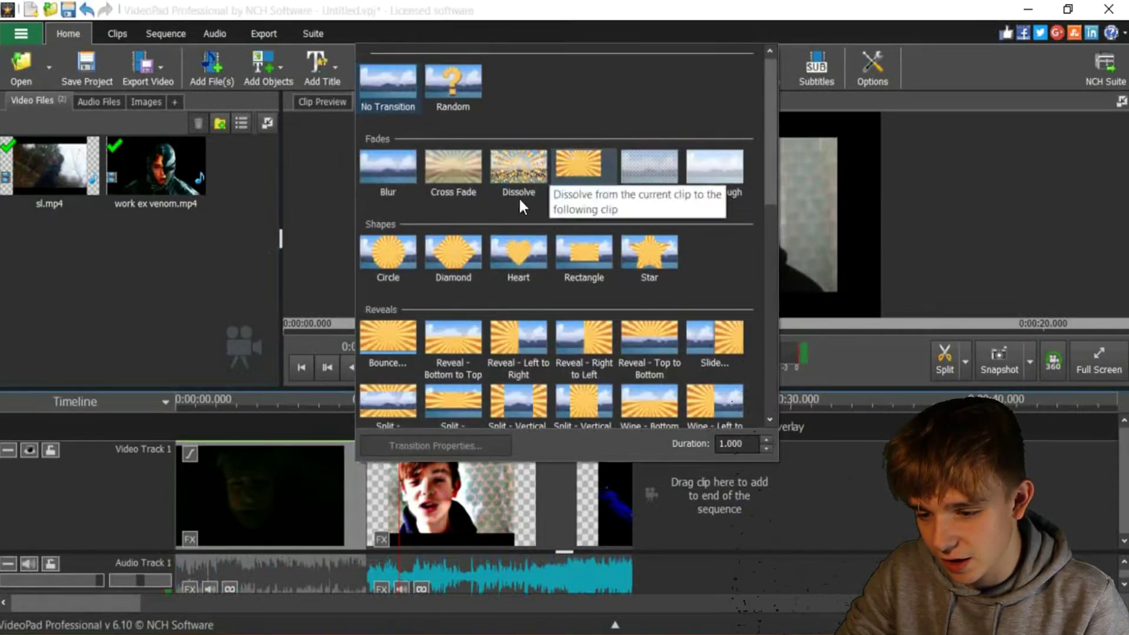
scroll(588, 206, "down", 3)
scroll(635, 224, "up", 2)
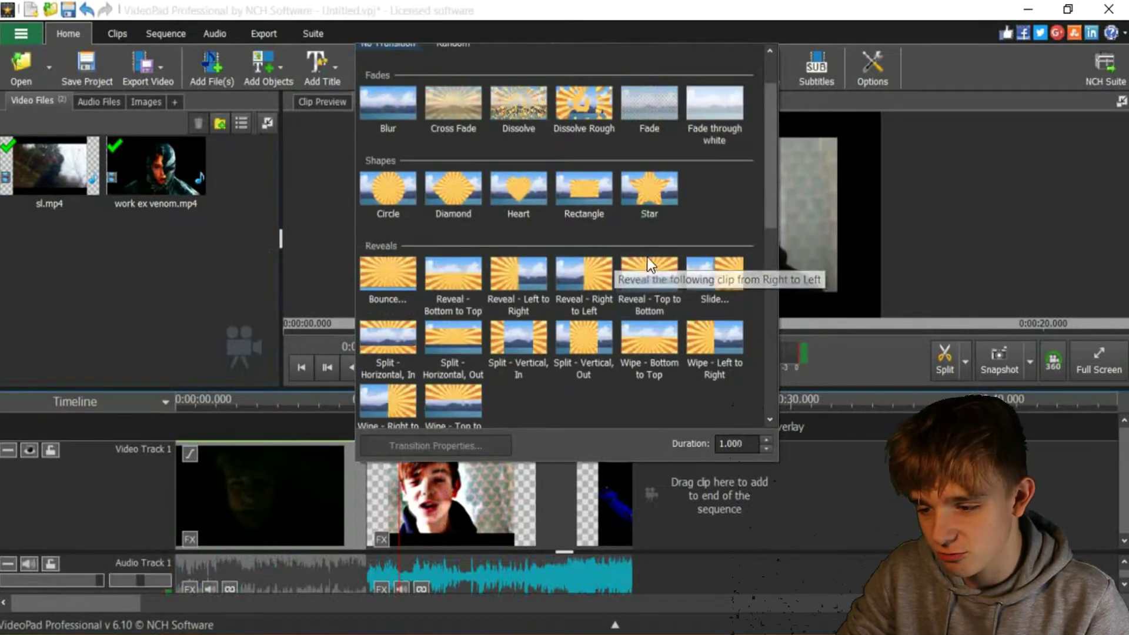
left_click(640, 189)
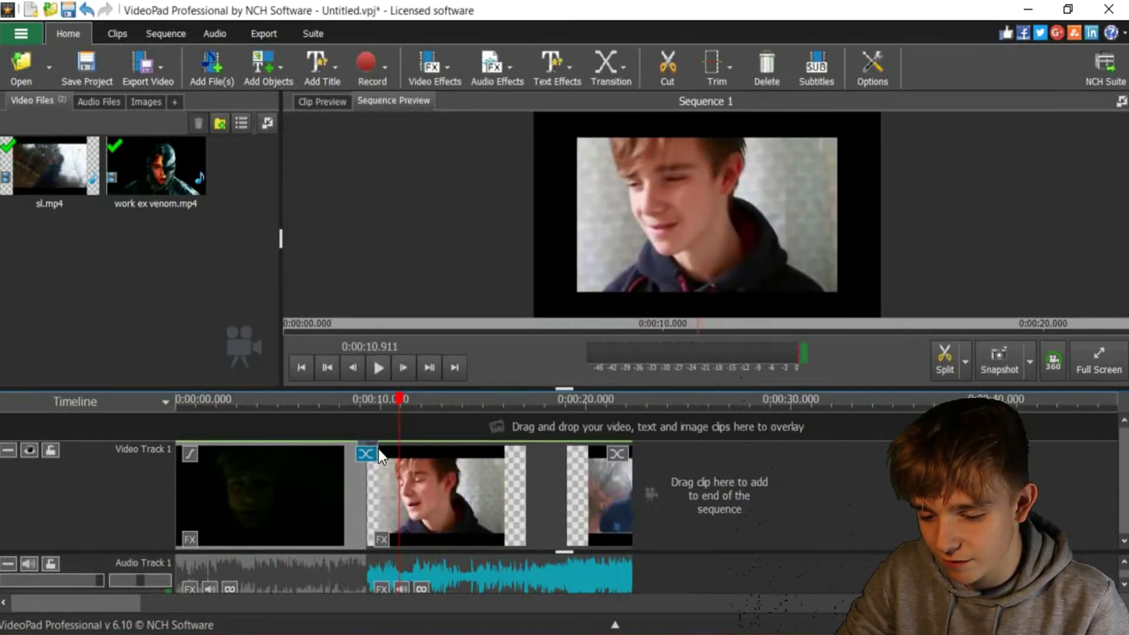
Step: Lengthen the Star transition to about 5 seconds and play the sequence from 0:00:05.228 to preview it
left_click_drag(379, 449, 418, 452)
left_click_drag(399, 399, 283, 399)
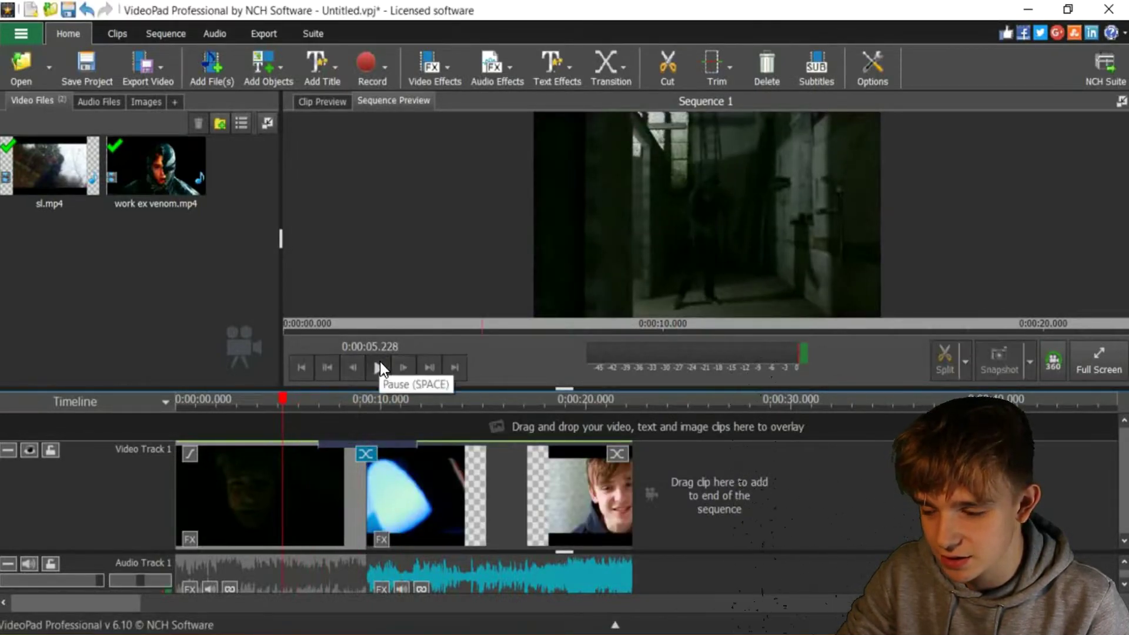
left_click(380, 363)
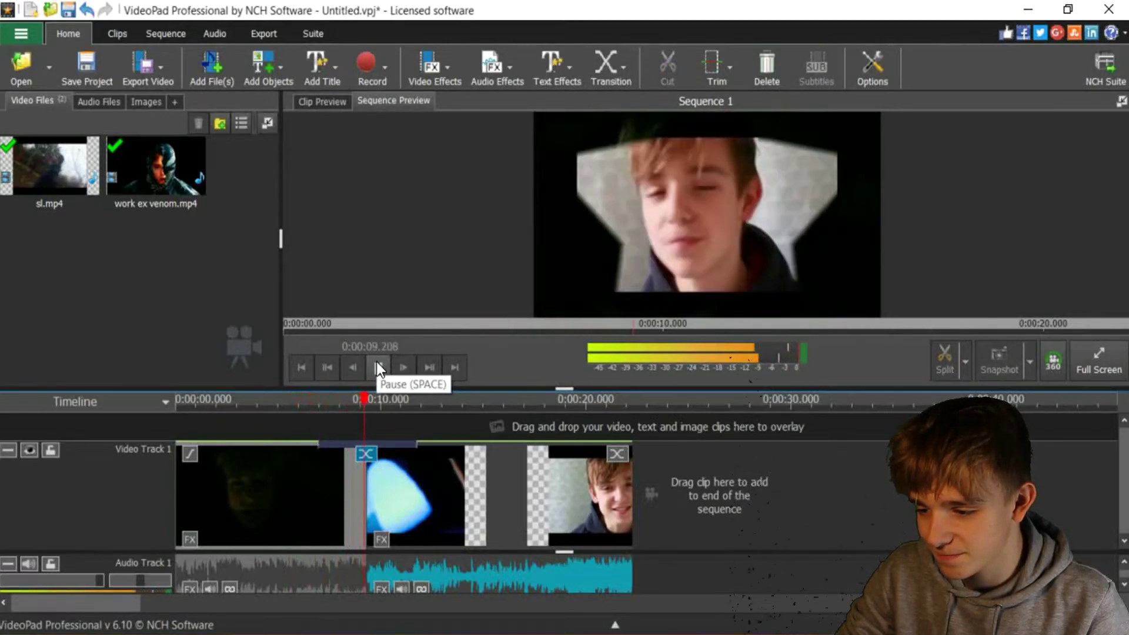
Step: Pause the sequence preview and review the settings of the Star transition at the join between the two clips
left_click(376, 361)
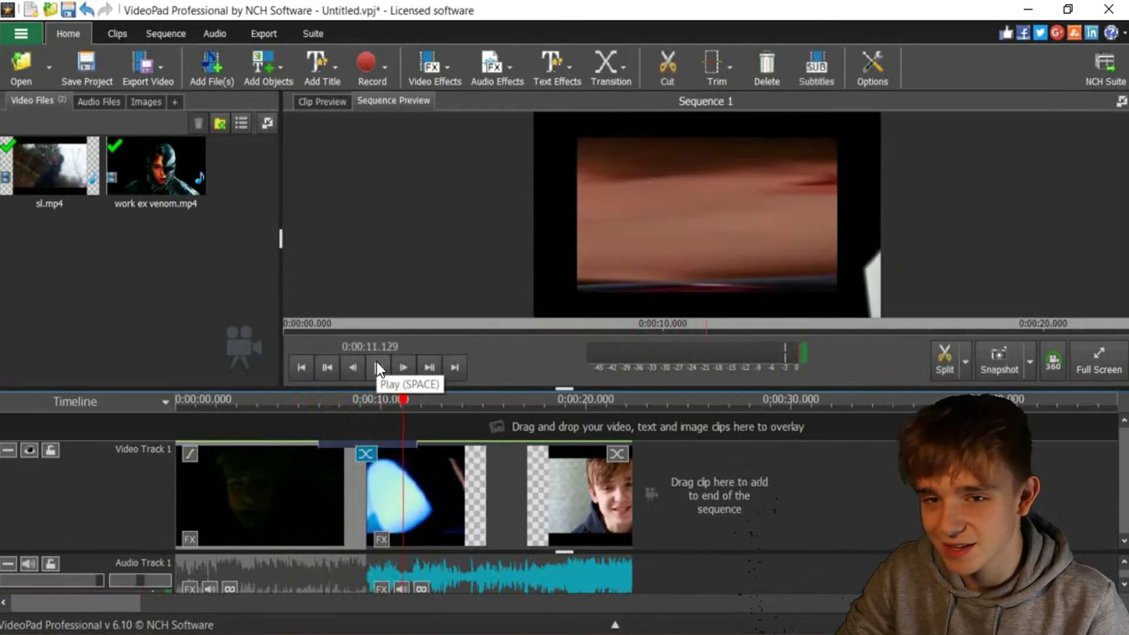
left_click(361, 450)
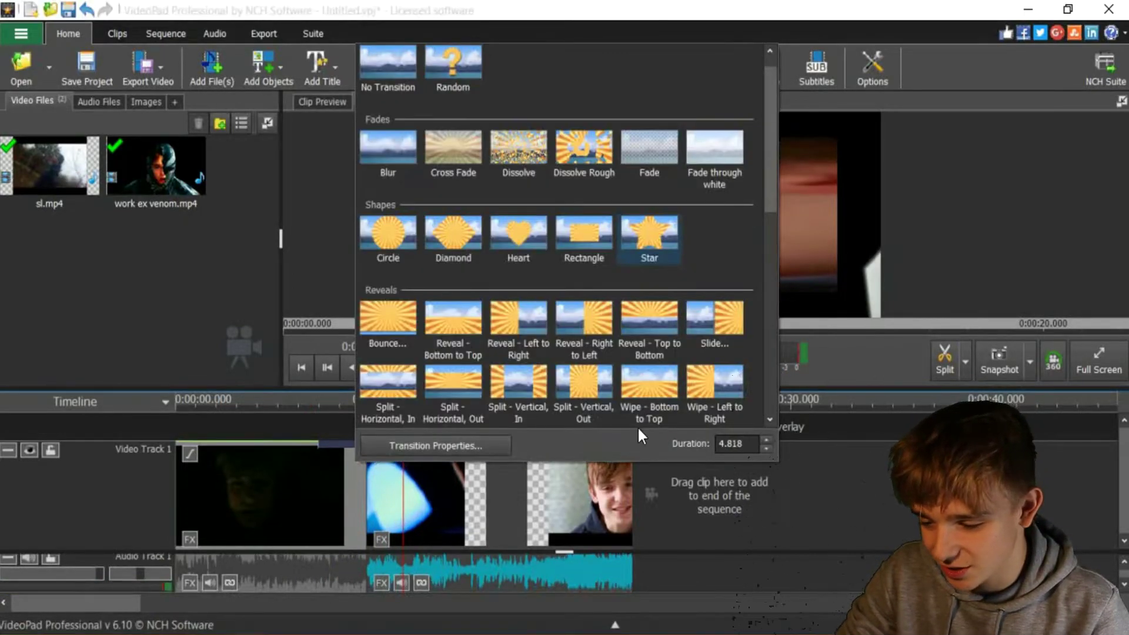
left_click(398, 442)
key("Return")
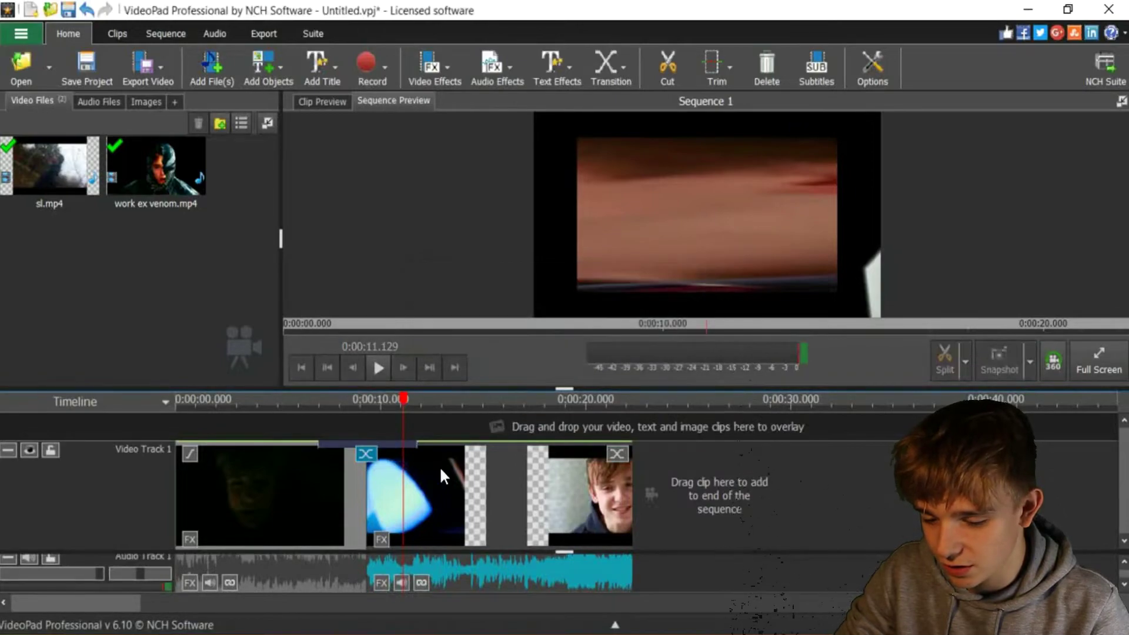
right_click(375, 446)
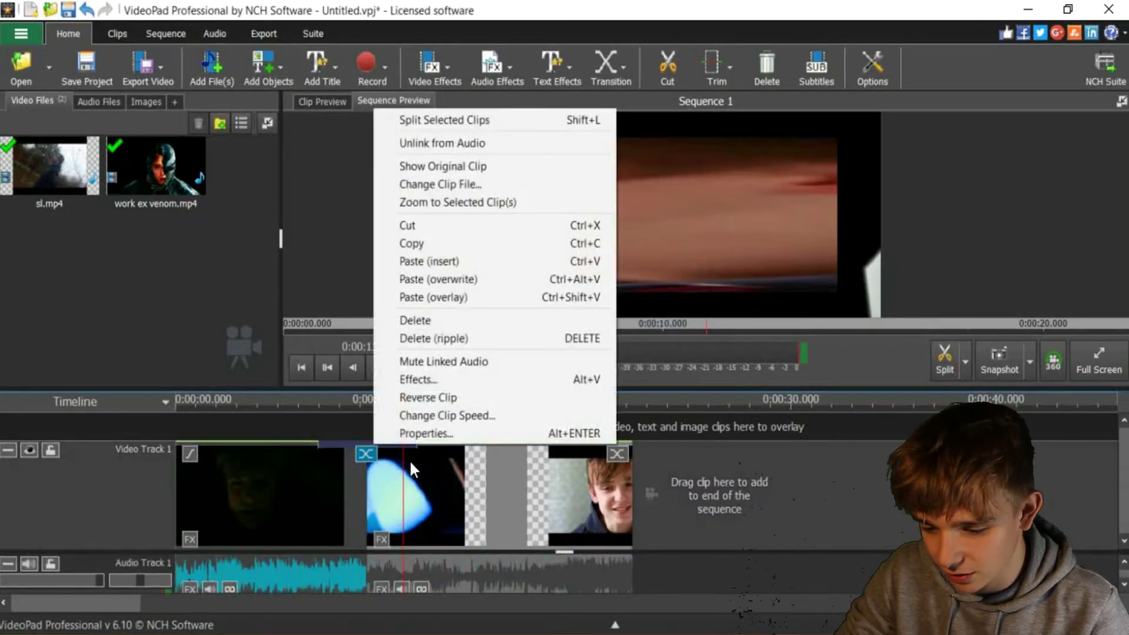
left_click(433, 474)
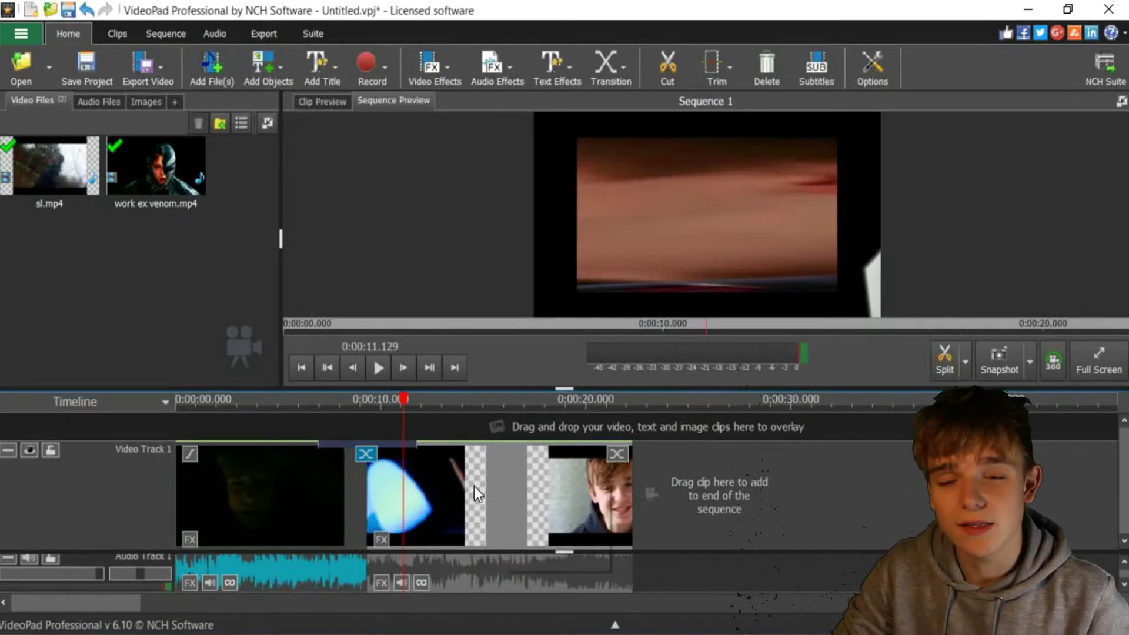
left_click_drag(558, 511, 536, 503)
left_click(379, 367)
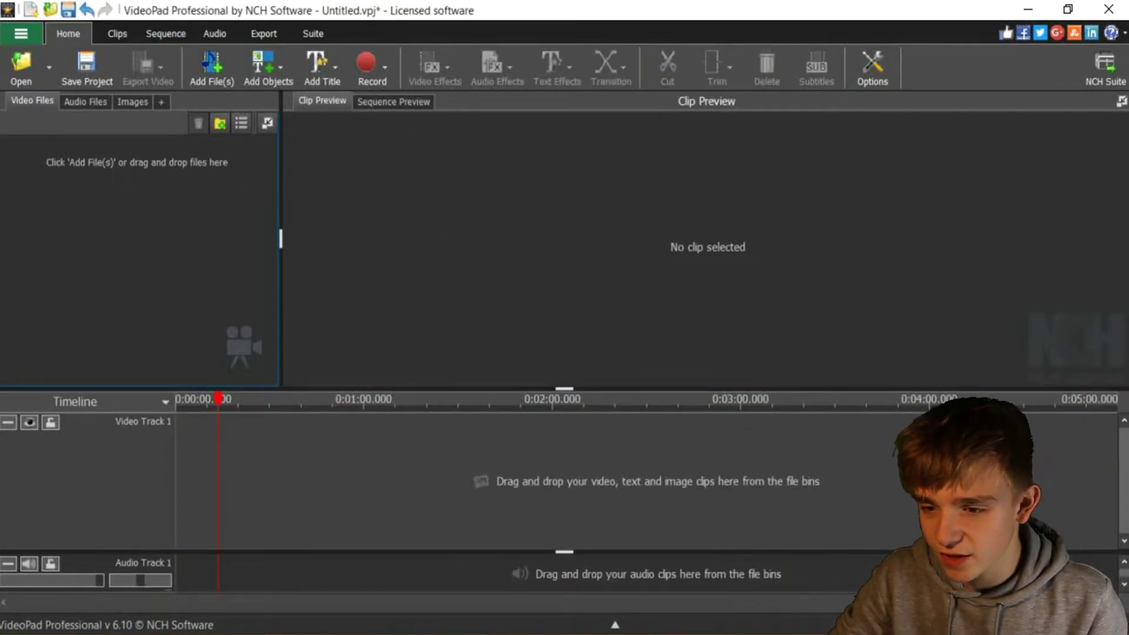
Step: Minimise the VideoPad window and move the Debut recorder window off the main screen to the adjacent monitor
left_click(1026, 10)
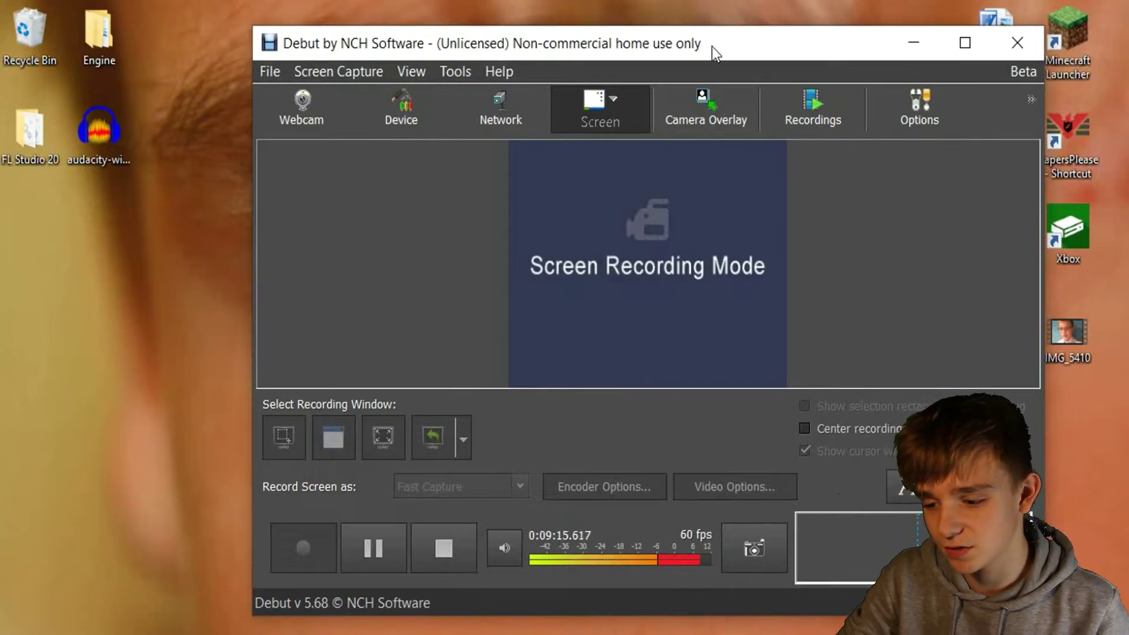
left_click_drag(711, 47, 0, 68)
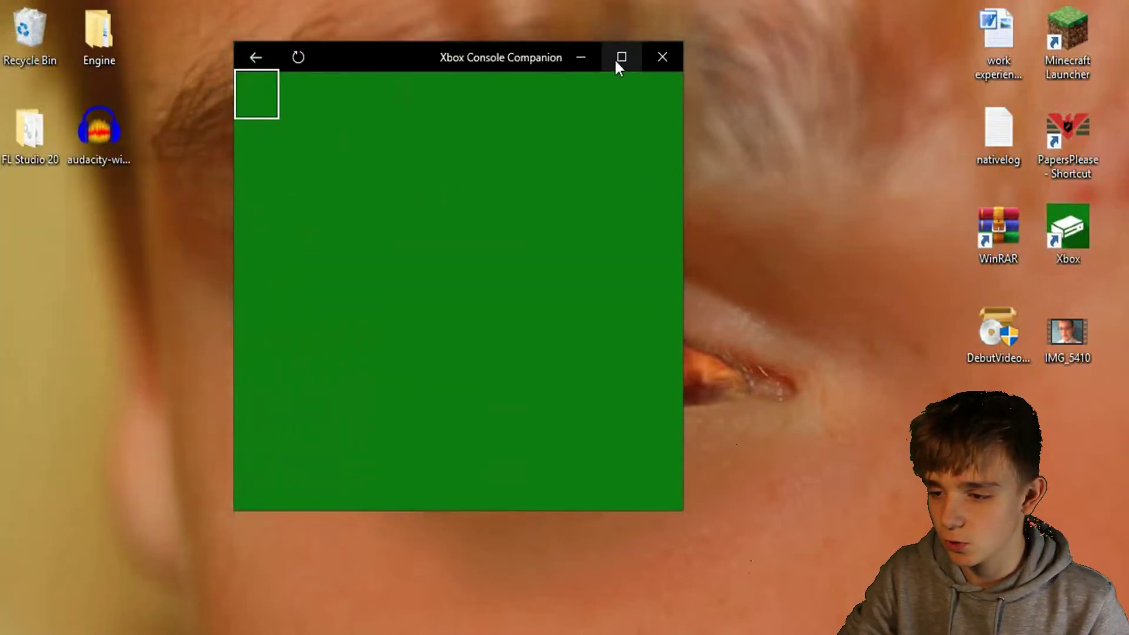
Step: Maximise the Xbox Console Companion and open its page for connecting to an Xbox One
left_click(615, 58)
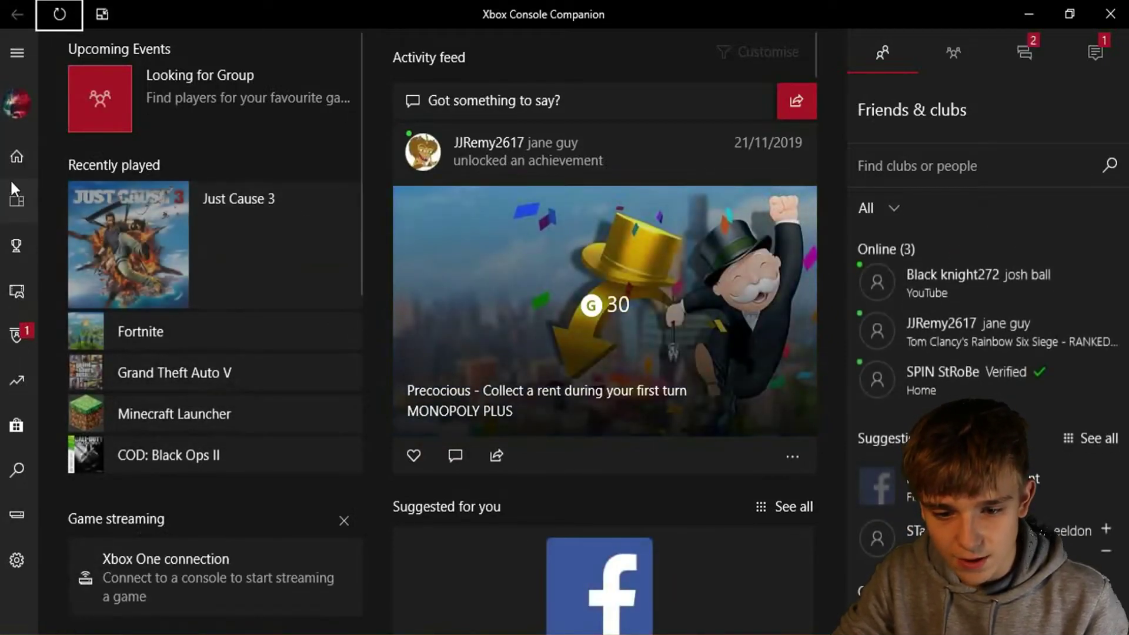
left_click(17, 53)
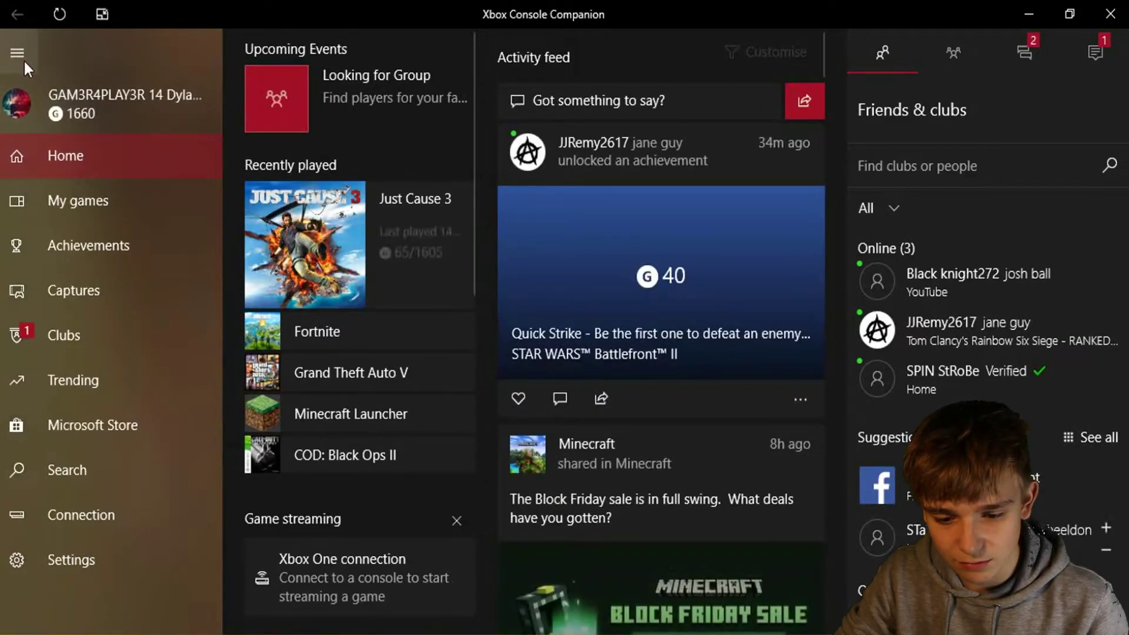
left_click(24, 59)
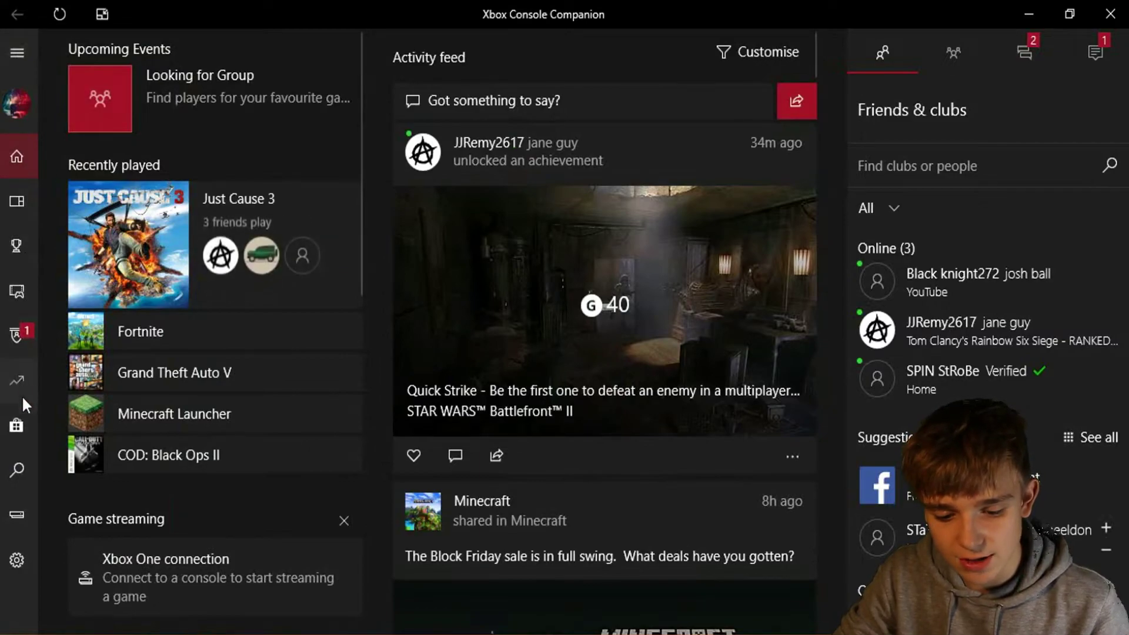
left_click(17, 515)
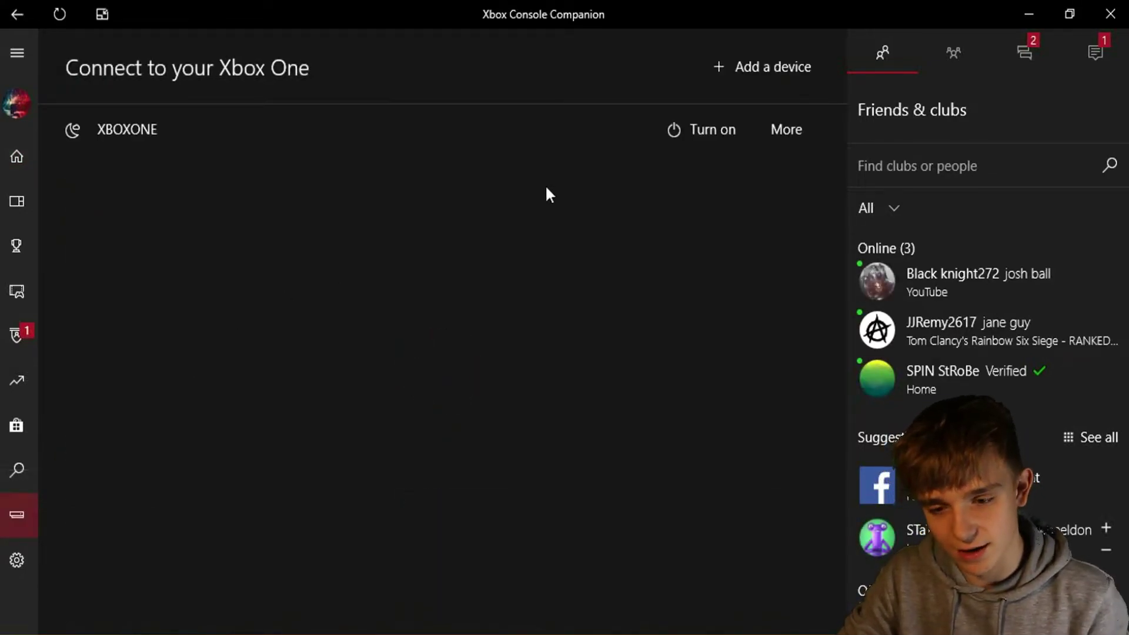
Step: Turn on the XBOXONE console and start streaming from it, continuing past the controller prompt
left_click(684, 140)
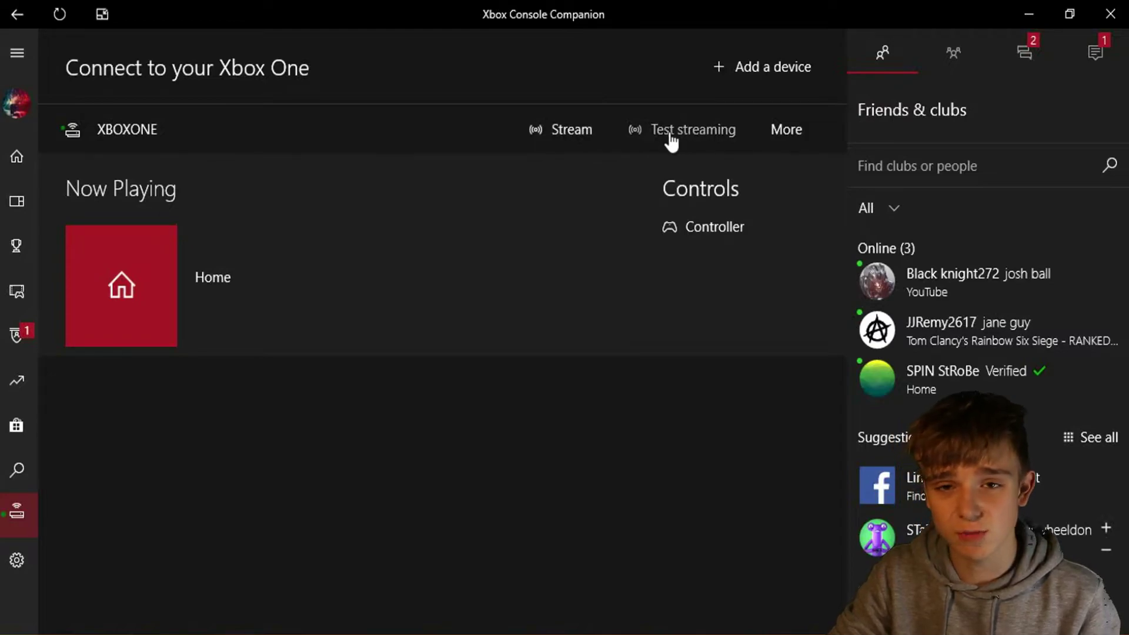
left_click(573, 136)
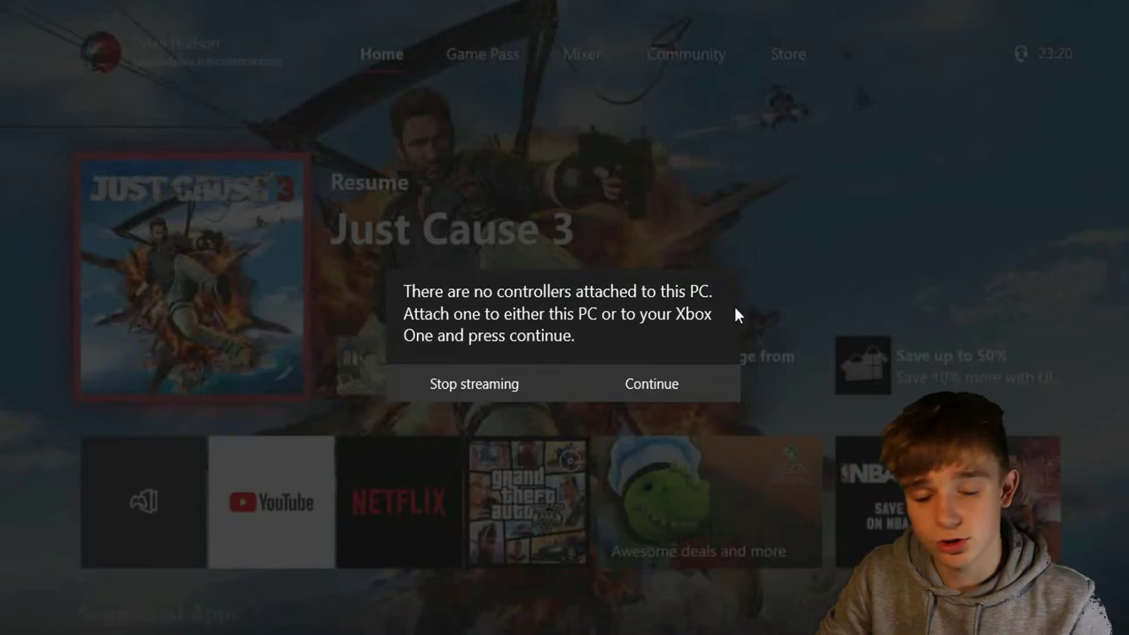
left_click(682, 390)
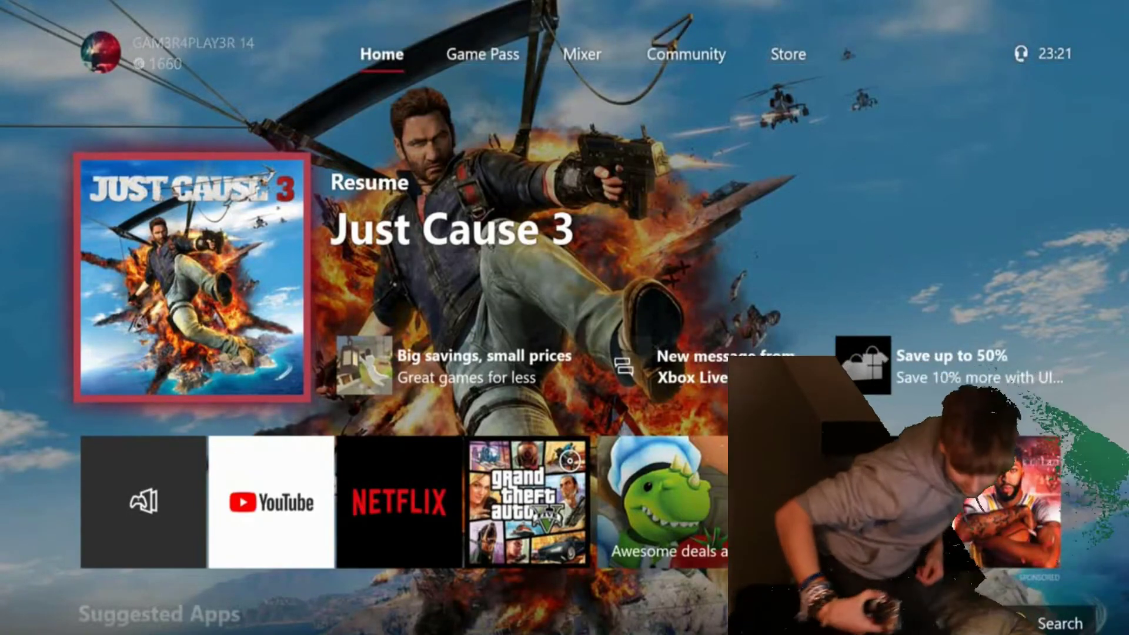
key("Down")
key("Right")
key("Right")
key("Up")
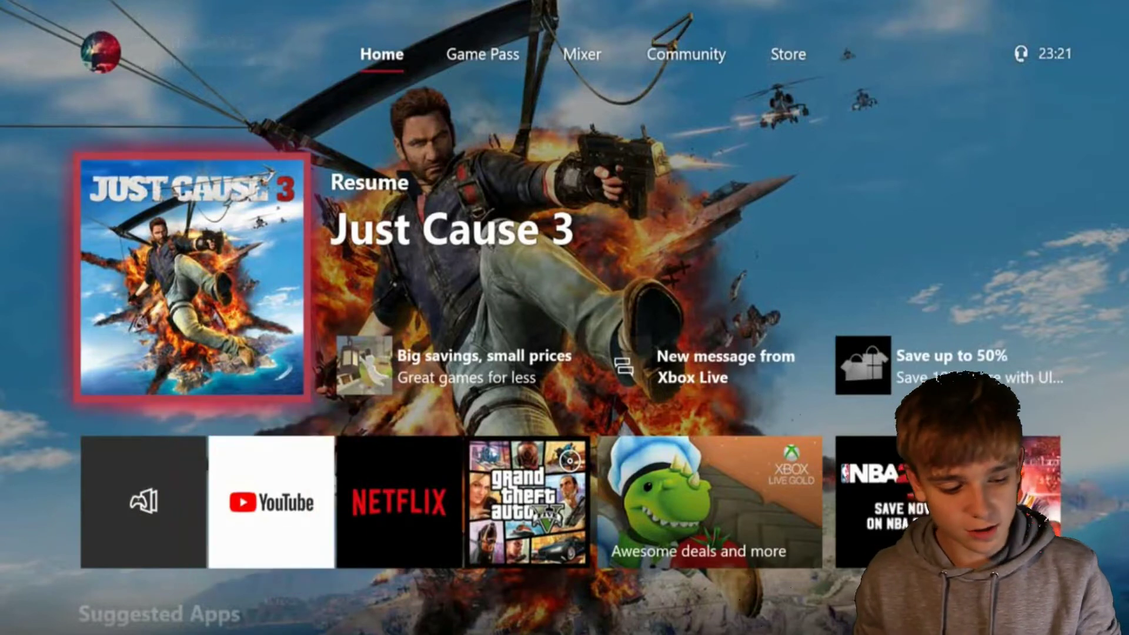
key("Down")
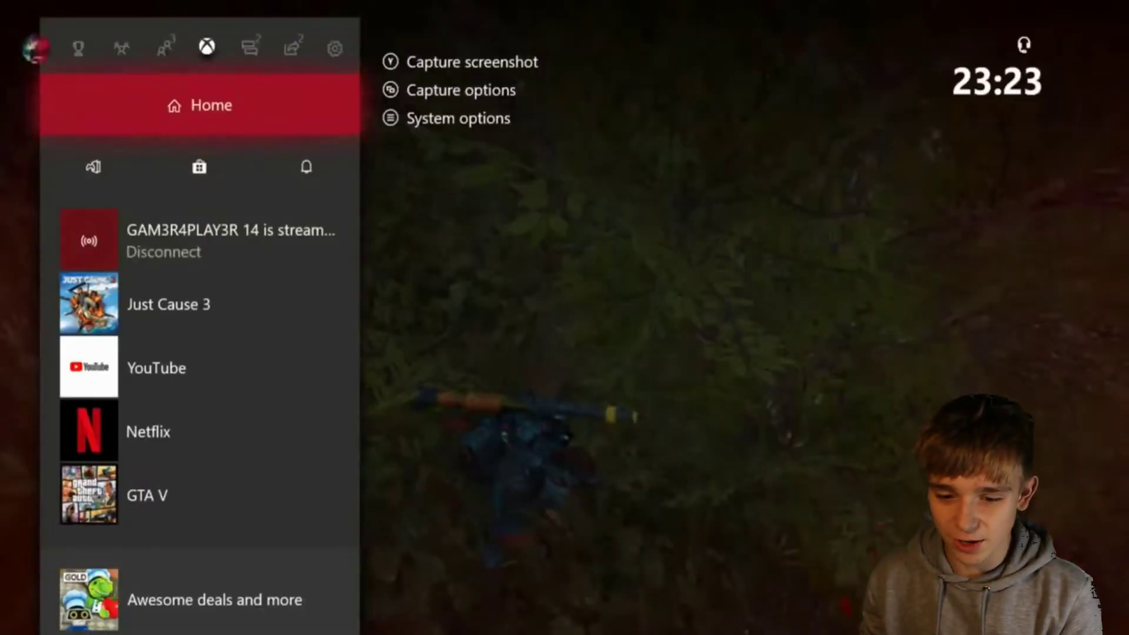
Step: Disconnect the streaming session from the Xbox guide
key("Down")
key("Down")
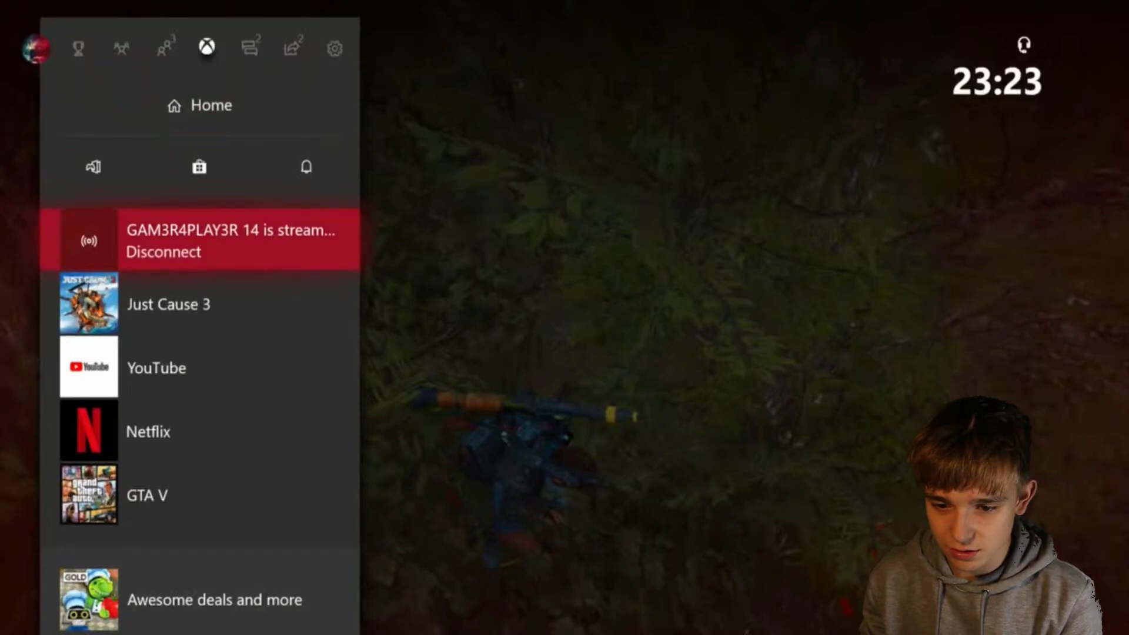
key("Return")
key("Left")
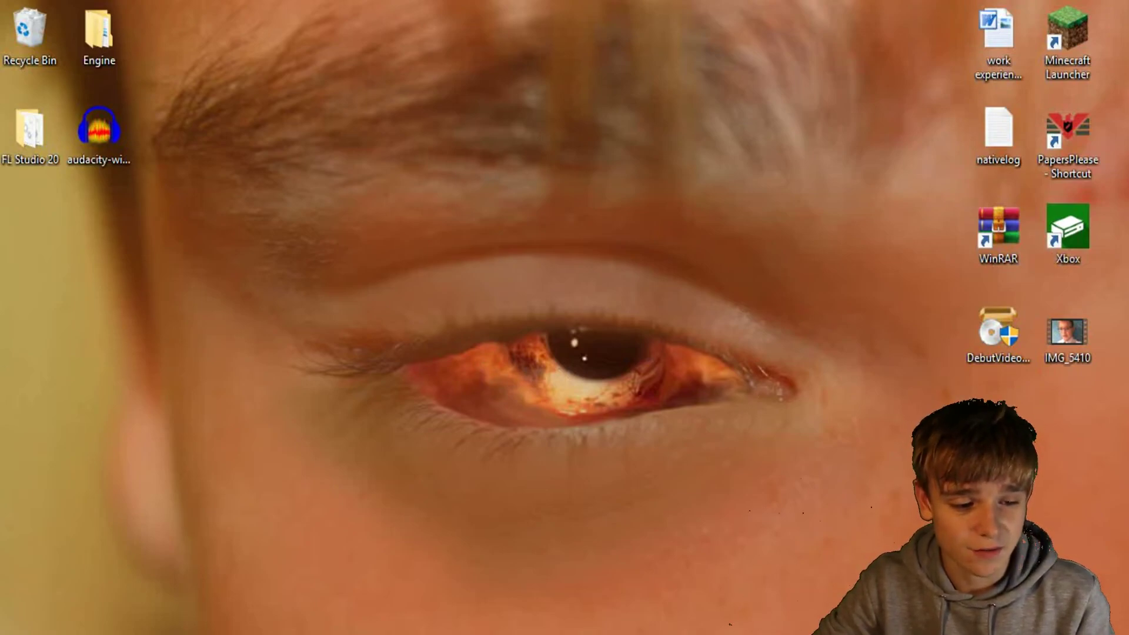
Step: Bring the Debut window back to the main screen, stop the screen recording and decline playing it
left_click_drag(0, 56, 753, 28)
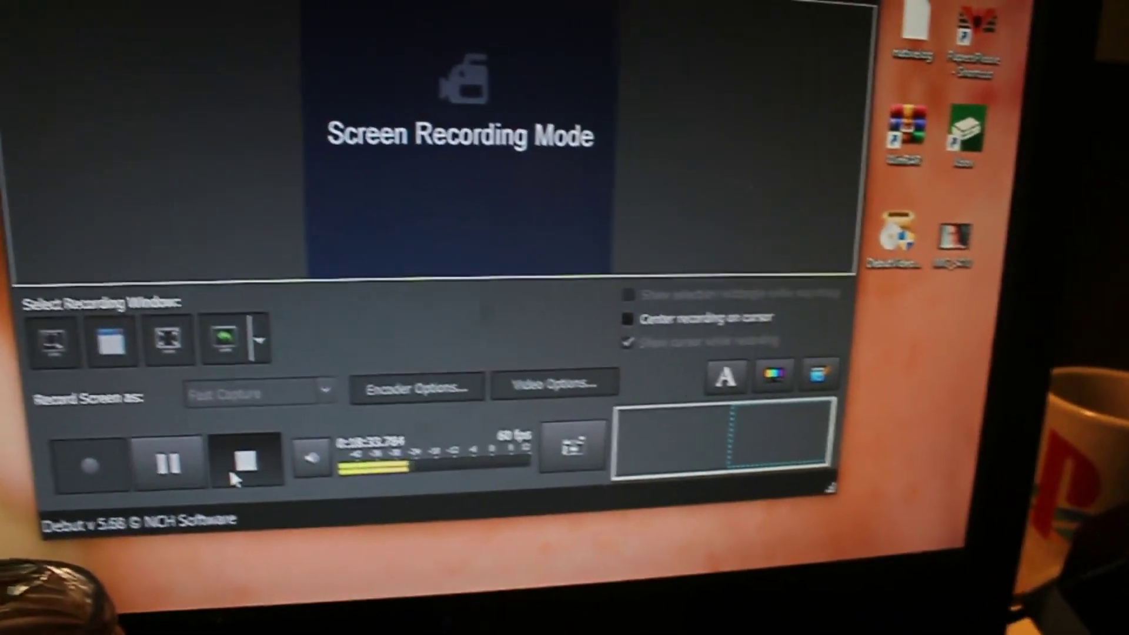
left_click(230, 473)
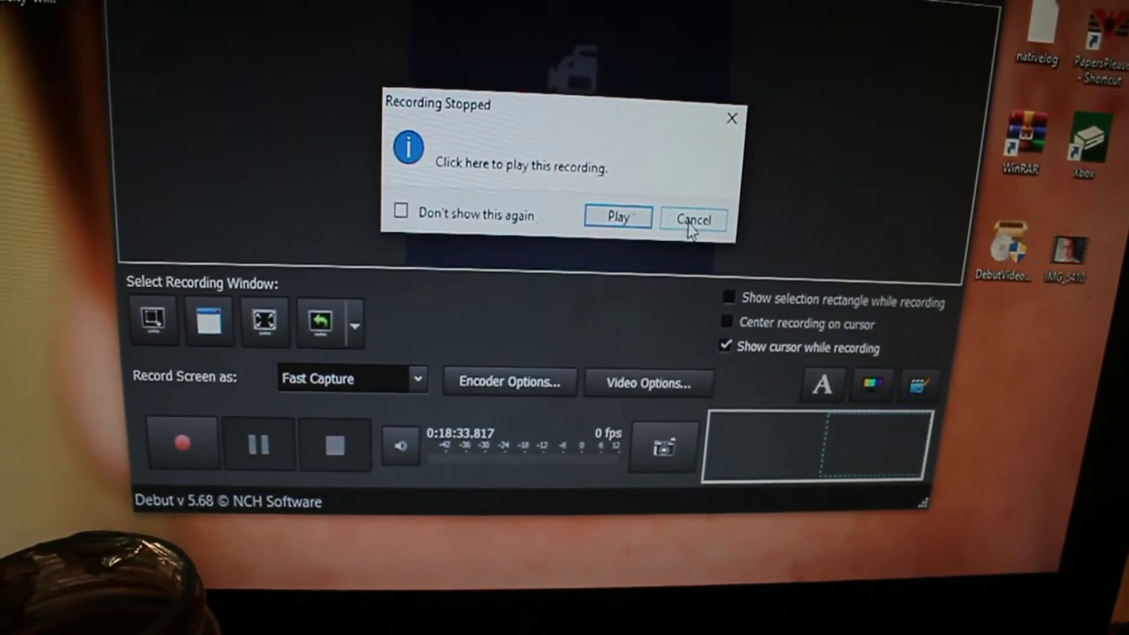
left_click(680, 237)
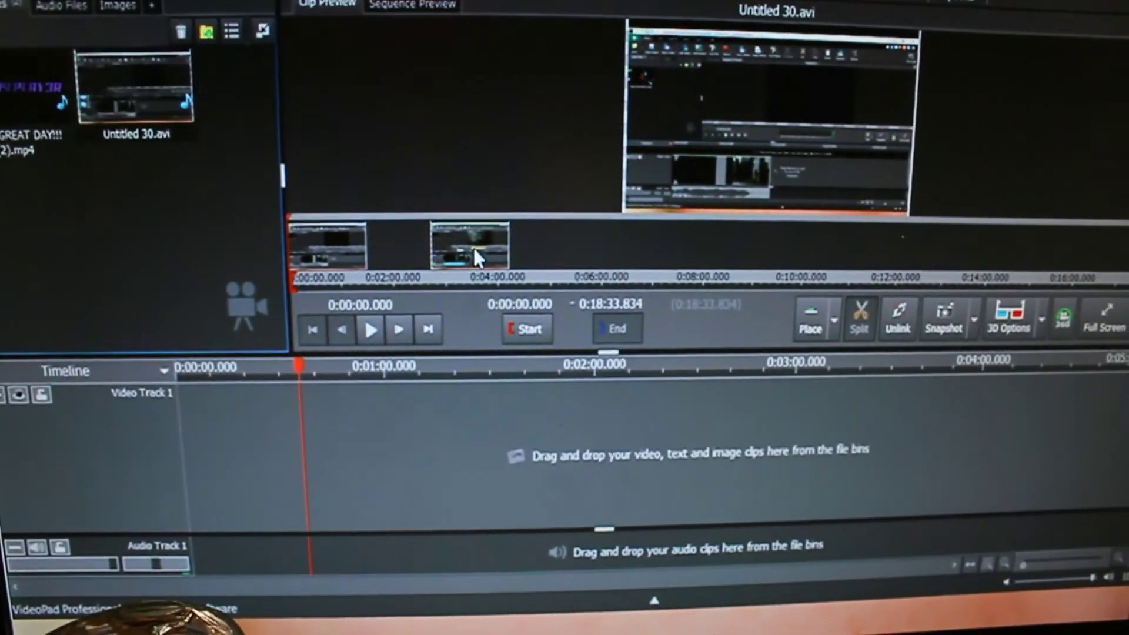
Step: Switch to VideoPad and examine the Untitled 30.avi recording along the clip preview's timeline
mouse_move(474, 249)
left_mouse_down()
mouse_move(836, 250)
mouse_move(713, 253)
left_mouse_up()
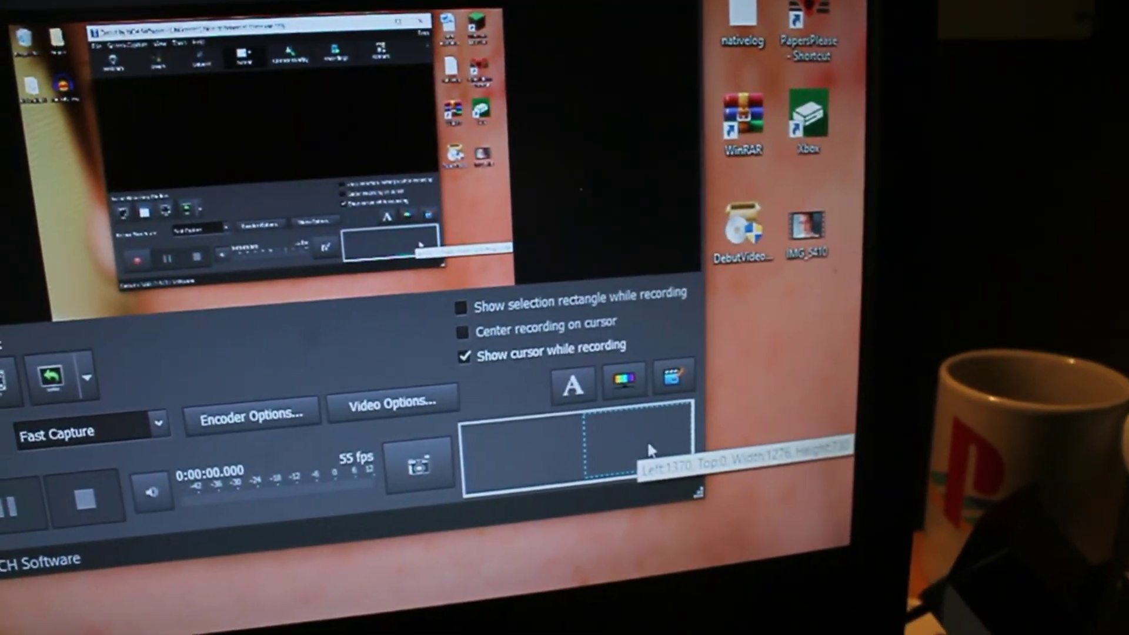
Step: Try repositioning Debut's recording area across the monitor overview and redrawing it as a selection rectangle
left_click_drag(663, 473, 536, 478)
left_click_drag(625, 491, 705, 479)
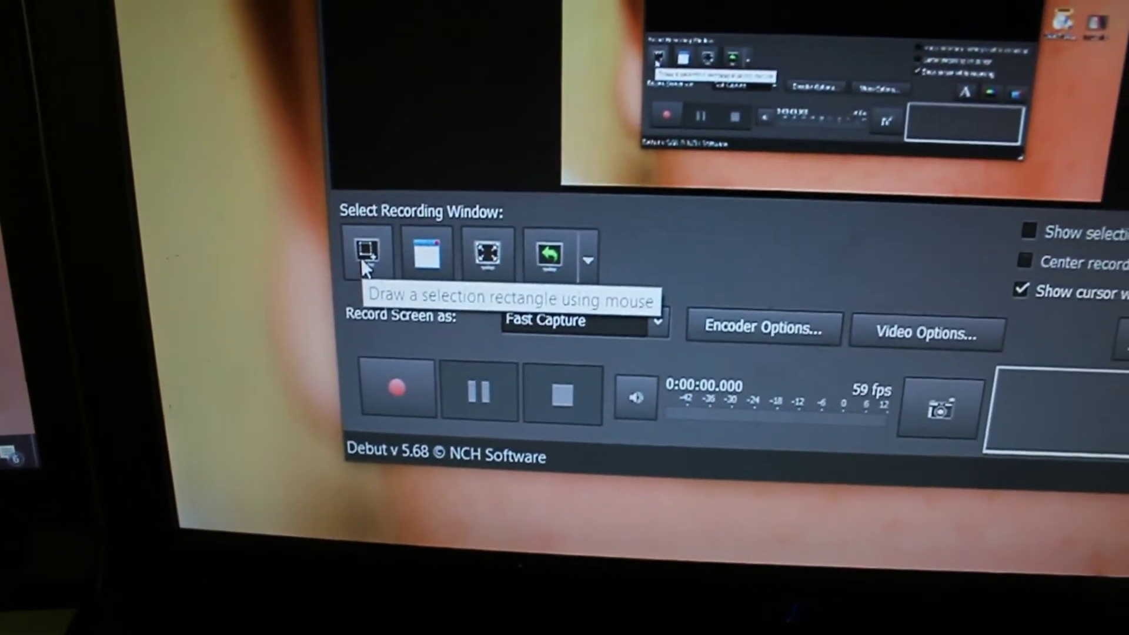
left_click(367, 226)
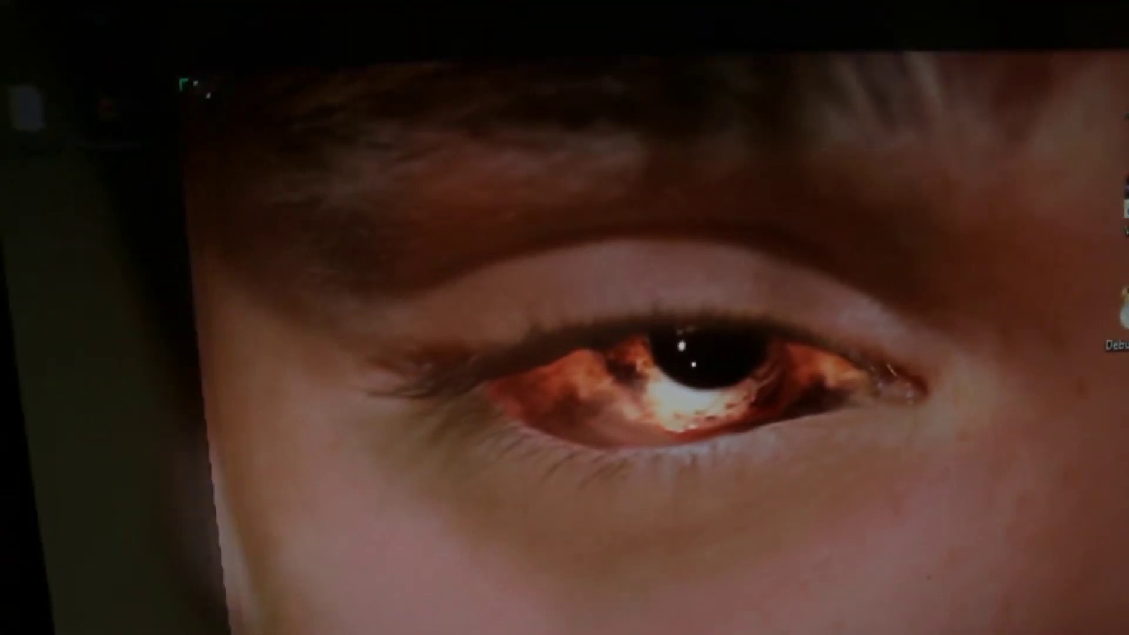
left_click(729, 229)
left_click(874, 103)
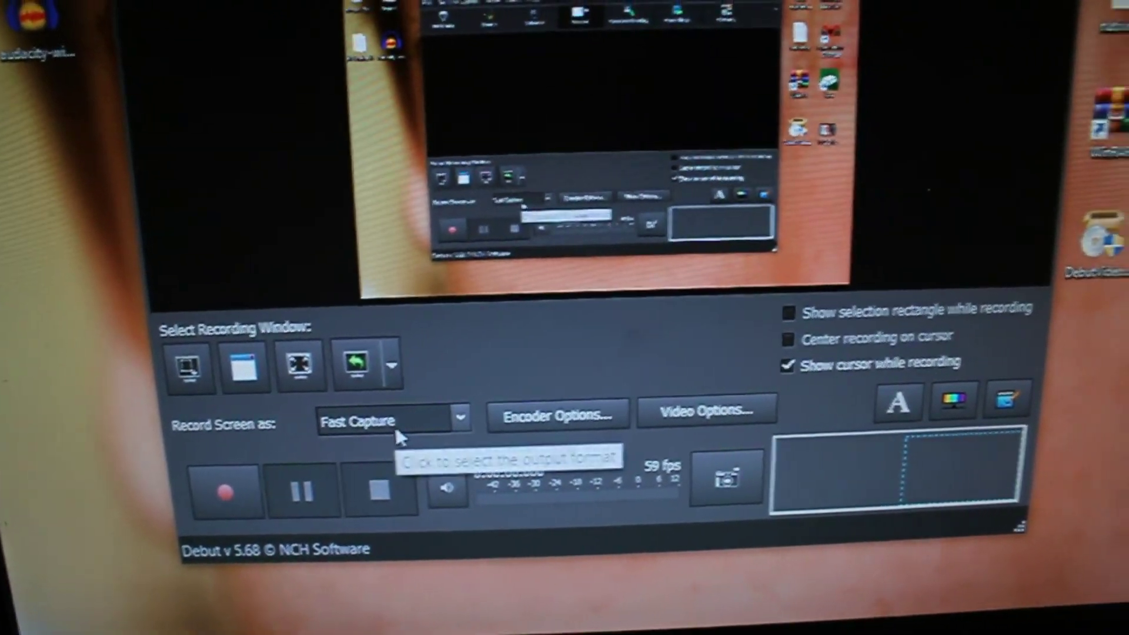
Step: Look through the output formats for the screen recording and set the format to .avi
left_click(424, 409)
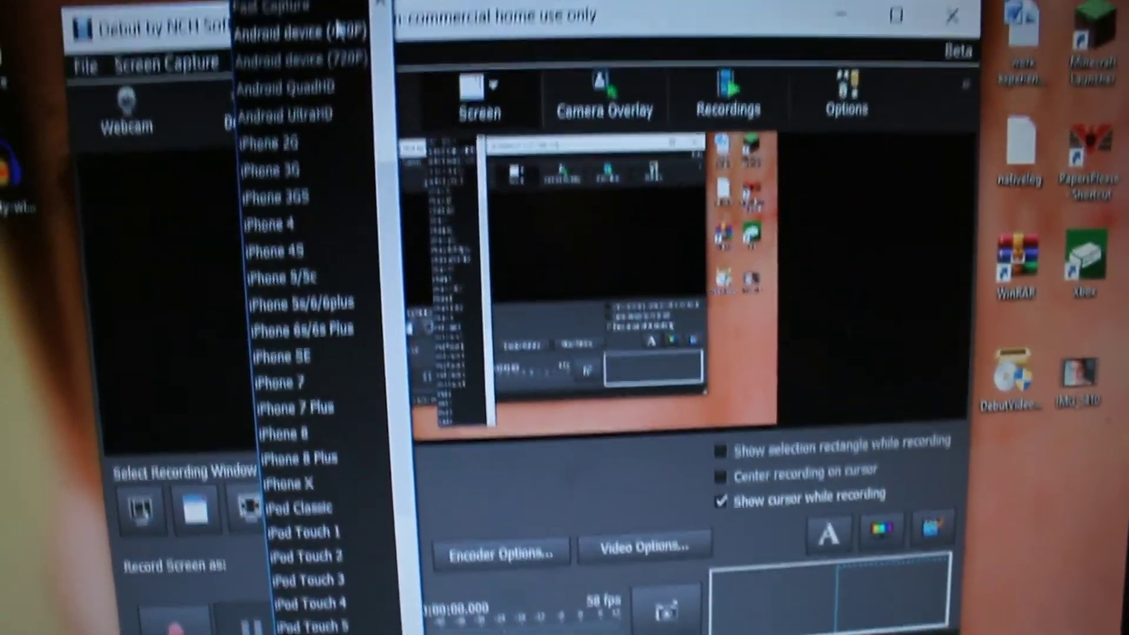
scroll(349, 341, "down", 7)
scroll(344, 474, "up", 10)
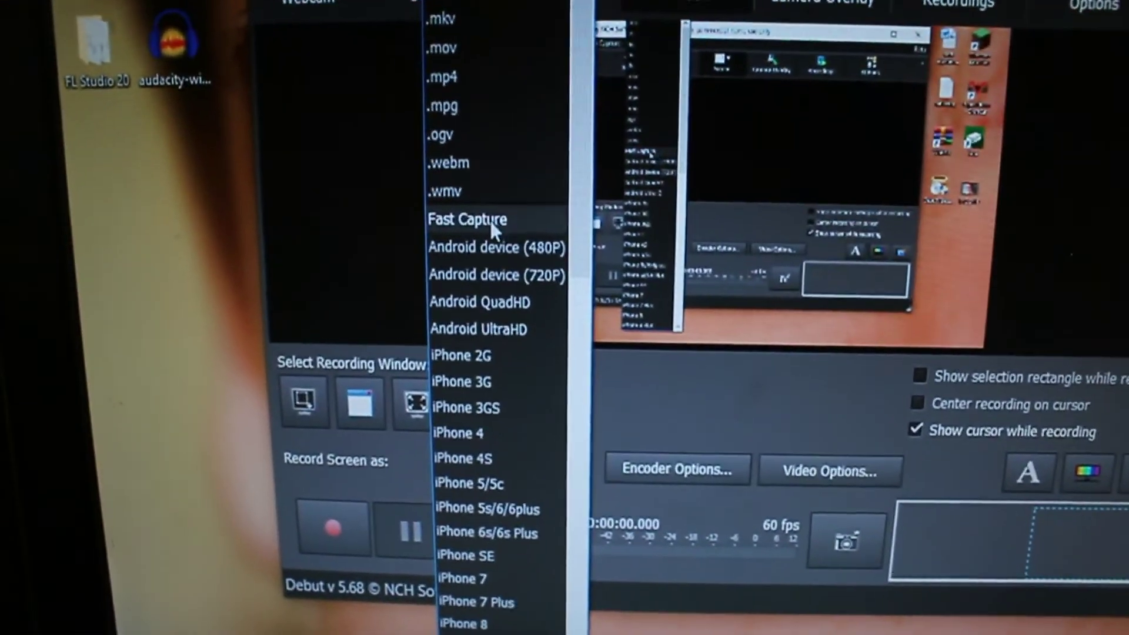
left_click(683, 453)
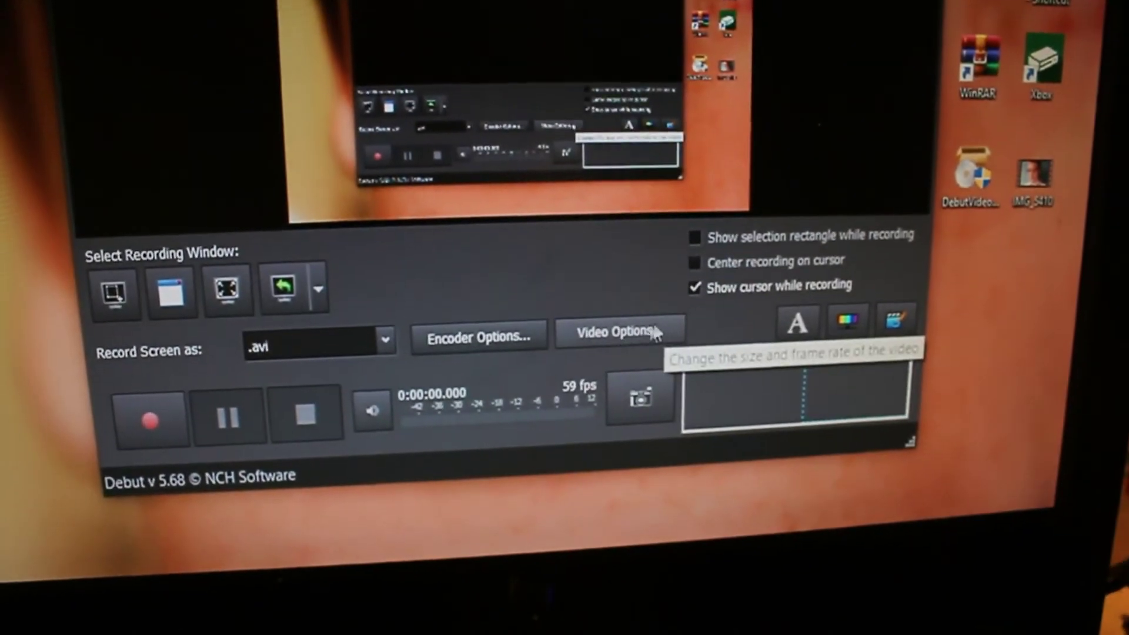
Step: Try different frame rate limits in the screen recording's video options and apply 10 FPS
left_click(682, 350)
left_click_drag(640, 172, 564, 172)
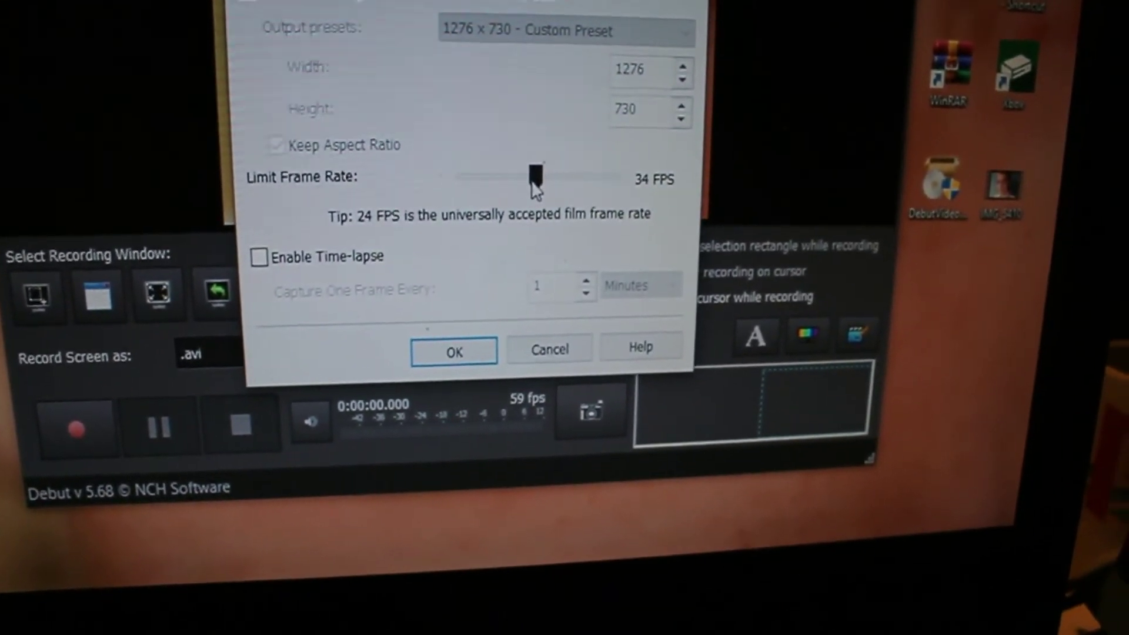
left_click_drag(572, 169, 810, 190)
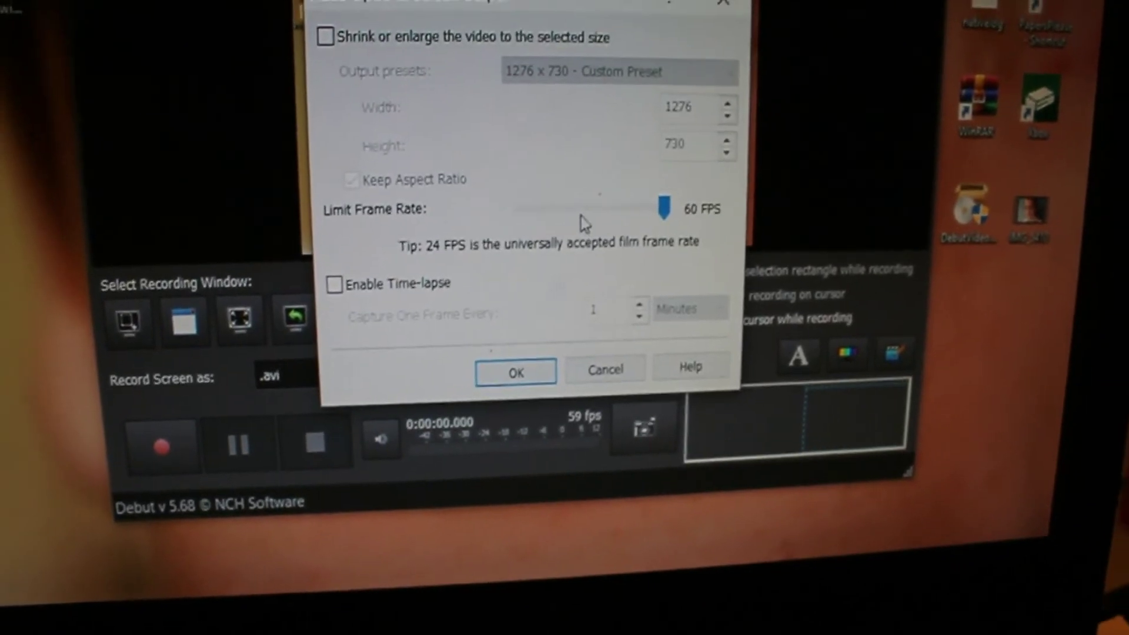
left_click(580, 207)
left_click_drag(567, 200, 545, 200)
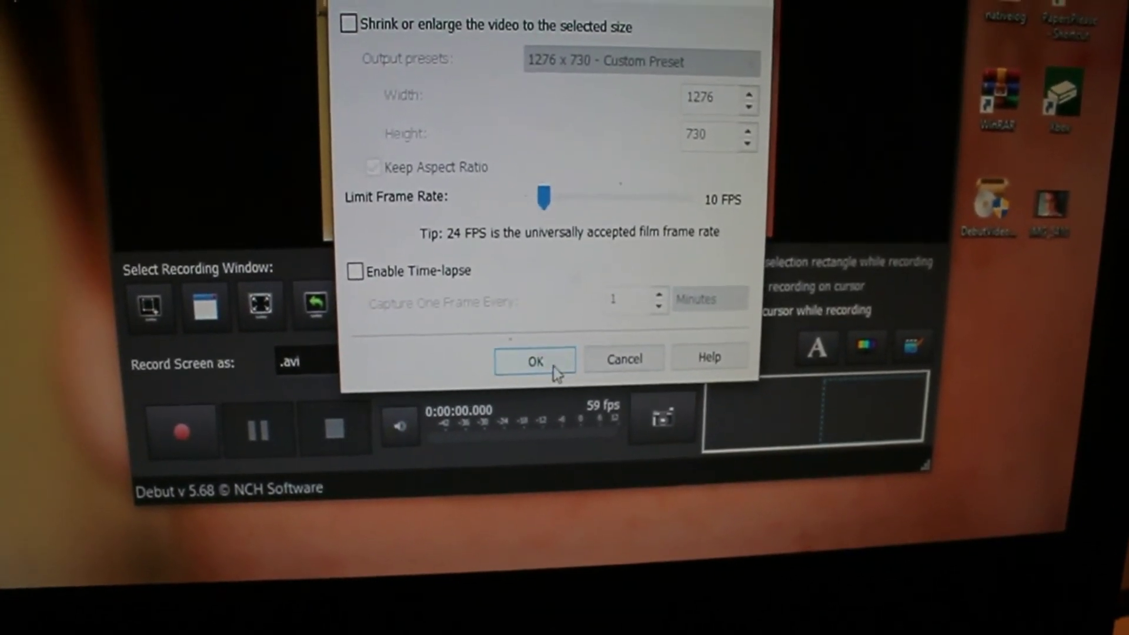
left_click(551, 363)
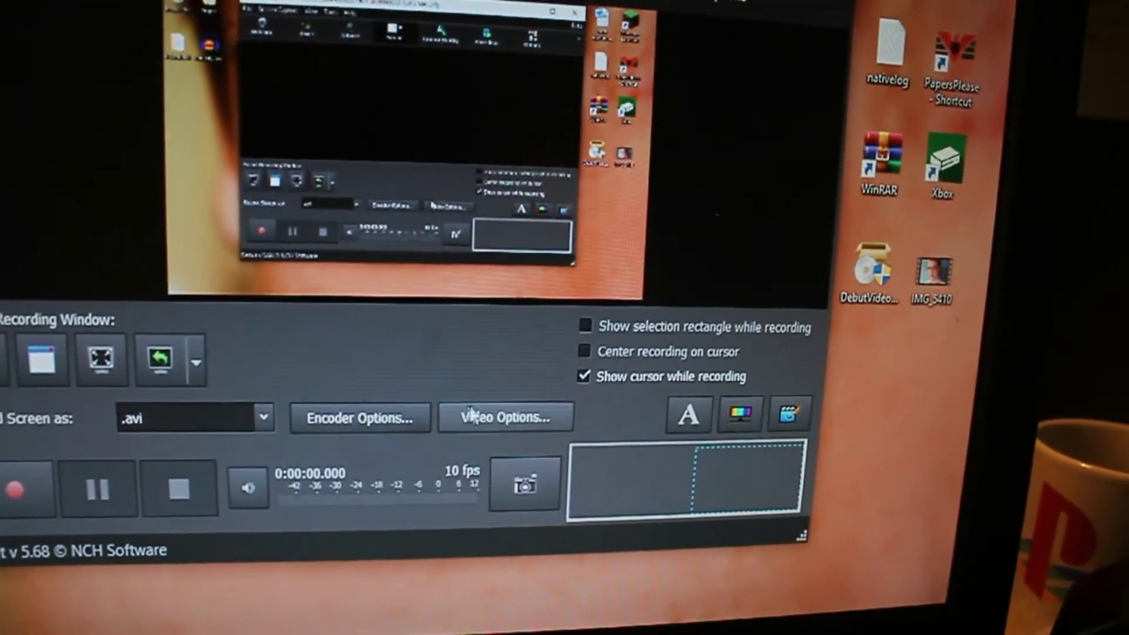
Step: Raise the screen recording's frame rate limit back to its maximum in the video options
left_click(720, 496)
left_click_drag(462, 268, 600, 262)
left_click(433, 414)
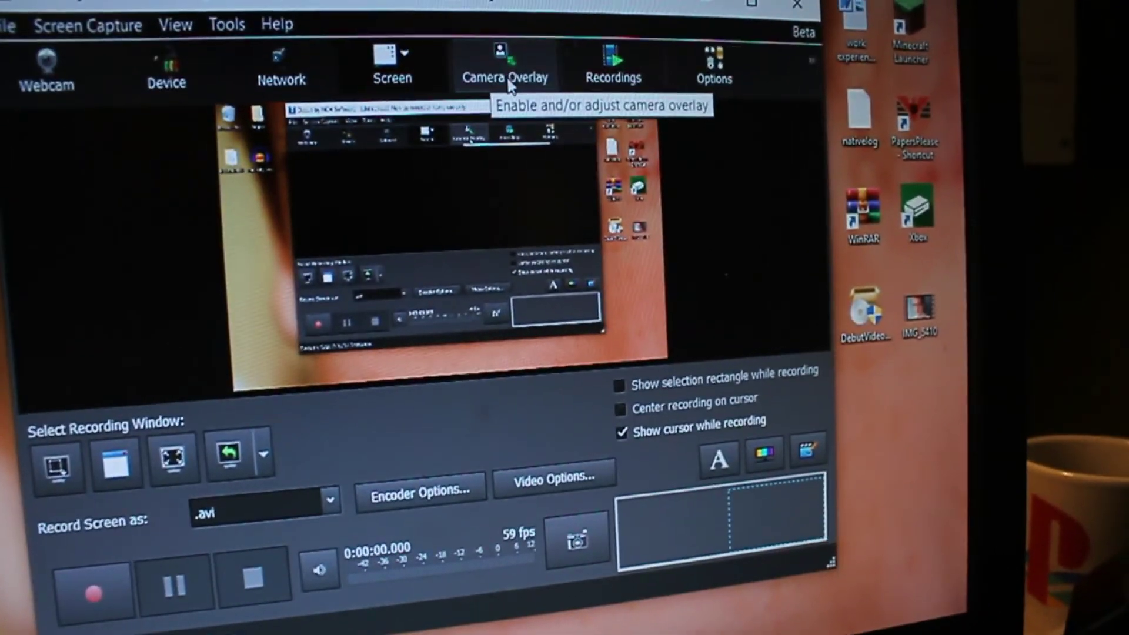
Step: Enable the camera overlay on the screen recording with the Lenovo EasyCamera, leaving its settings closed
left_click(509, 84)
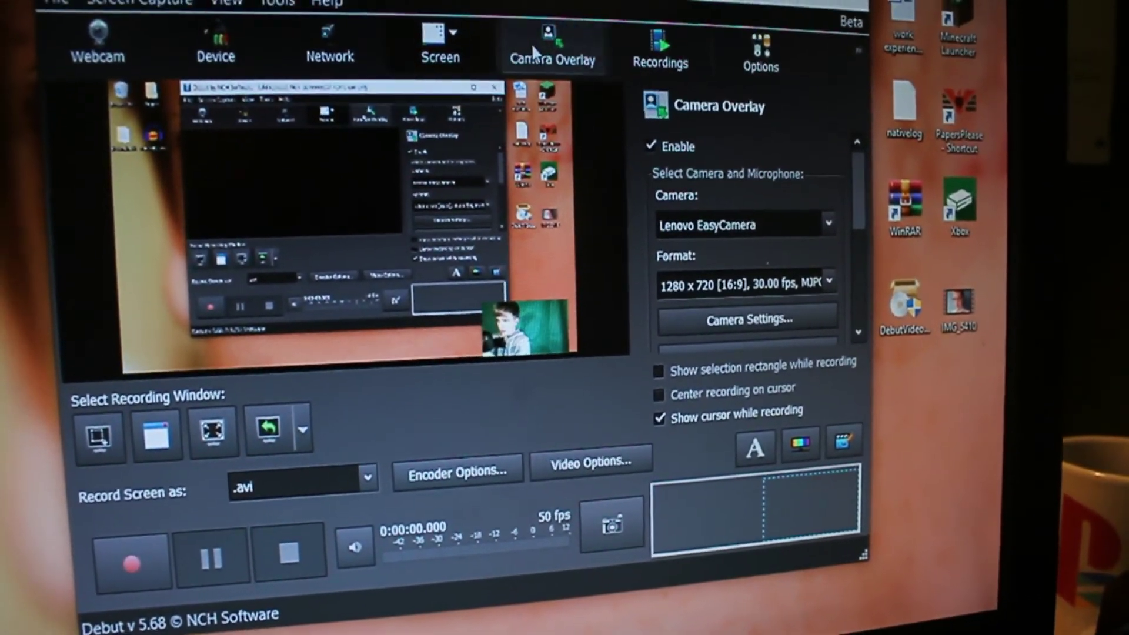
left_click(538, 47)
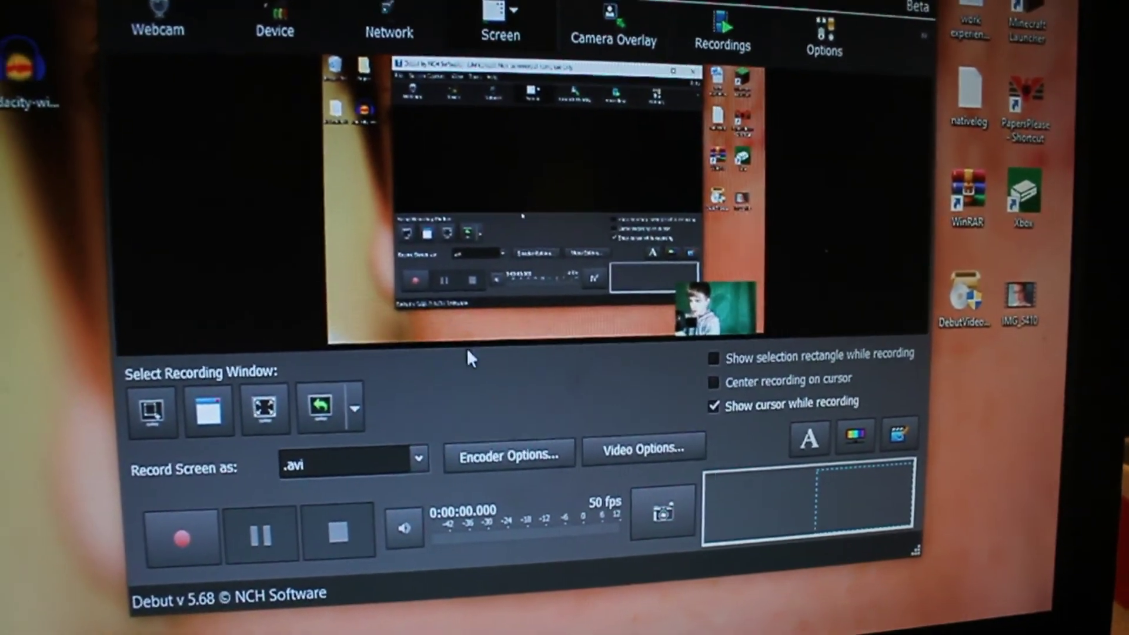